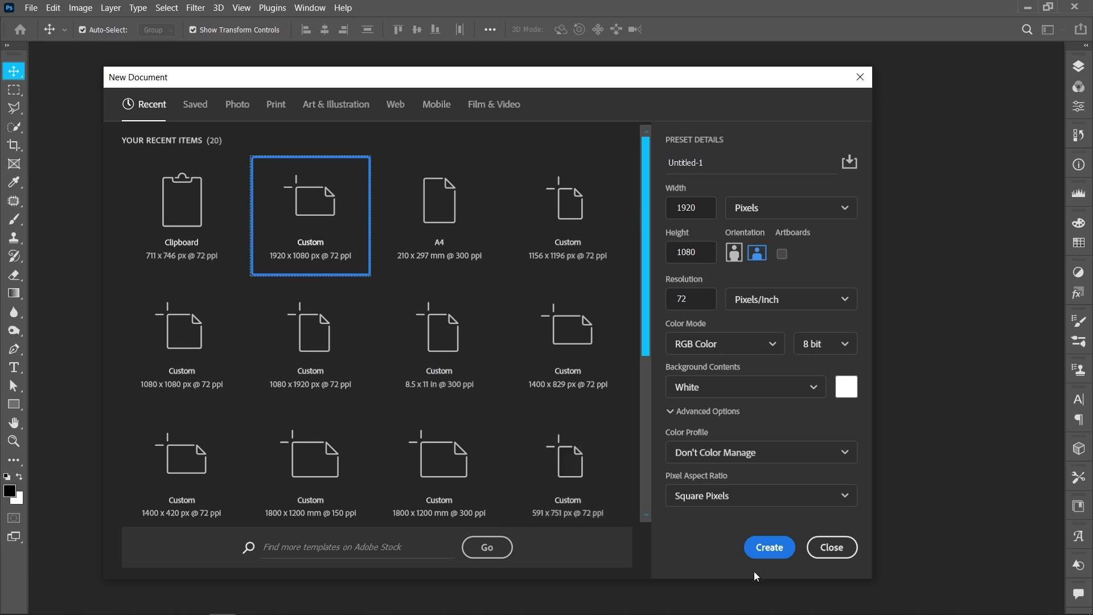
# - Create a white 1920 × 1080 px document and add a black 500 × 500 px rectangle with 60 px corner radii
pyautogui.click(769, 547)
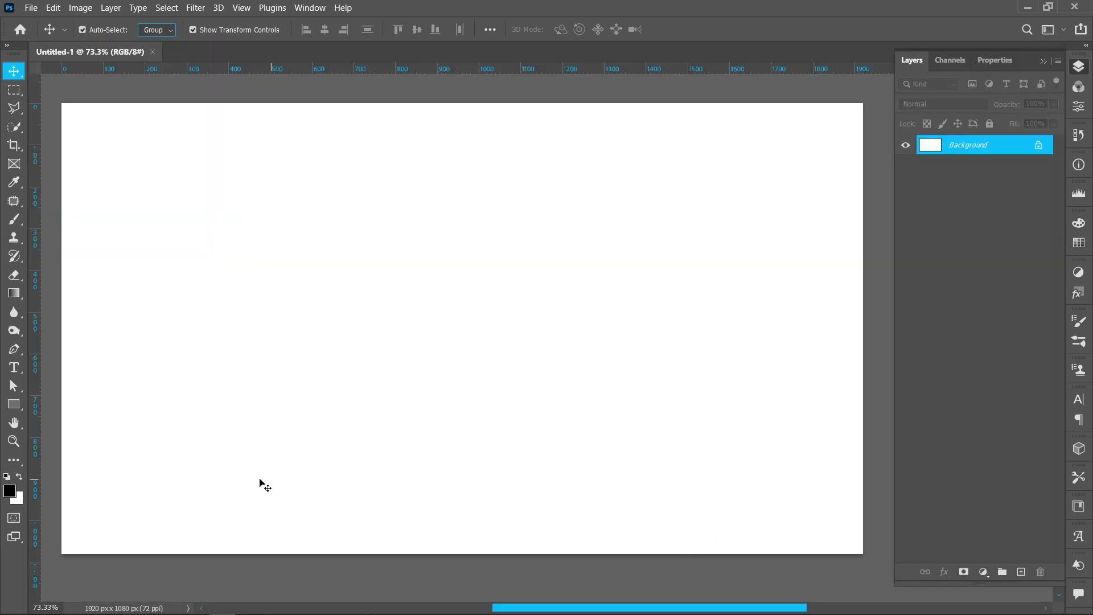
pyautogui.click(17, 407)
pyautogui.rightClick(18, 407)
pyautogui.click(71, 406)
pyautogui.click(285, 259)
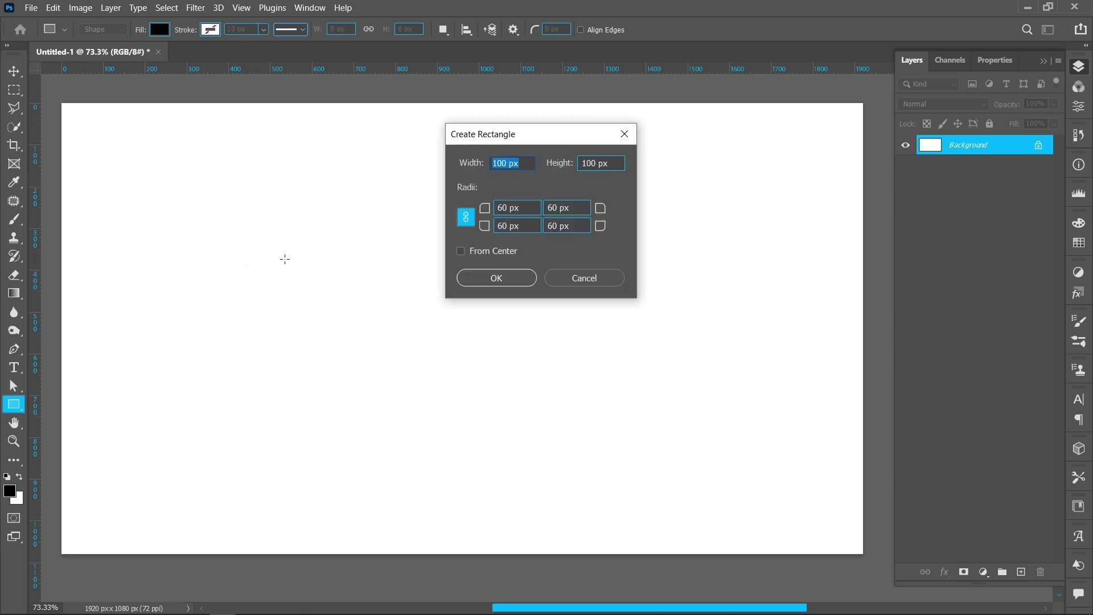
pyautogui.write('500')
pyautogui.press('Tab')
pyautogui.write('5')
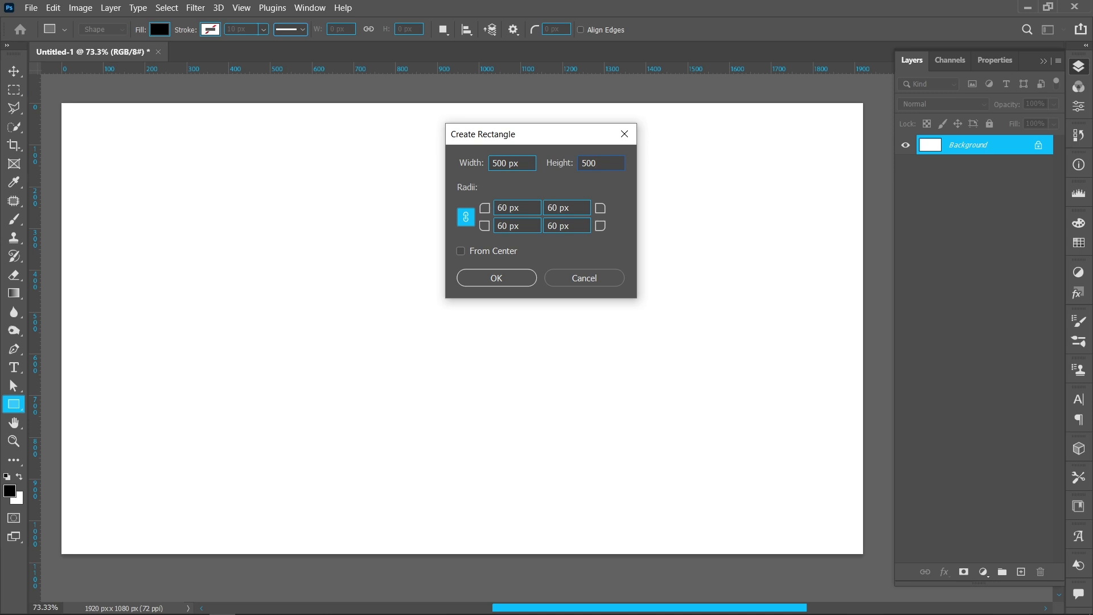
pyautogui.write('00')
pyautogui.click(530, 210)
pyautogui.click(499, 278)
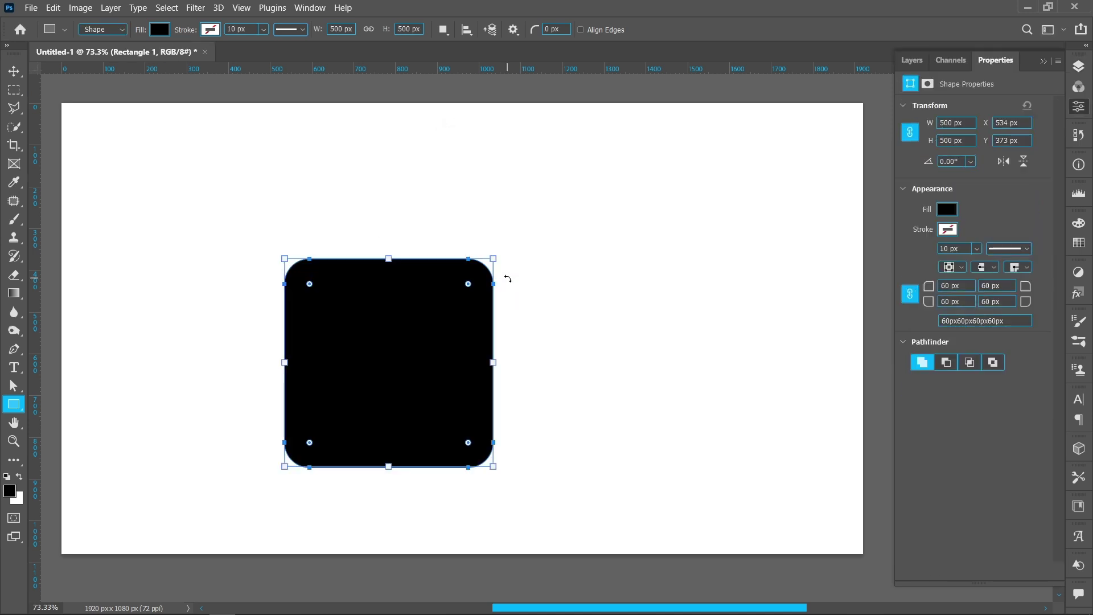
# - Rotate the rounded square 45° into a diamond and move it up about 83 px
pyautogui.moveTo(509, 251); pyautogui.dragTo(579, 378)
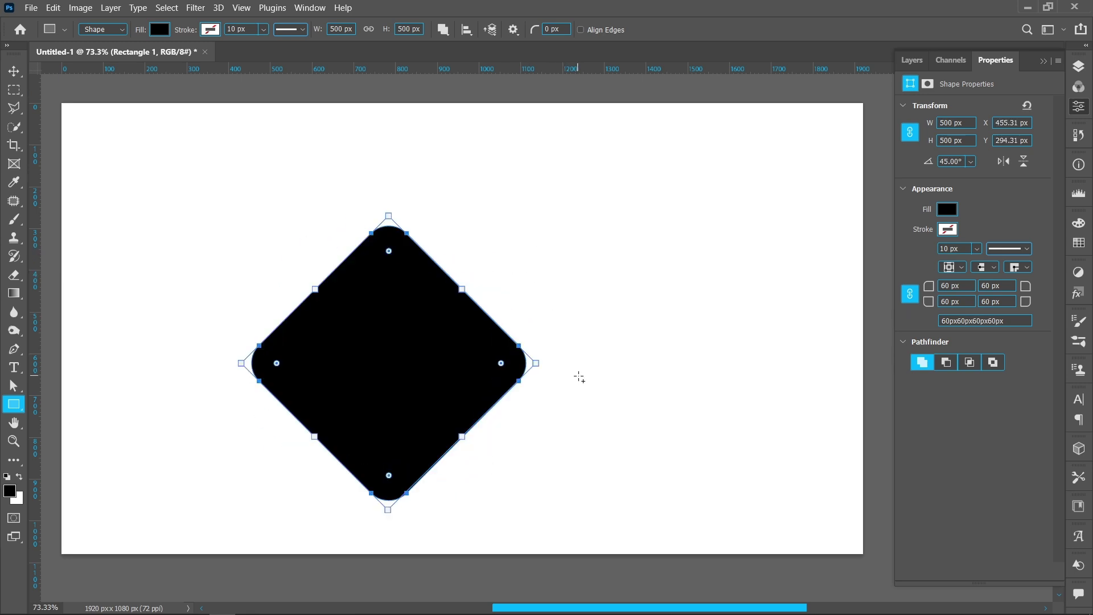
pyautogui.press('v')
pyautogui.moveTo(391, 346); pyautogui.dragTo(393, 313)
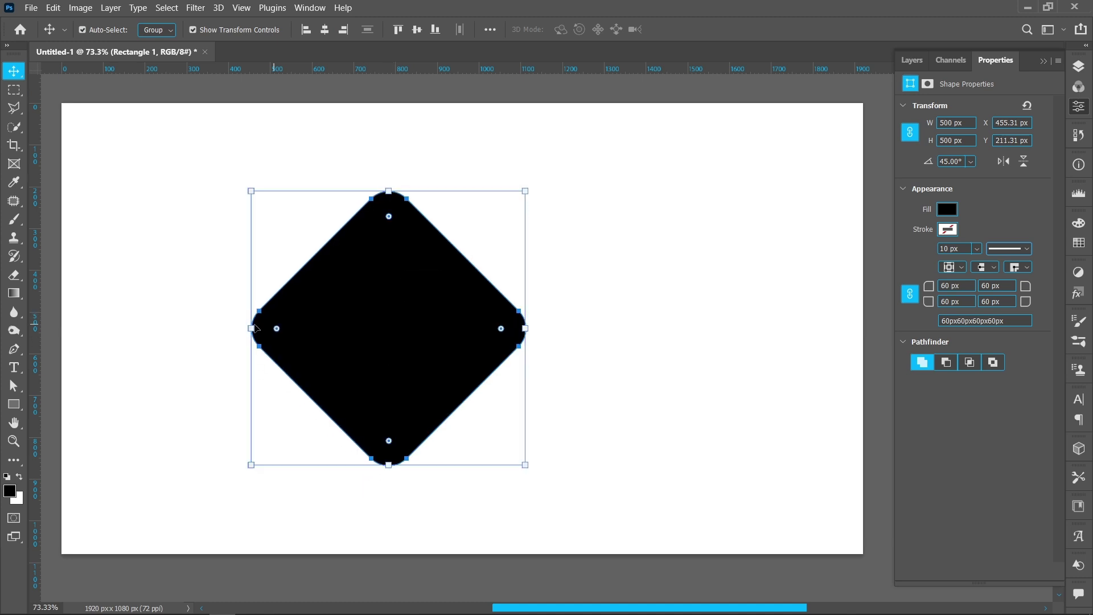
# - Draw a narrow bar about 74 × 366 px, rotate it -45° and place it by the diamond's upper-right edge
pyautogui.click(14, 404)
pyautogui.moveTo(138, 148); pyautogui.dragTo(169, 300)
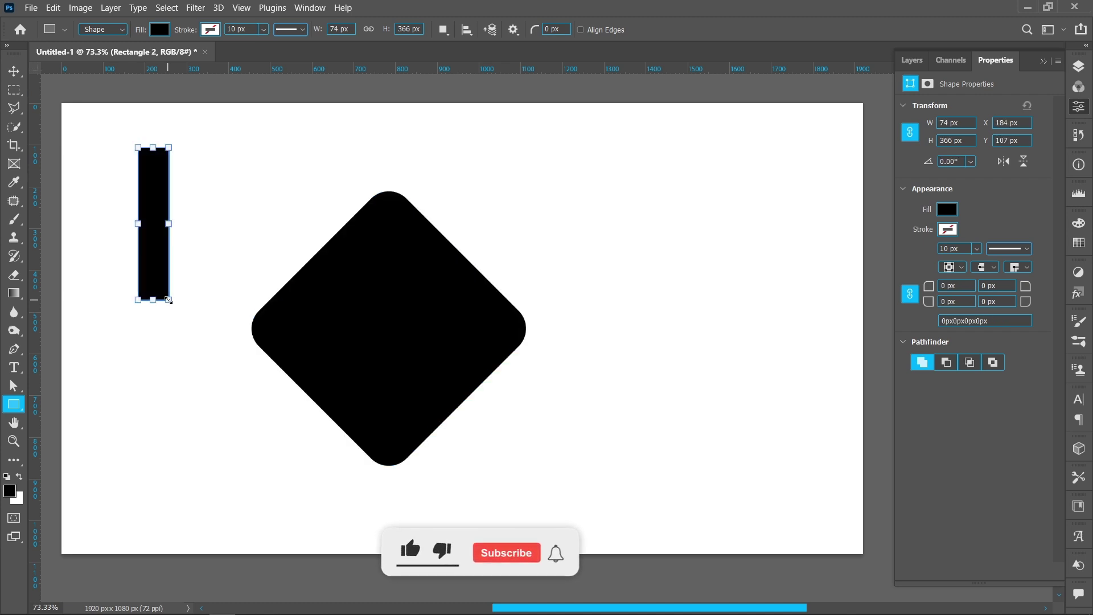
pyautogui.press('v')
pyautogui.moveTo(154, 232); pyautogui.dragTo(511, 217)
pyautogui.moveTo(532, 297); pyautogui.dragTo(603, 255)
# - Duplicate the bar, rotate the copy 90° and place it against the diamond's lower-right edge
pyautogui.moveTo(516, 225); pyautogui.dragTo(531, 456)
pyautogui.press('Return')
pyautogui.hotkey('ctrl', 't')
pyautogui.moveTo(580, 347); pyautogui.dragTo(541, 462)
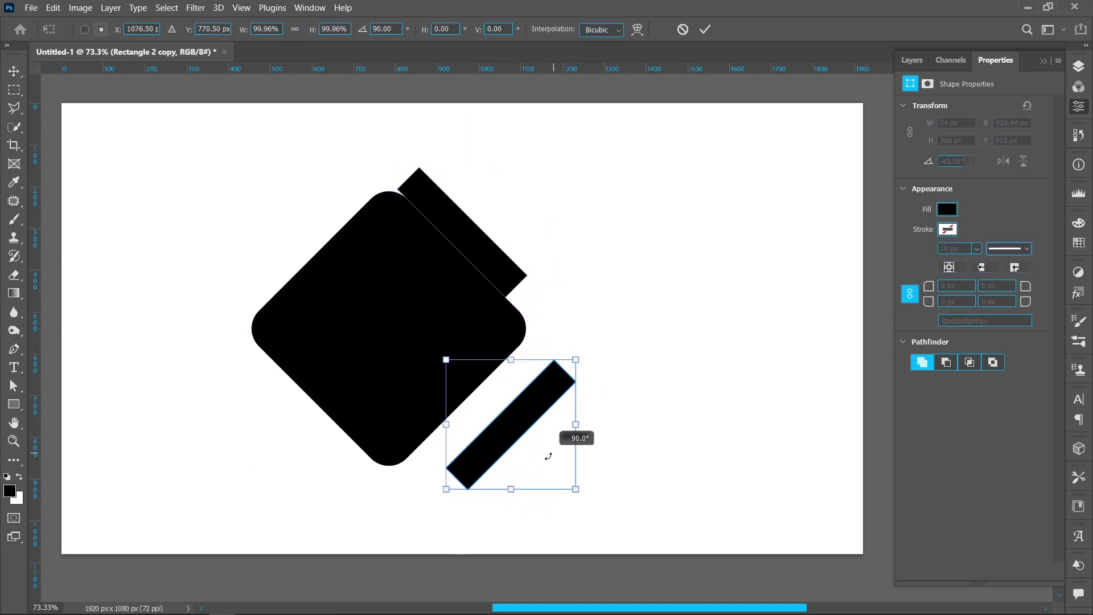
pyautogui.moveTo(523, 416); pyautogui.dragTo(483, 405)
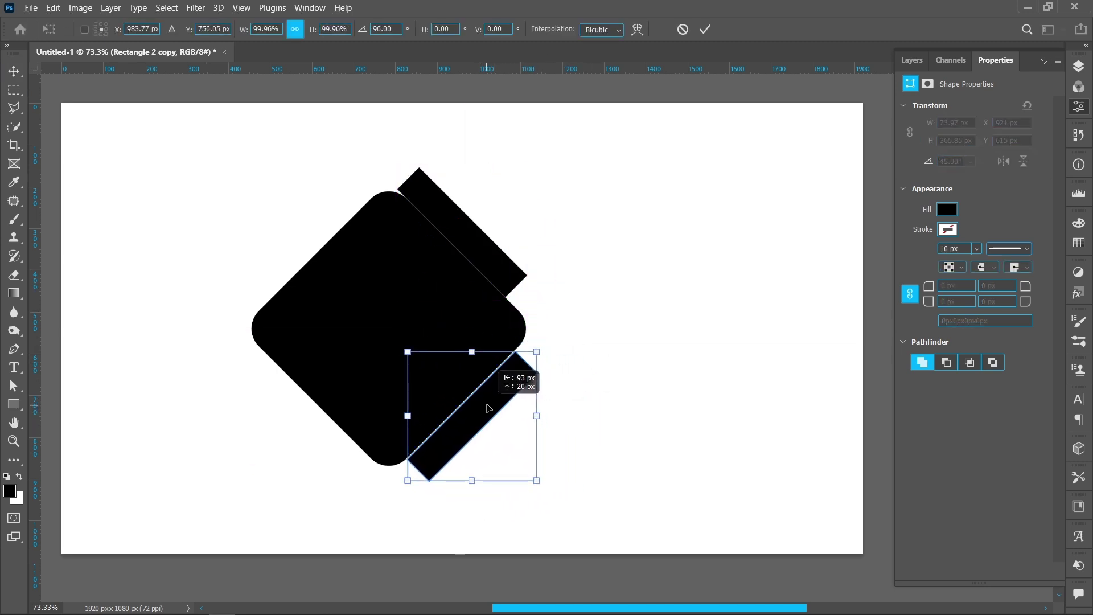
pyautogui.press('Return')
pyautogui.click(598, 410)
# - Duplicate the large diamond and set the copy to 300 × 300 px with 40 px corner radii
pyautogui.click(479, 349)
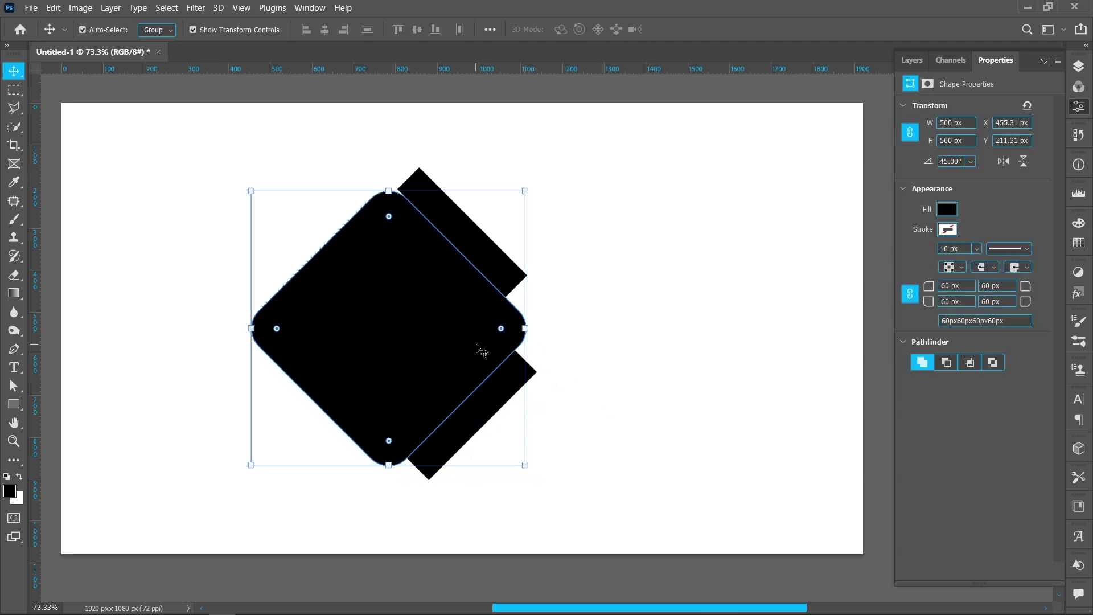
pyautogui.moveTo(456, 351); pyautogui.dragTo(652, 178)
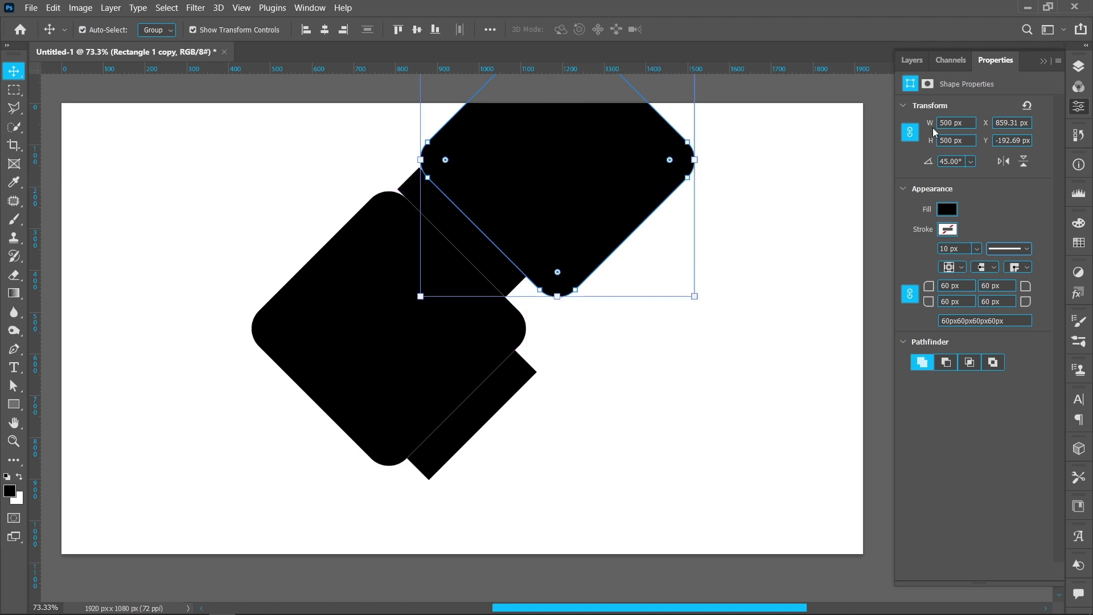
pyautogui.doubleClick(950, 122)
pyautogui.write('300')
pyautogui.press('Return')
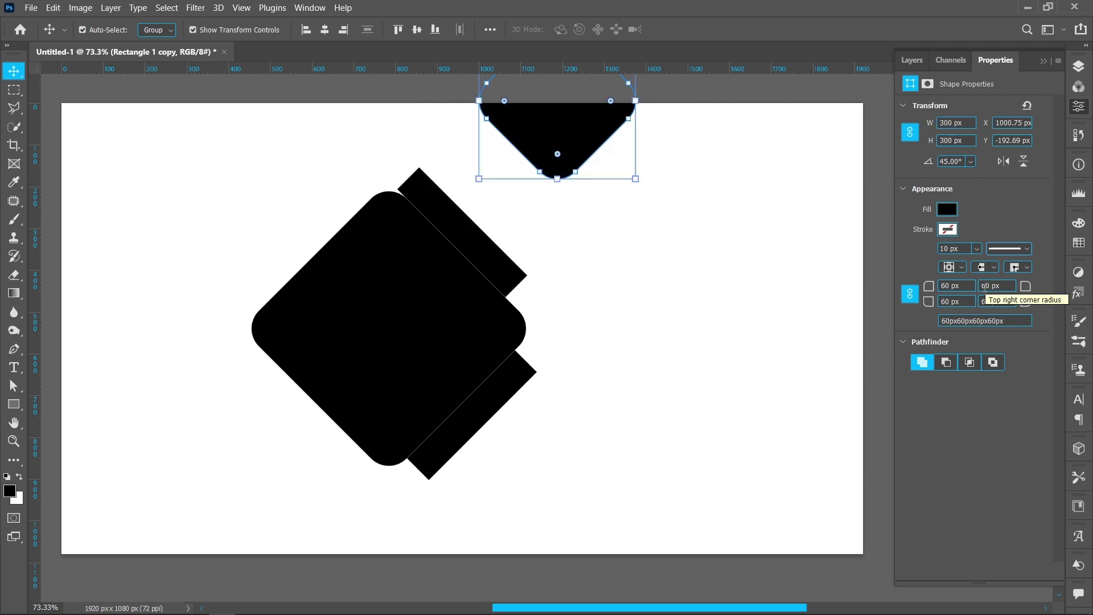
pyautogui.click(932, 287)
pyautogui.write('40')
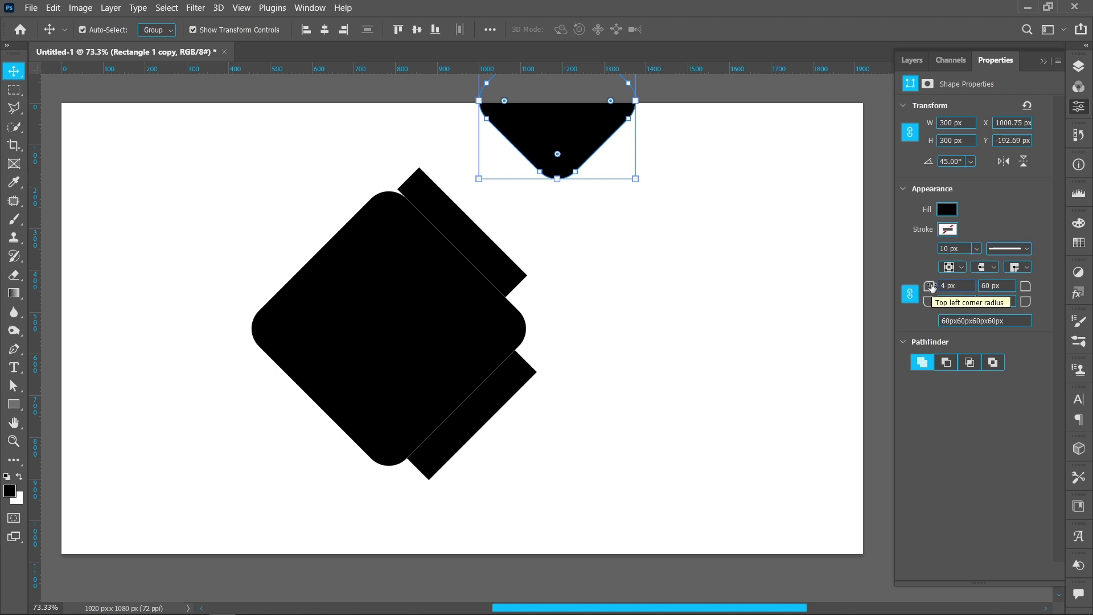
pyautogui.press('Return')
# - Place the small diamond against the upper bar's outer edge and a duplicate of it directly below against the lower bar
pyautogui.moveTo(565, 132); pyautogui.dragTo(580, 250)
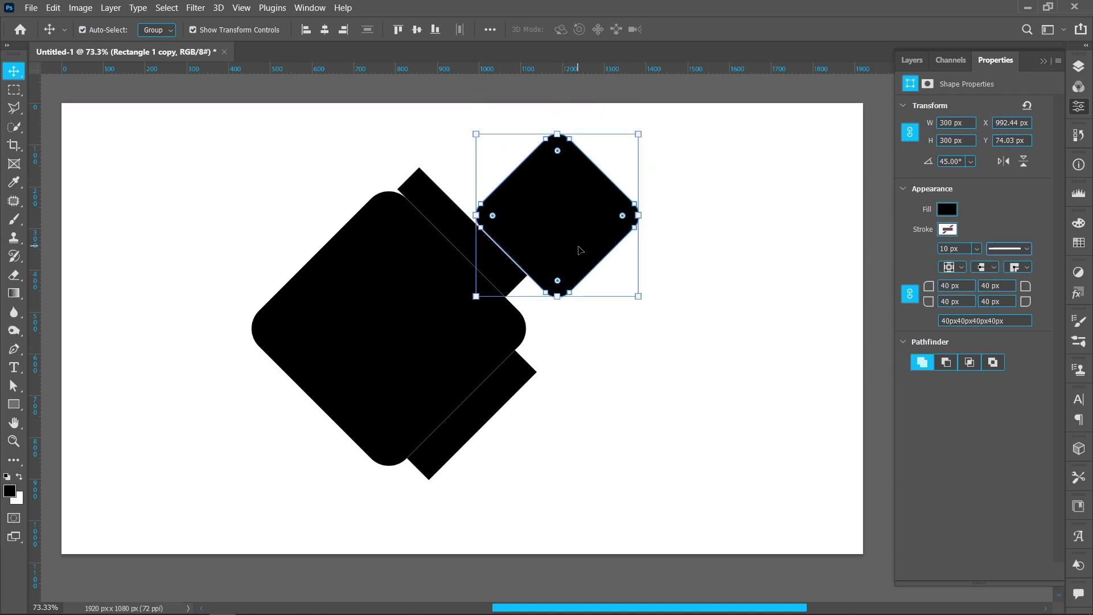
pyautogui.press('Down')
pyautogui.press('Down')
pyautogui.press('Down')
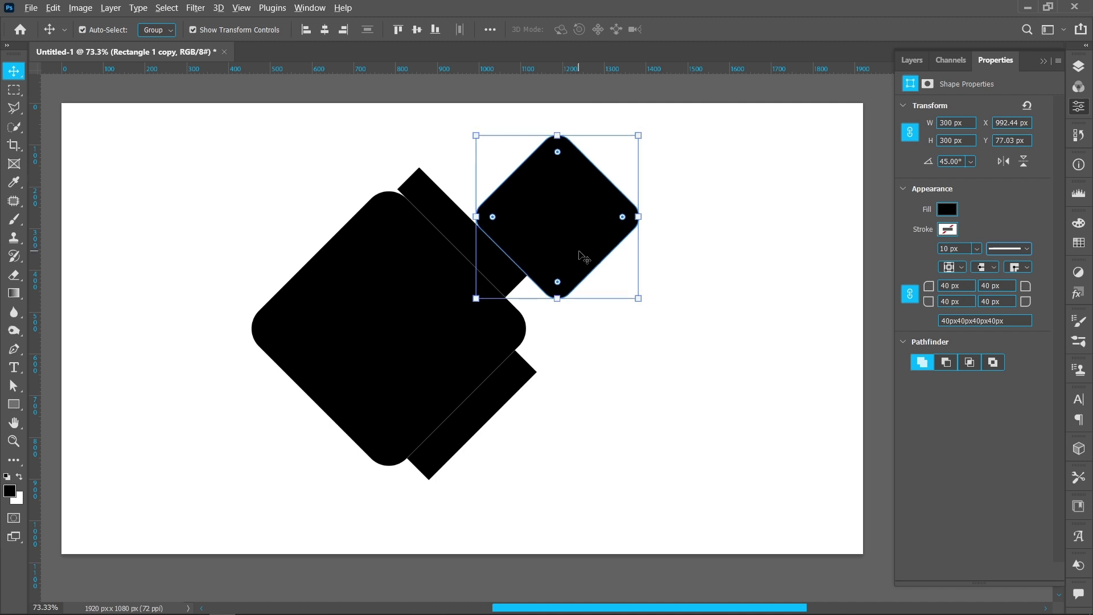
pyautogui.keyDown('alt'); pyautogui.moveTo(581, 253); pyautogui.dragTo(606, 474); pyautogui.keyUp('alt')
pyautogui.click(659, 442)
# - Cross both bars between the small diamonds as spacers and duplicate the lower small diamond into the position right of them
pyautogui.click(521, 382)
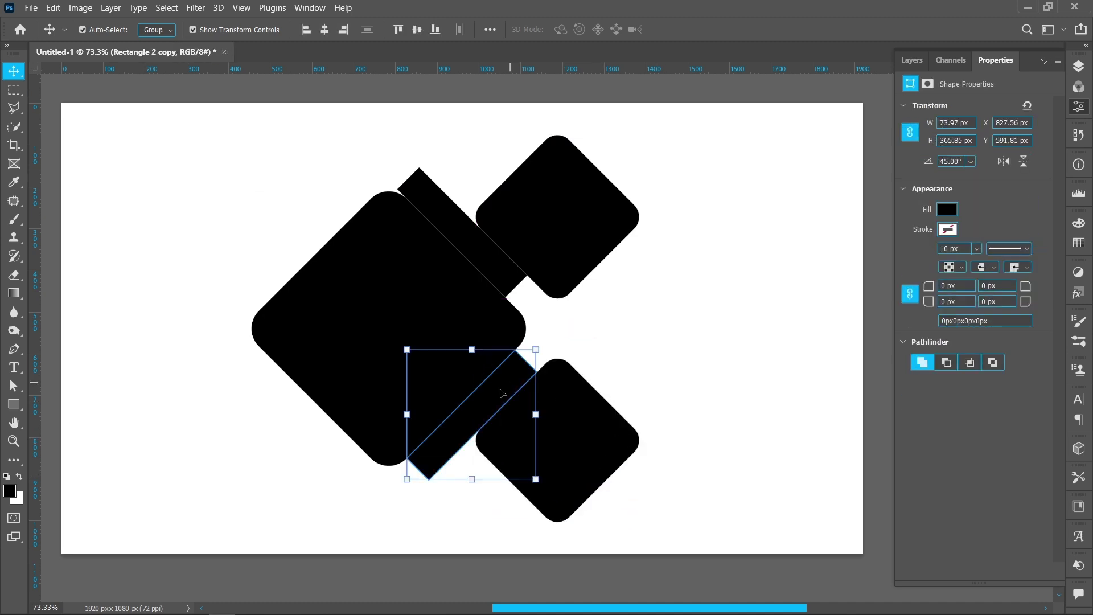
pyautogui.moveTo(488, 411); pyautogui.dragTo(599, 309)
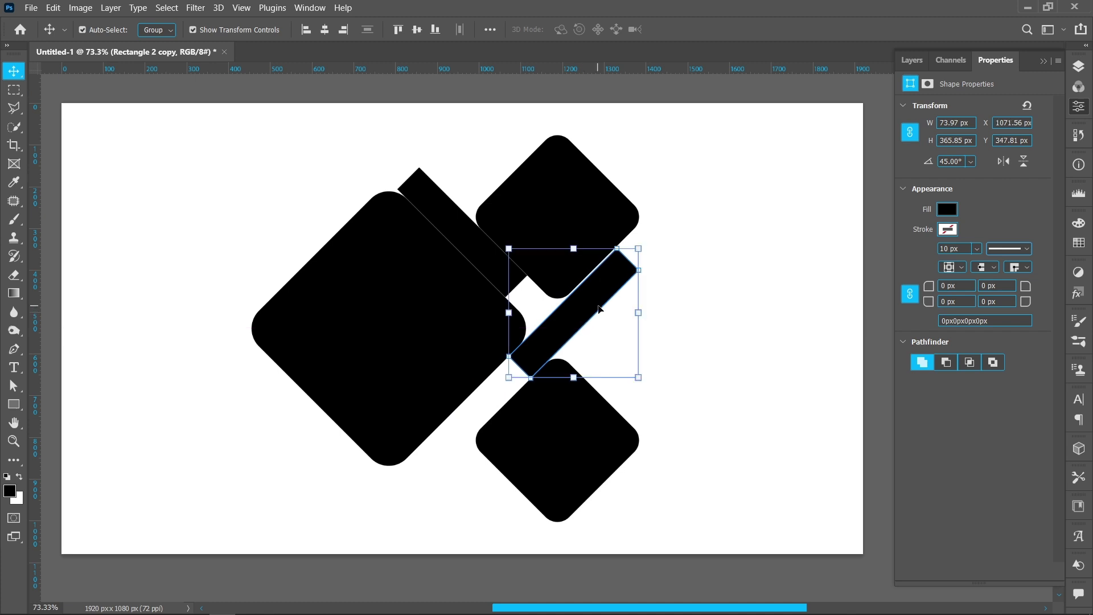
pyautogui.click(710, 412)
pyautogui.moveTo(512, 270); pyautogui.dragTo(582, 315)
pyautogui.click(662, 338)
pyautogui.moveTo(562, 450); pyautogui.dragTo(679, 340)
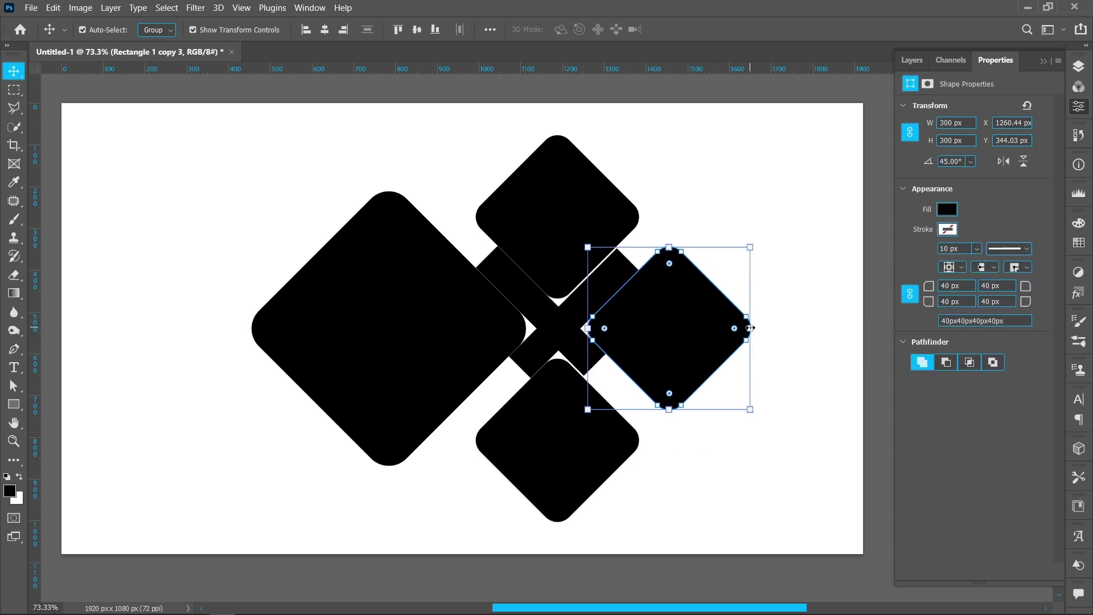
pyautogui.click(779, 329)
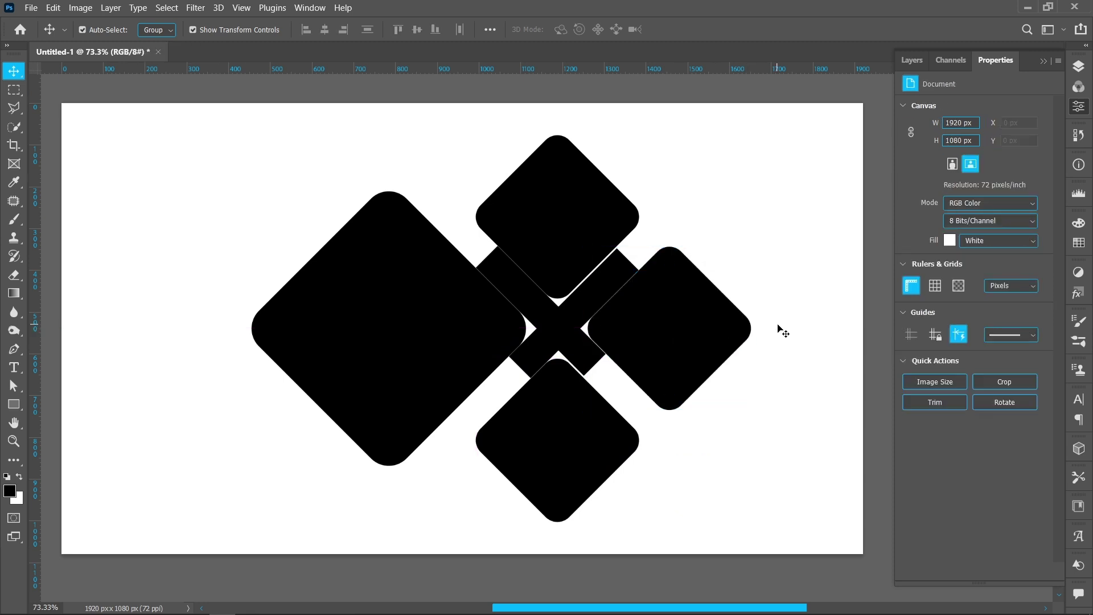
# - Delete both spacer bars and move all four diamonds together about 93 px to the left
pyautogui.click(548, 336)
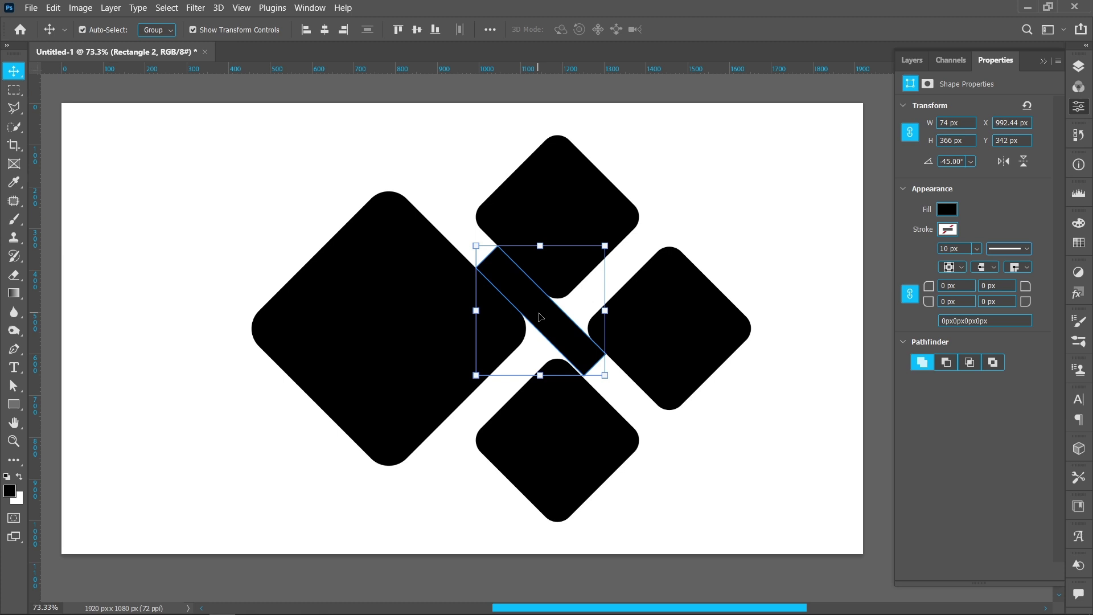
pyautogui.press('Delete')
pyautogui.click(696, 197)
pyautogui.moveTo(692, 191); pyautogui.dragTo(391, 464)
pyautogui.moveTo(443, 379); pyautogui.dragTo(404, 378)
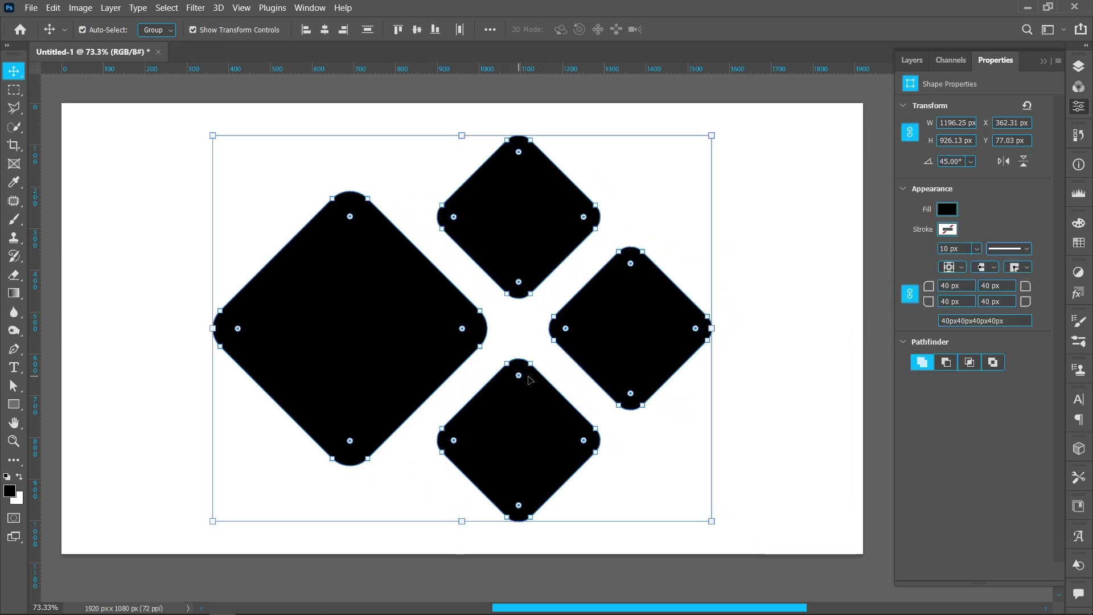
pyautogui.click(756, 381)
# - Add a Stroke effect to the large diamond with size 5 px, Center position and color ff7800
pyautogui.click(424, 375)
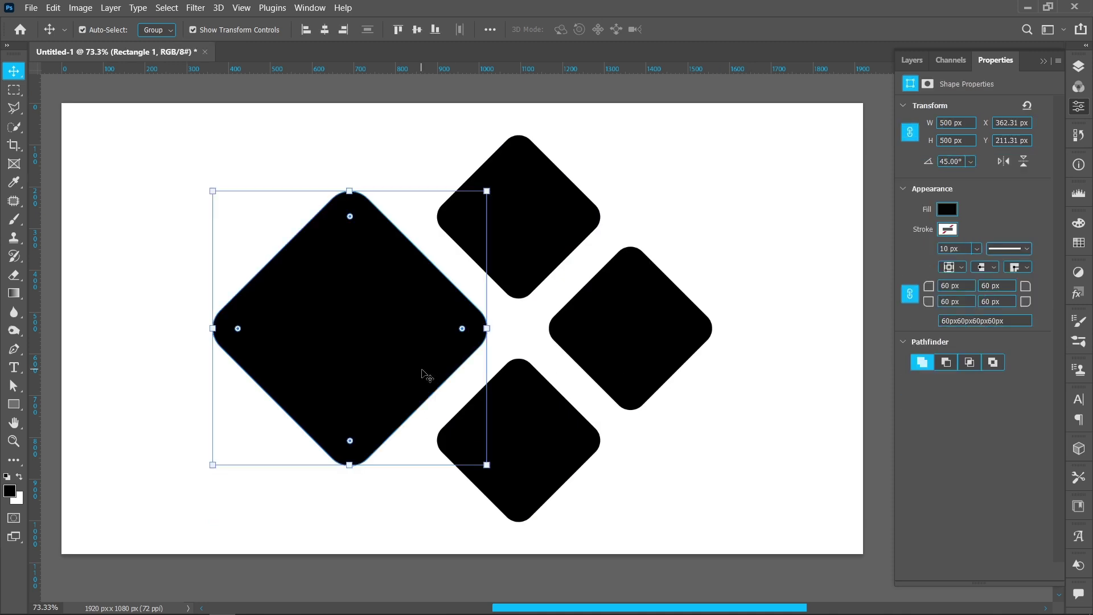
pyautogui.click(1079, 68)
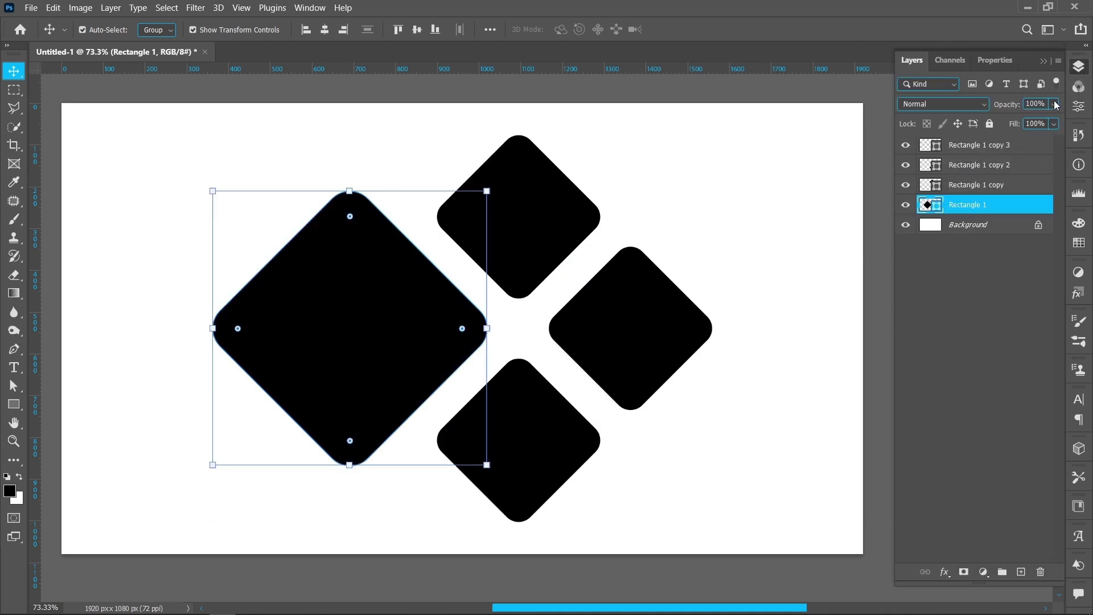
pyautogui.click(944, 571)
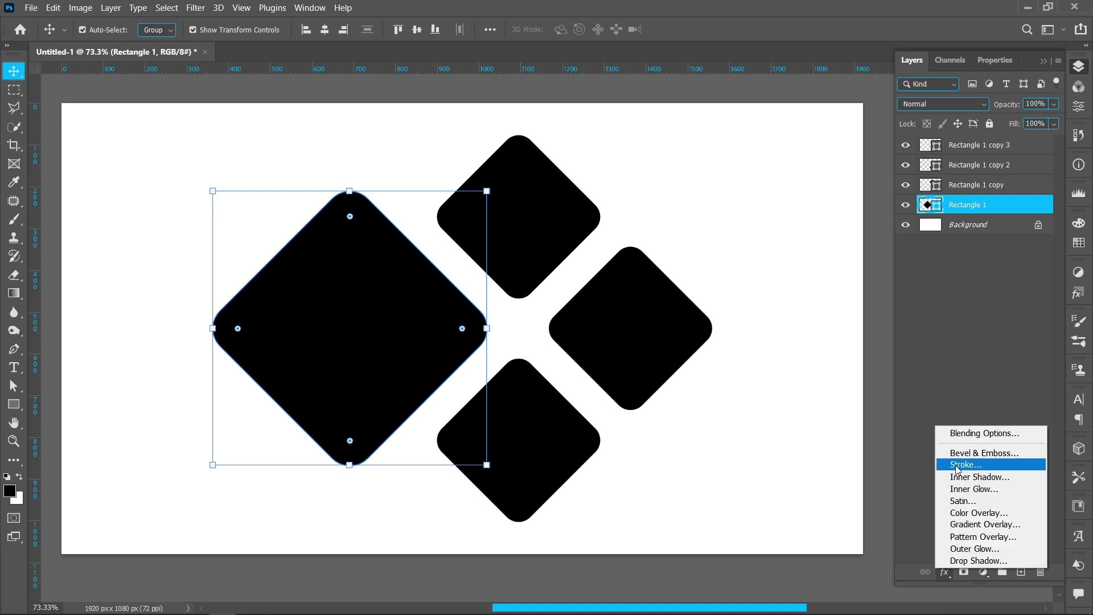
pyautogui.click(985, 466)
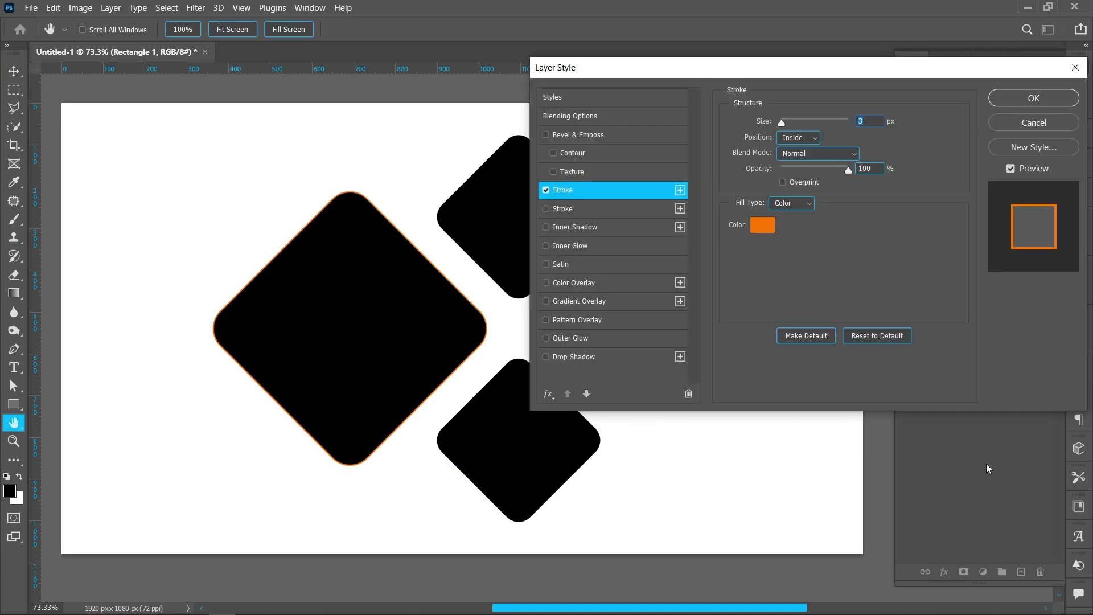
pyautogui.scroll(2, 881, 123)
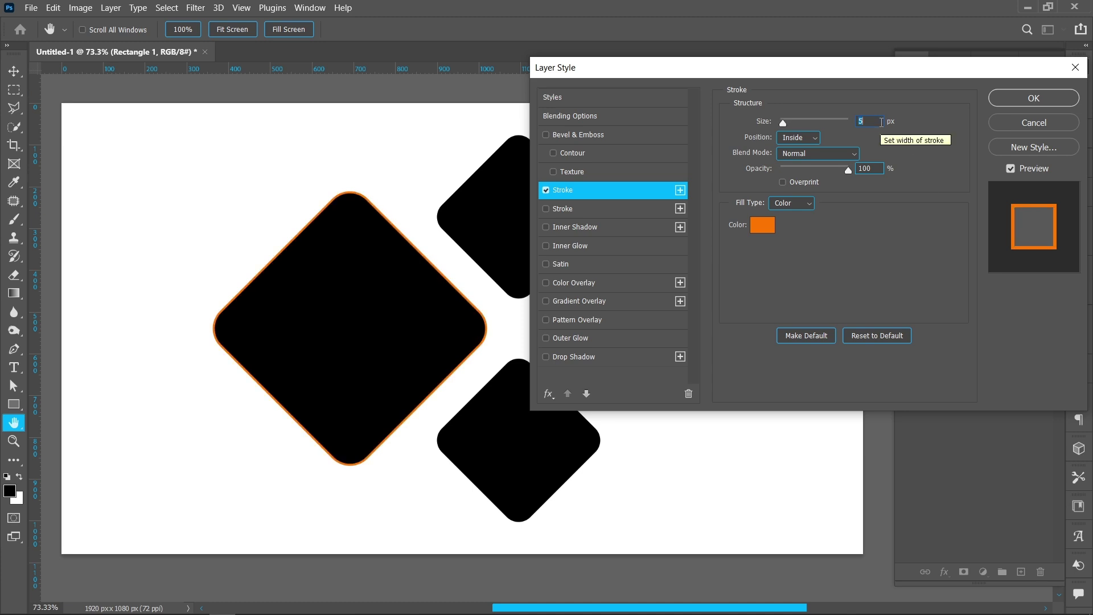
pyautogui.click(807, 139)
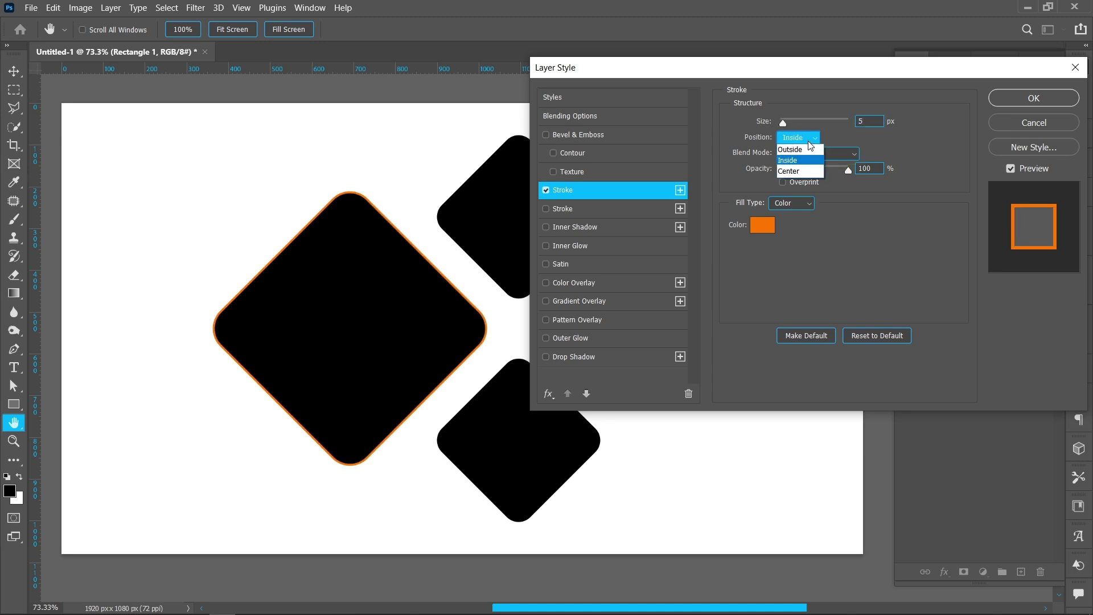
pyautogui.click(808, 173)
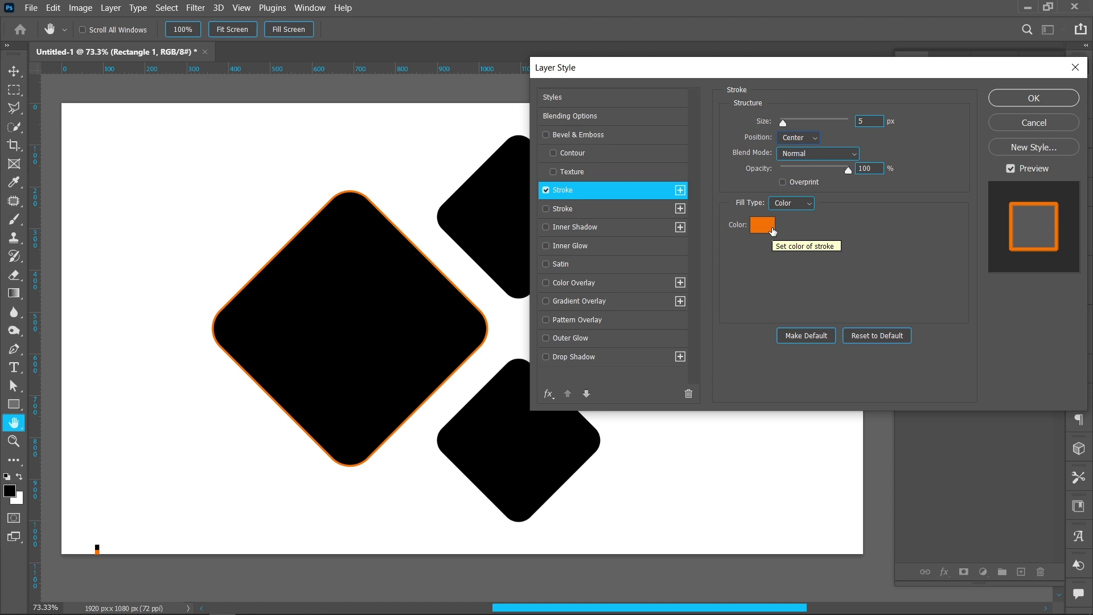
pyautogui.click(763, 225)
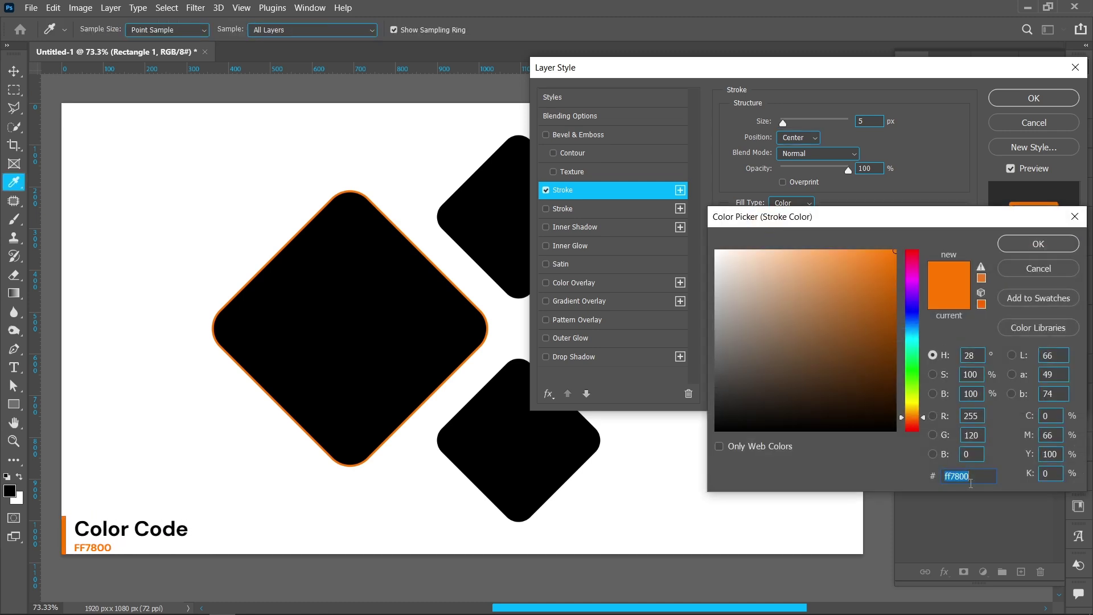
pyautogui.click(1038, 244)
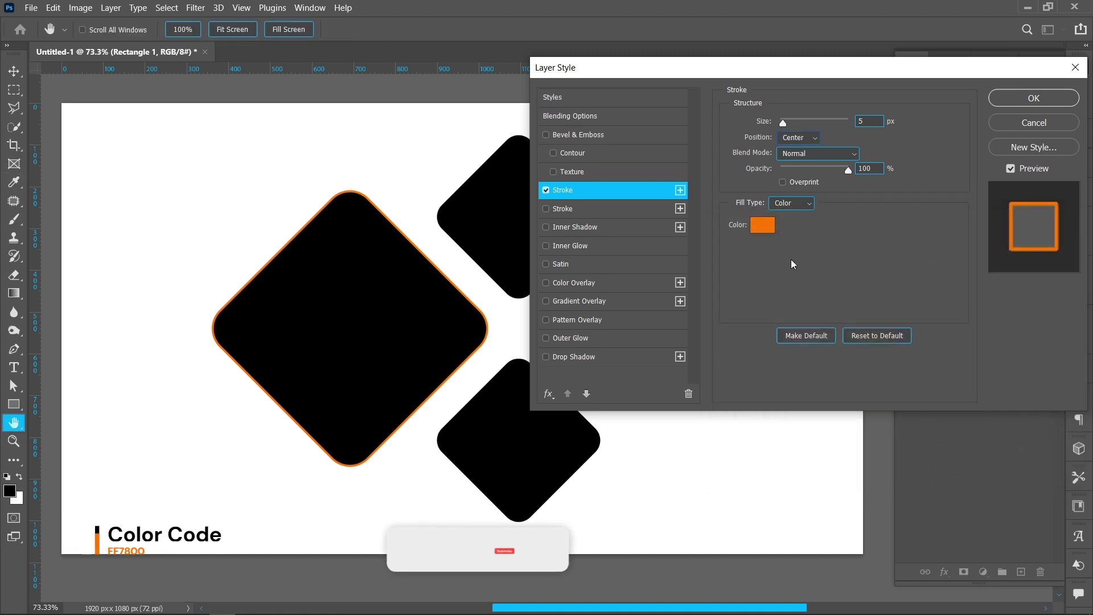
# - Add an Inner Shadow to the large diamond: Normal blend, color ff7200, 100% opacity, 180° angle, 20 px distance, 0 px size
pyautogui.click(592, 227)
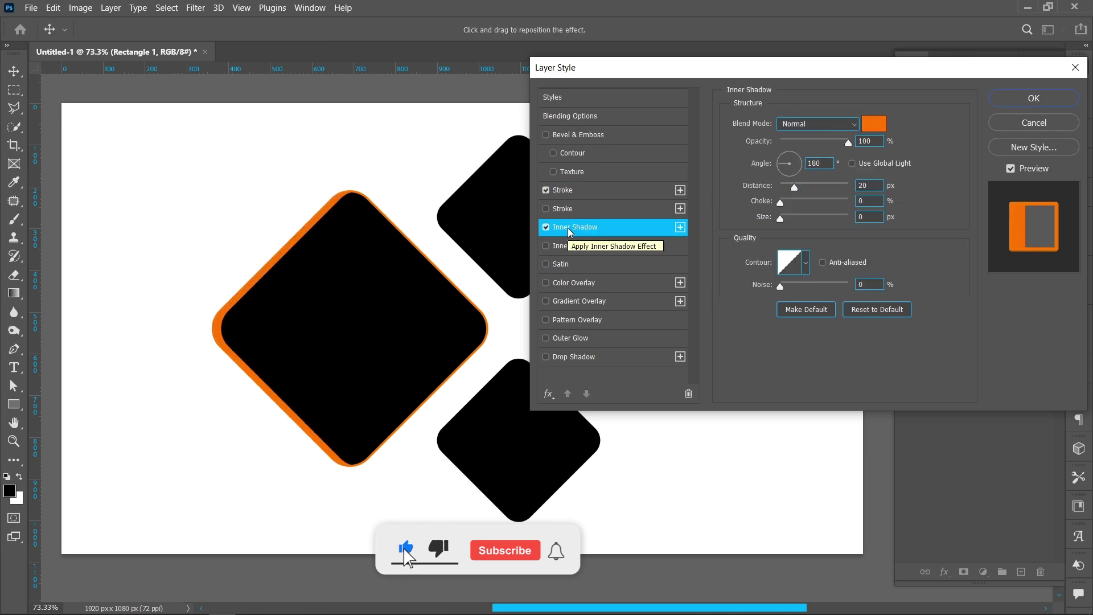
pyautogui.click(874, 123)
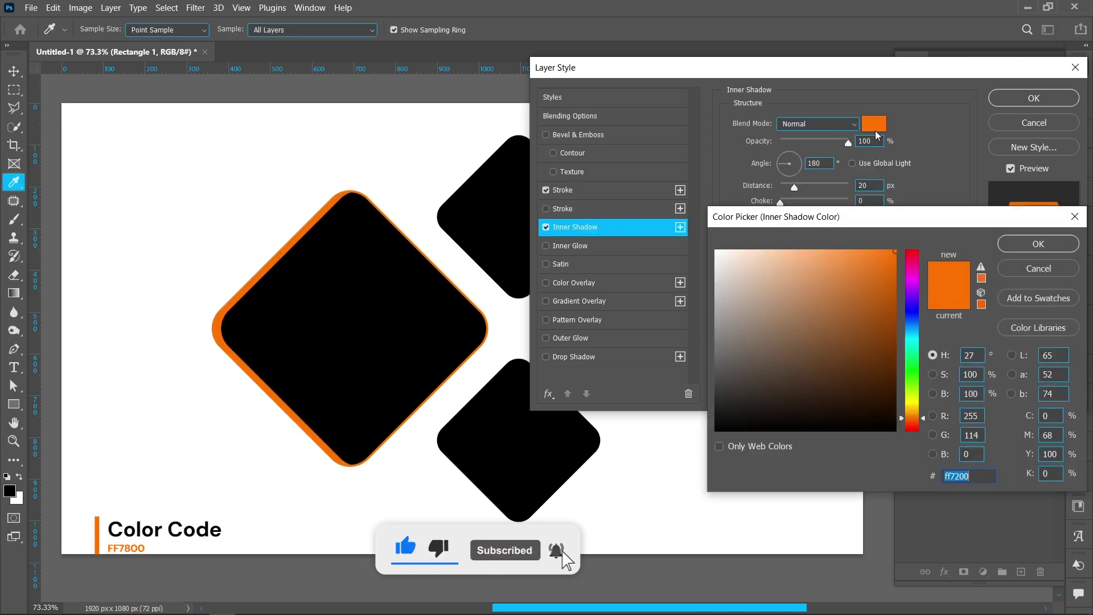
pyautogui.click(1003, 251)
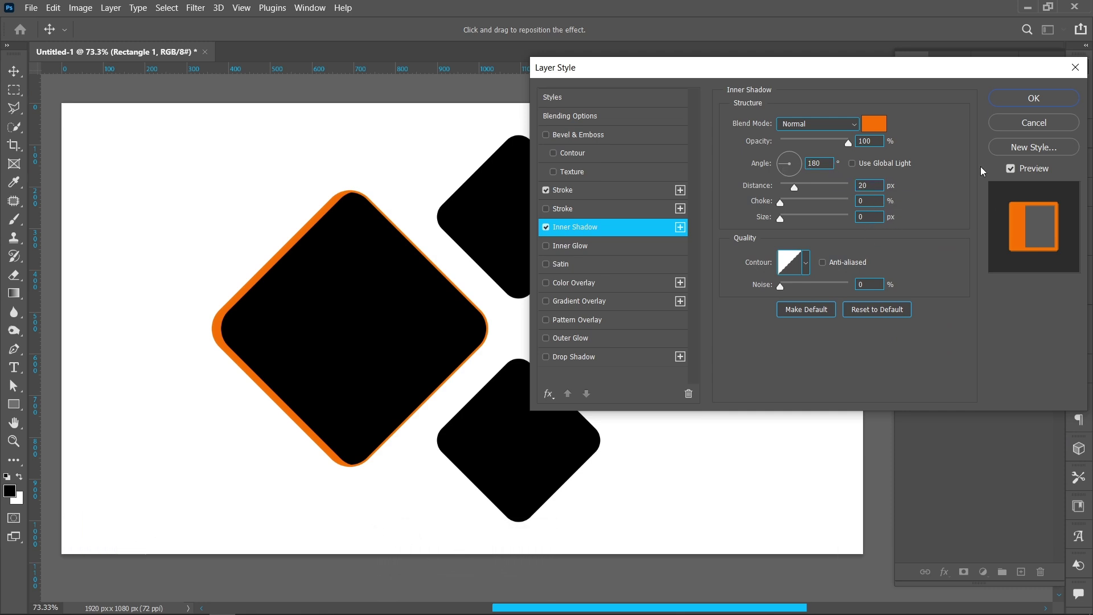
pyautogui.click(1027, 101)
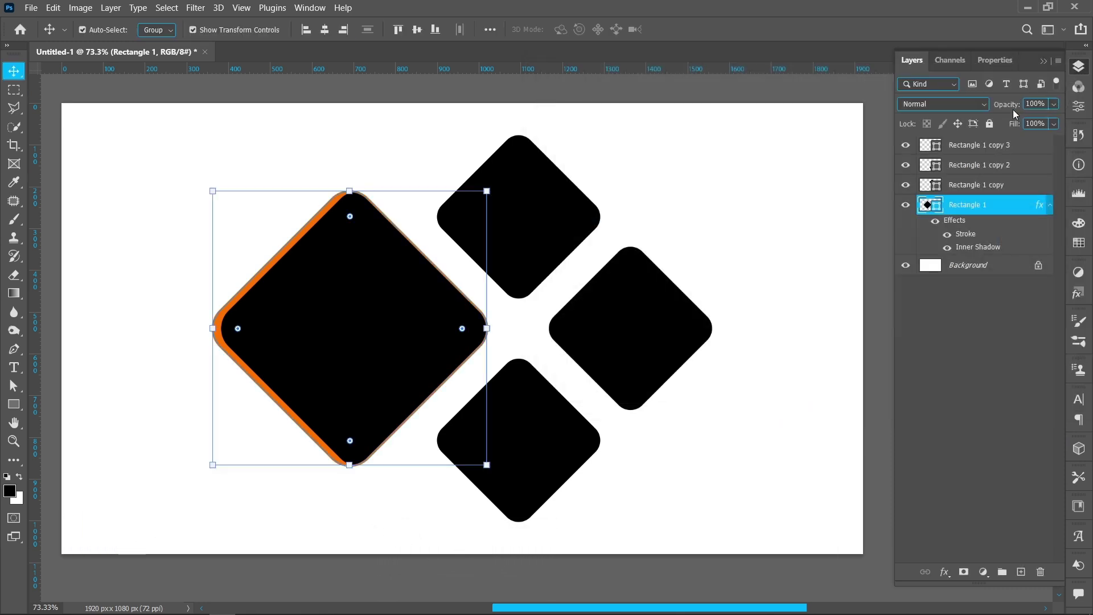
# - Add a Stroke effect with size 3 px, Center position and orange color to the rightmost small diamond
pyautogui.click(624, 329)
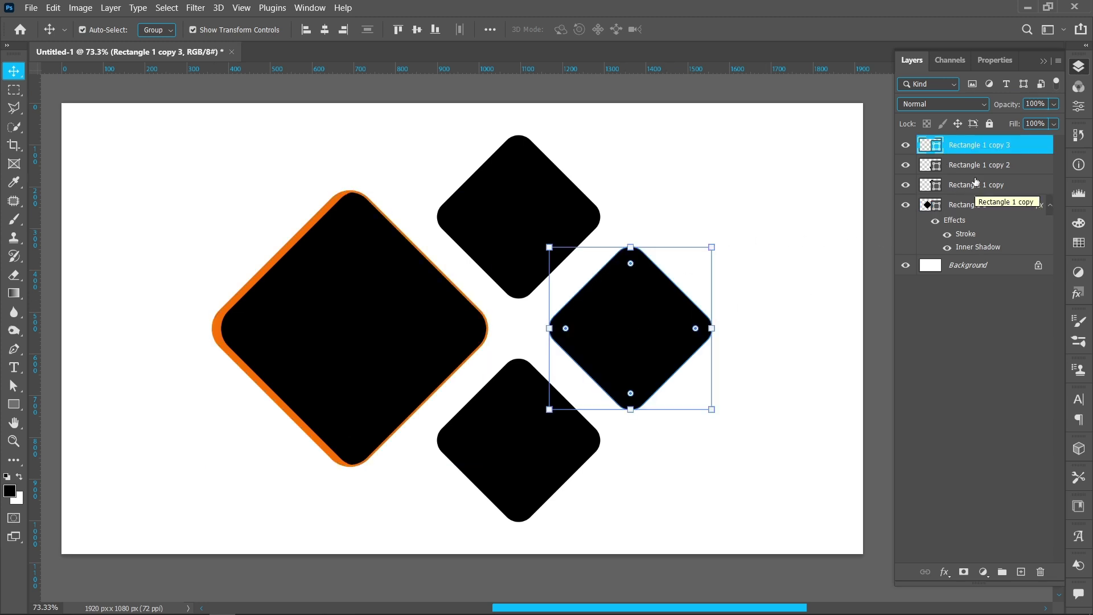
pyautogui.click(944, 572)
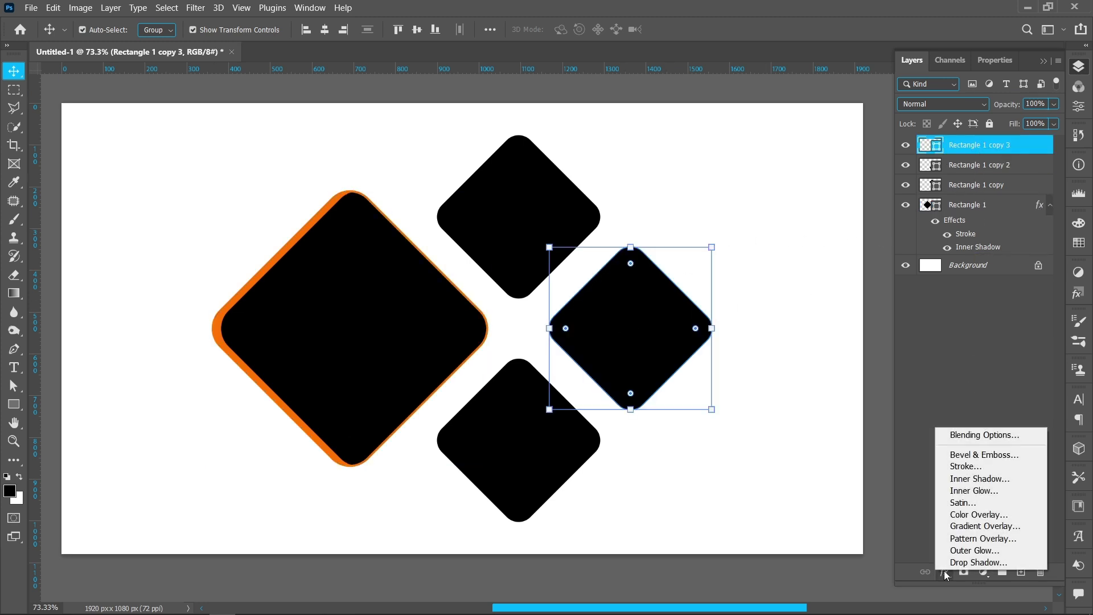
pyautogui.click(964, 466)
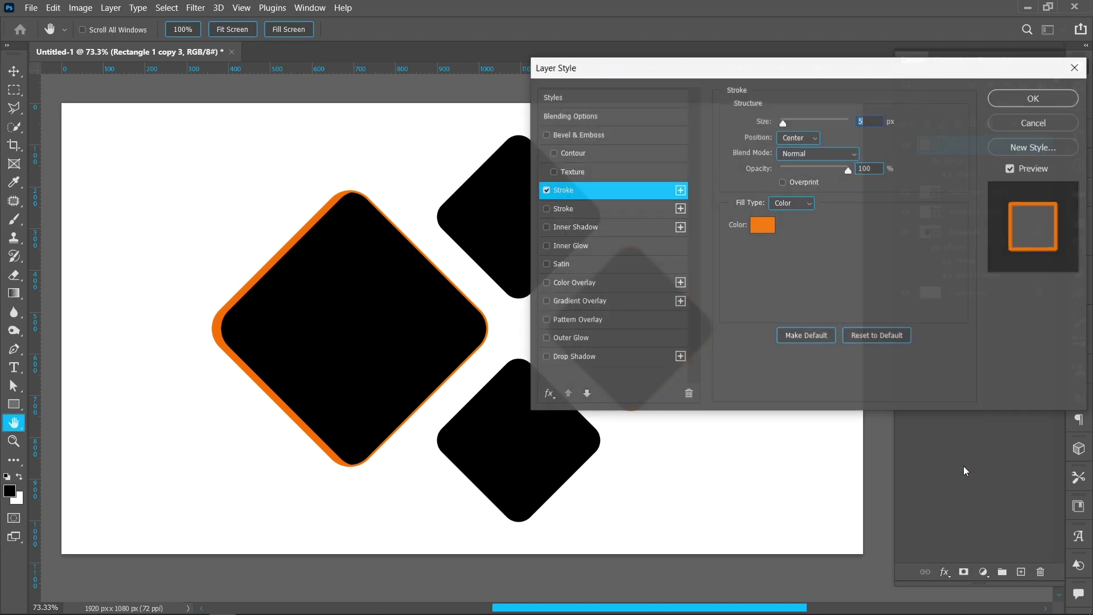
pyautogui.scroll(-2, 879, 126)
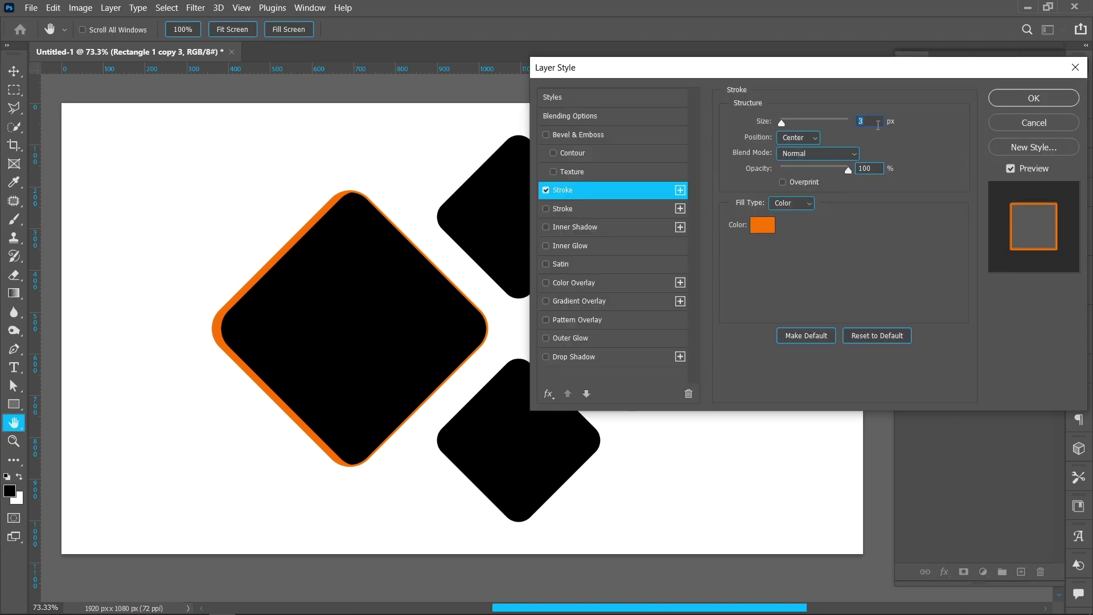
# - Add an orange Inner Shadow to the rightmost small diamond with a 0° angle and 10 px distance
pyautogui.click(579, 230)
pyautogui.moveTo(691, 76); pyautogui.dragTo(877, 76)
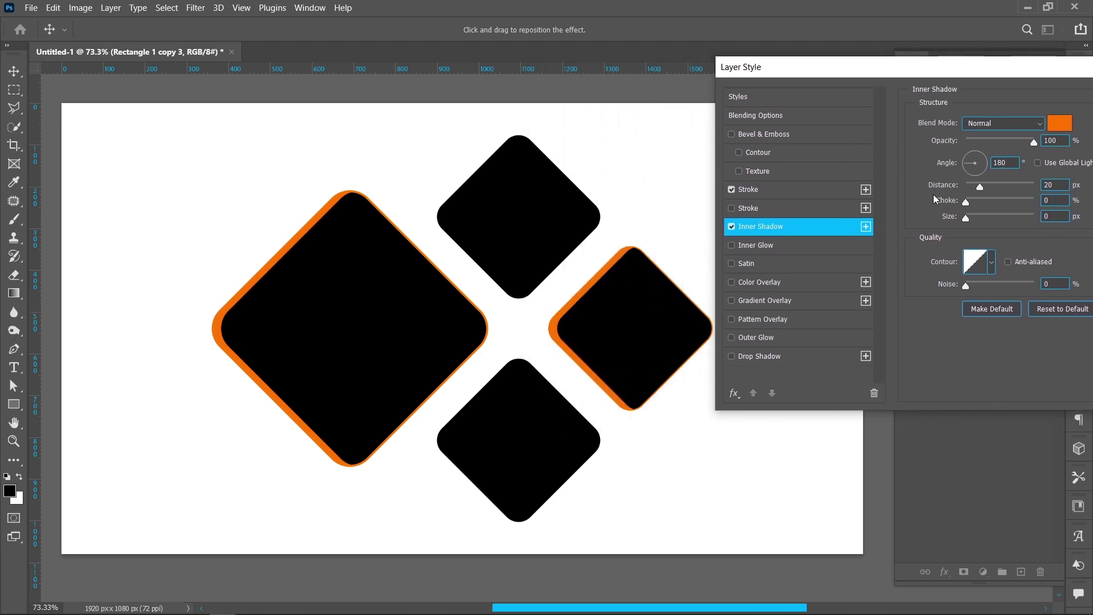
pyautogui.click(981, 165)
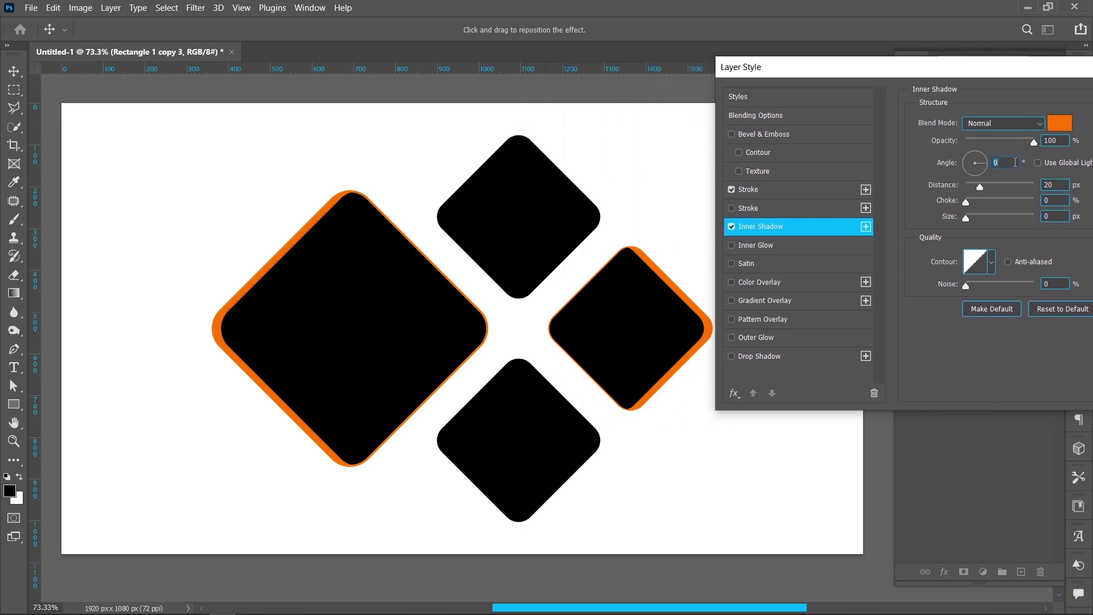
pyautogui.click(1065, 186)
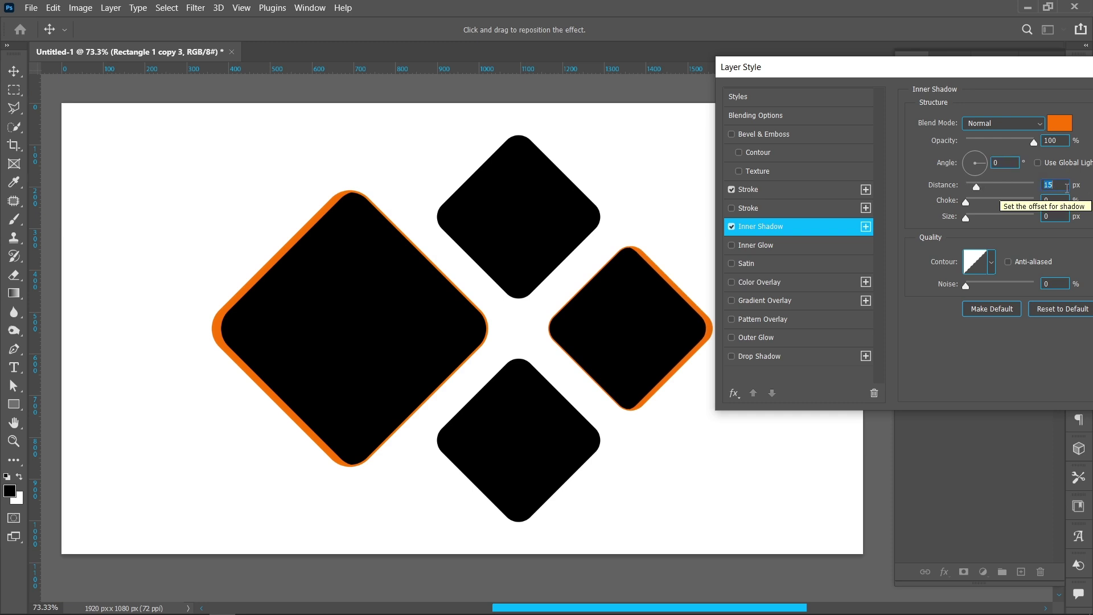
pyautogui.press('Down')
pyautogui.press('Down')
pyautogui.press('Down')
pyautogui.press('Down')
pyautogui.press('Down')
pyautogui.moveTo(1051, 75); pyautogui.dragTo(830, 86)
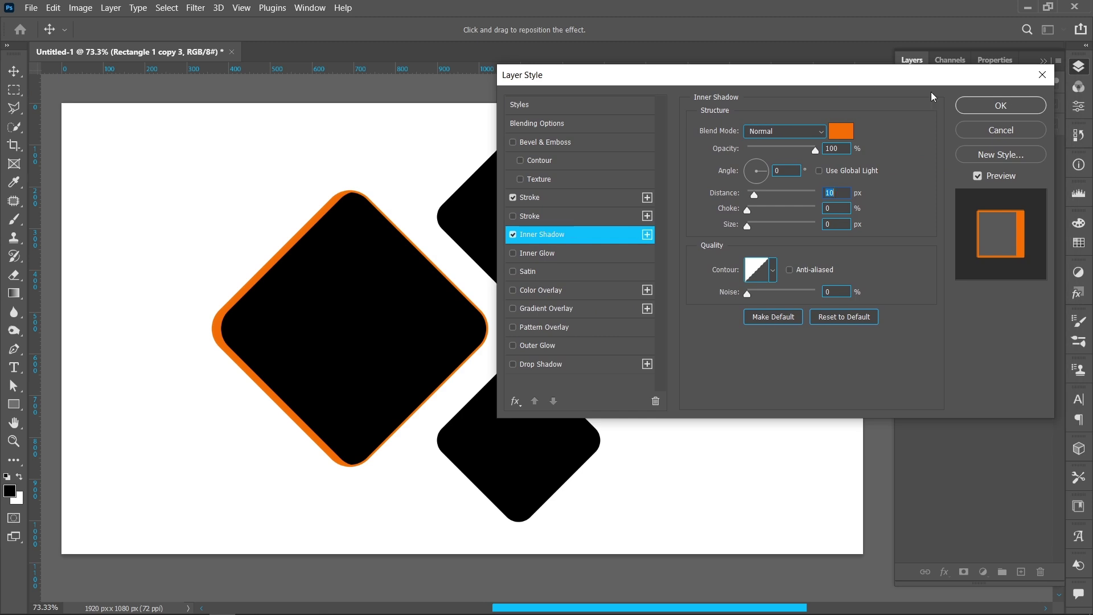
pyautogui.click(965, 104)
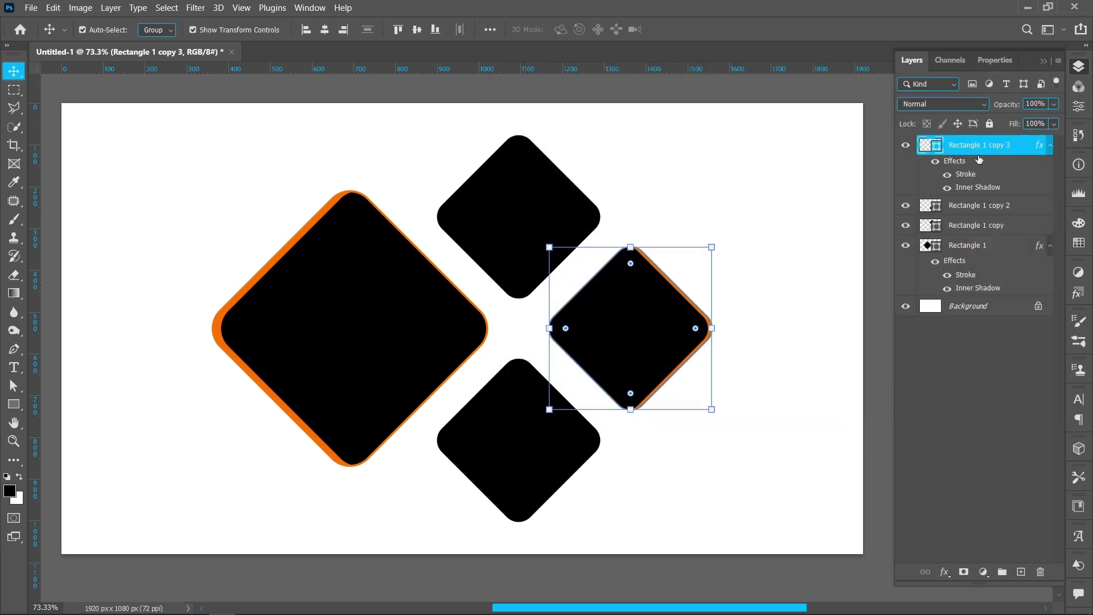
# - Copy the rightmost diamond's effects to the other two small diamonds and set the lower diamond's Inner Shadow angle to -90°
pyautogui.moveTo(980, 160); pyautogui.dragTo(976, 269)
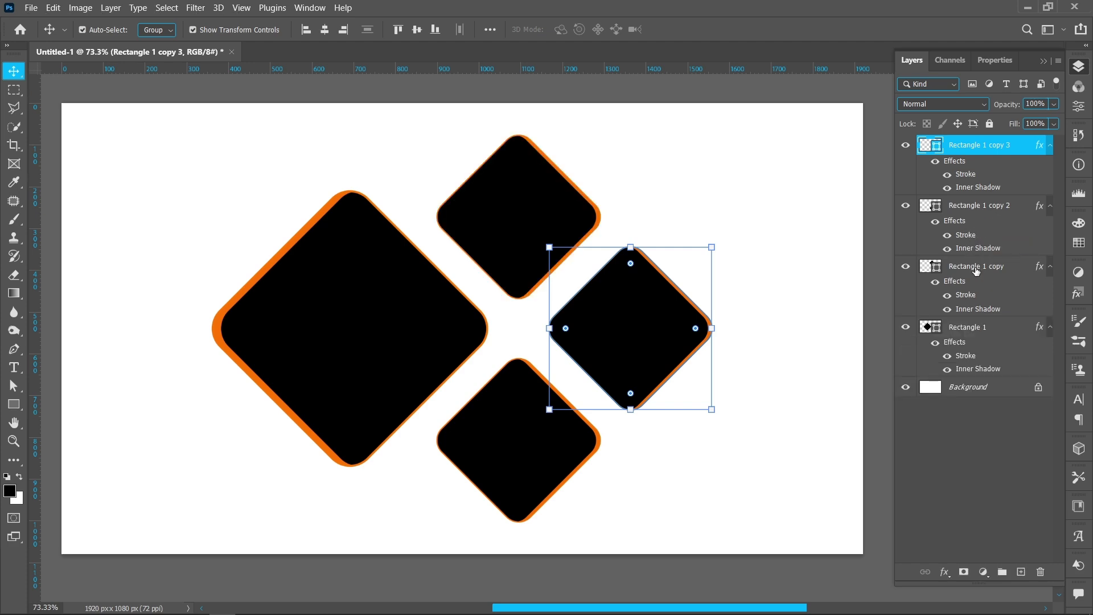
pyautogui.doubleClick(977, 249)
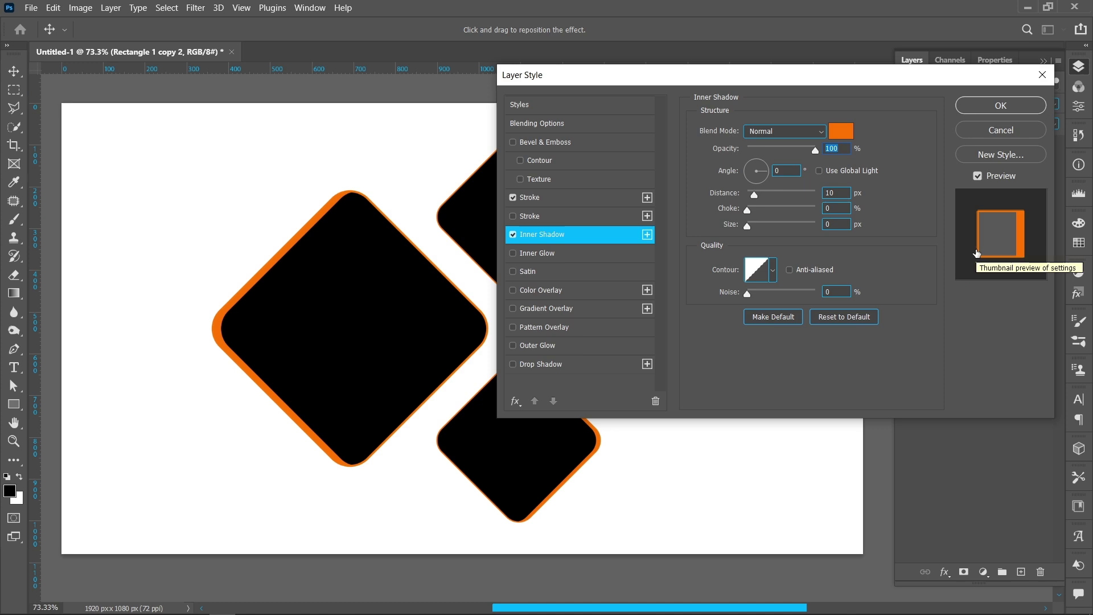
pyautogui.moveTo(774, 76); pyautogui.dragTo(943, 122)
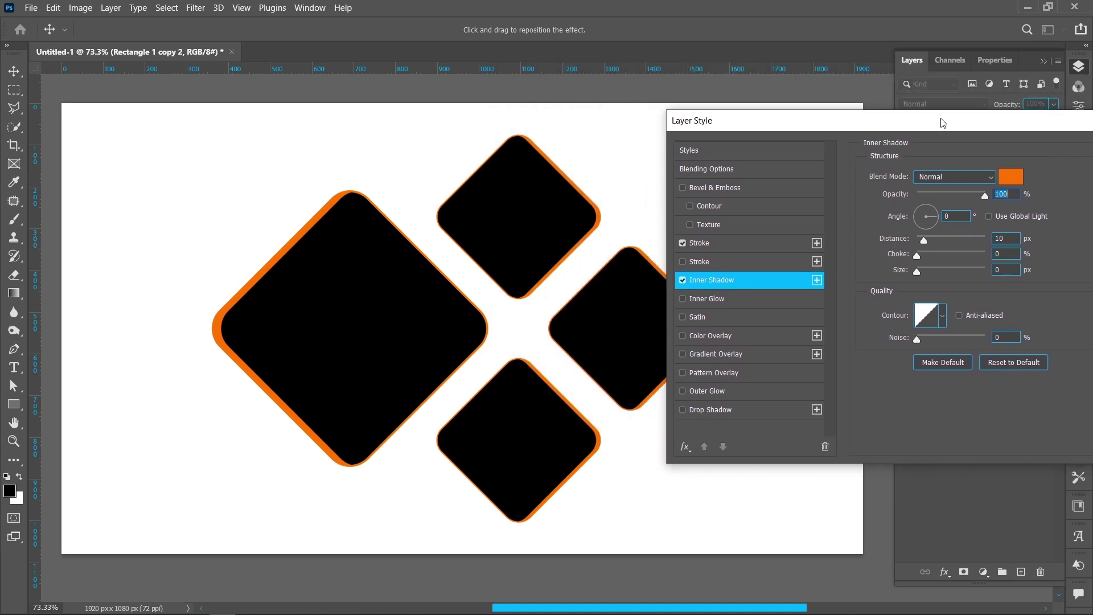
pyautogui.click(927, 208)
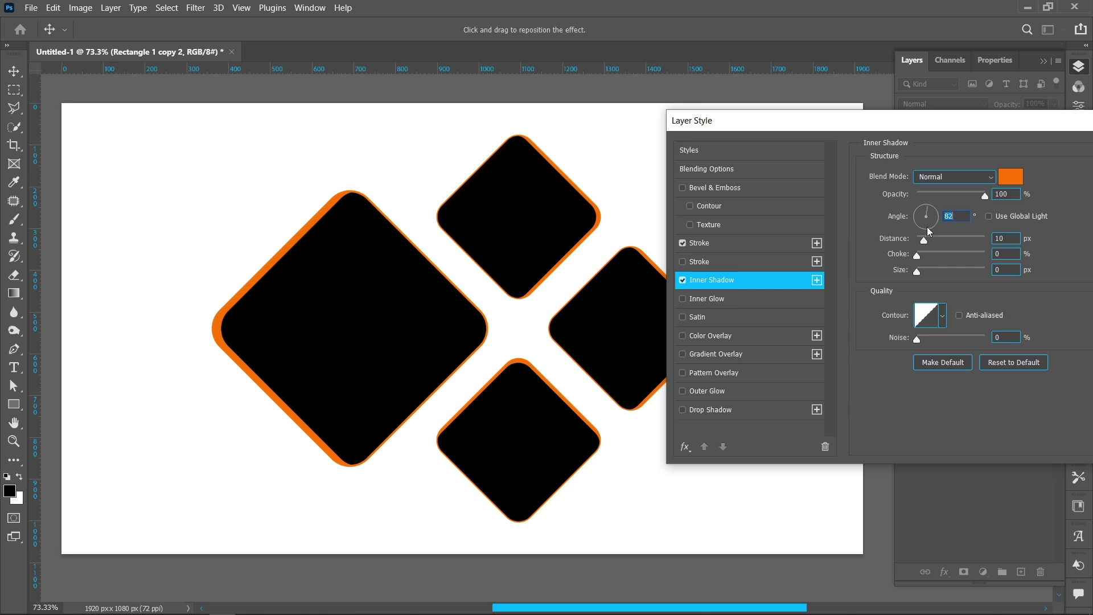
pyautogui.click(930, 231)
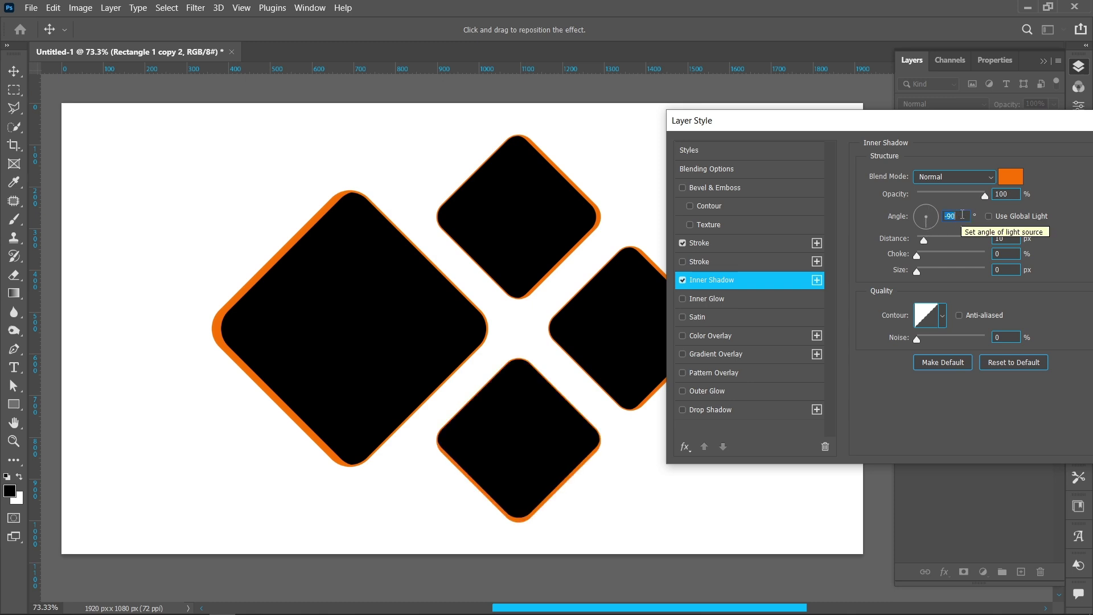
pyautogui.moveTo(975, 126); pyautogui.dragTo(841, 126)
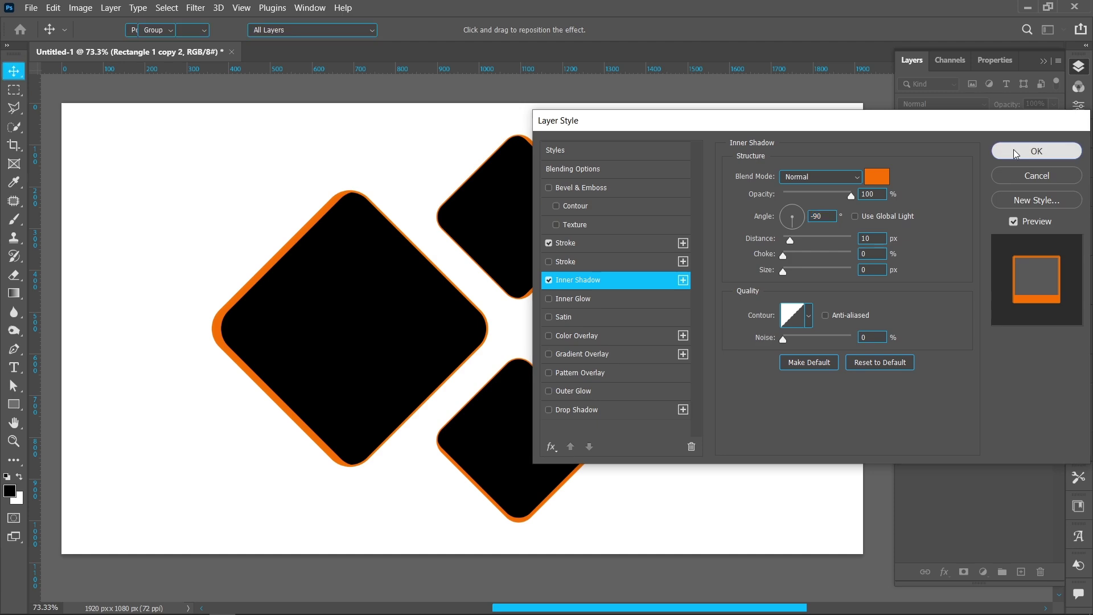
pyautogui.click(1013, 149)
# - Set the upper small diamond's Inner Shadow angle to 90°
pyautogui.doubleClick(987, 309)
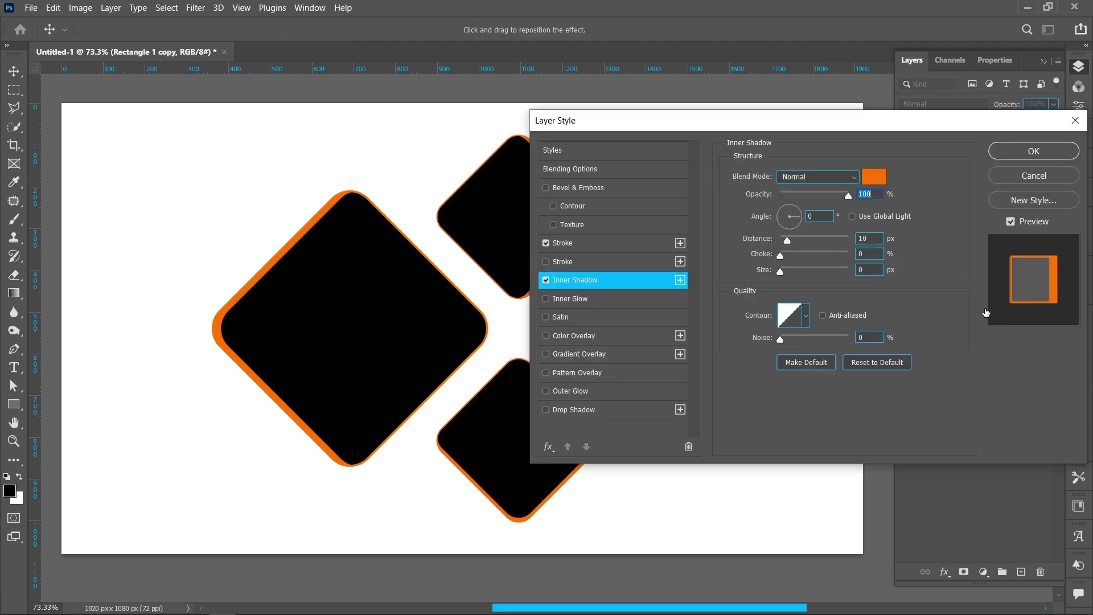
pyautogui.moveTo(795, 215); pyautogui.dragTo(790, 214)
pyautogui.write('90')
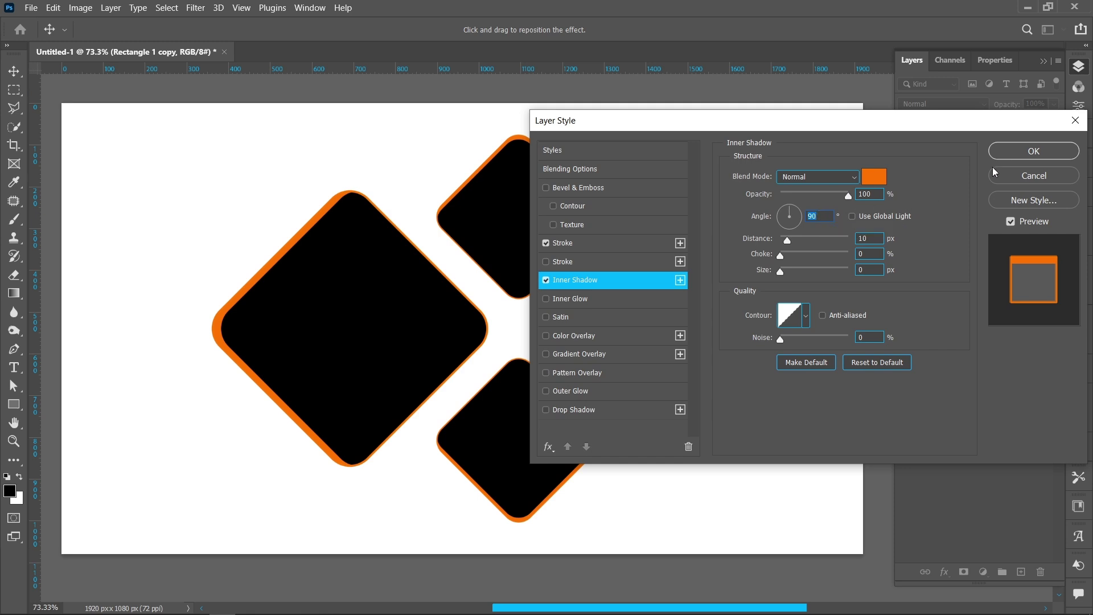
pyautogui.click(1009, 153)
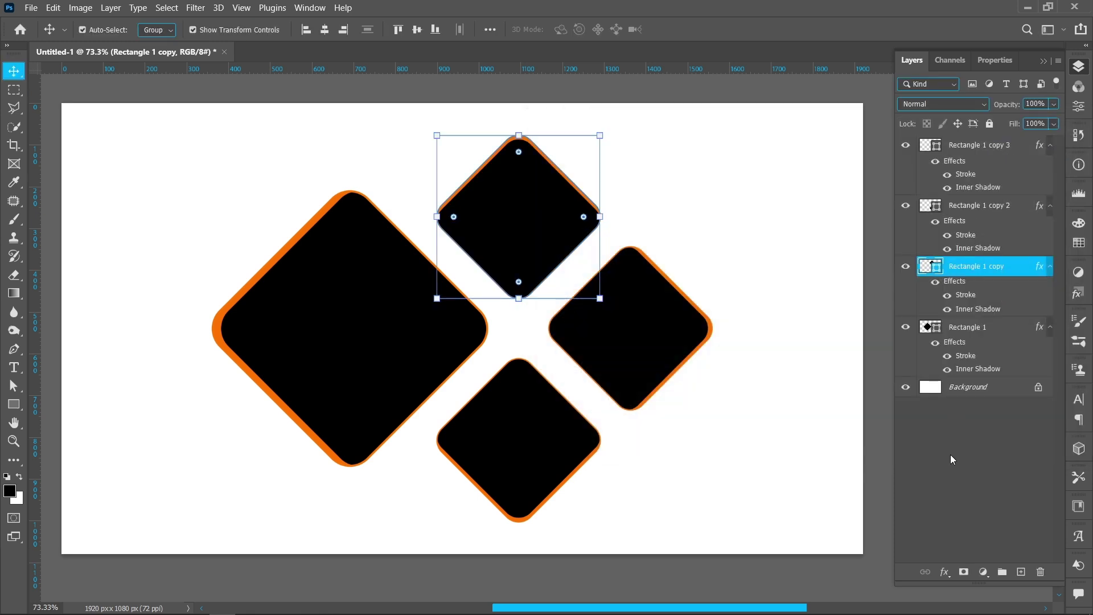
# - Collapse the effects lists of all four diamond layers and deselect the layers
pyautogui.click(1050, 327)
pyautogui.click(1048, 268)
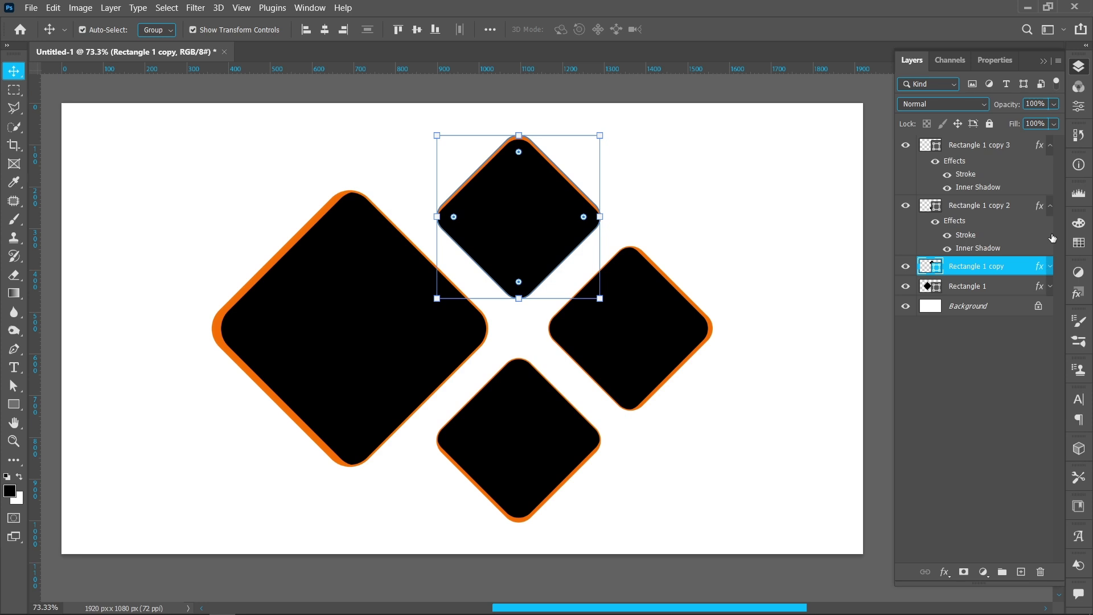
pyautogui.click(1050, 205)
pyautogui.click(1051, 142)
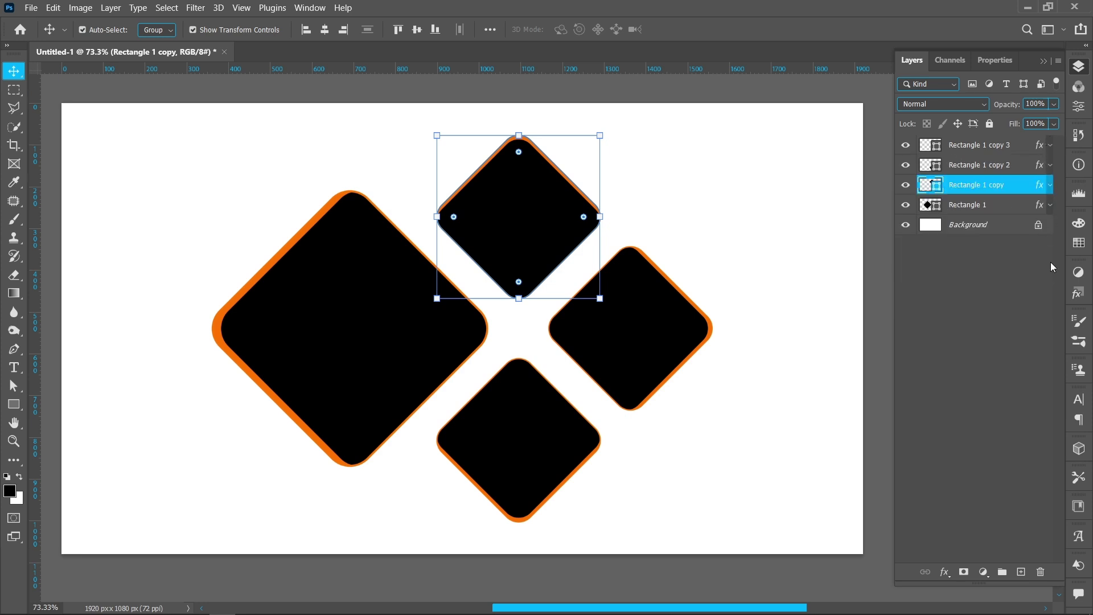
pyautogui.click(1051, 279)
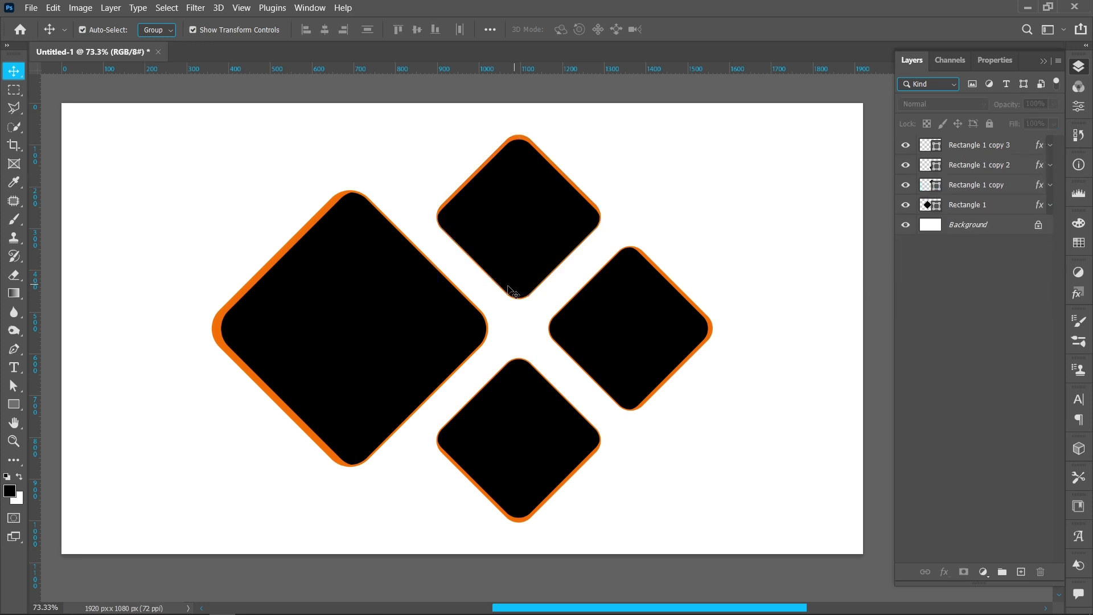
# - Place the man-engaged-household-task image as an embedded layer directly above the large diamond
pyautogui.click(399, 307)
pyautogui.click(25, 9)
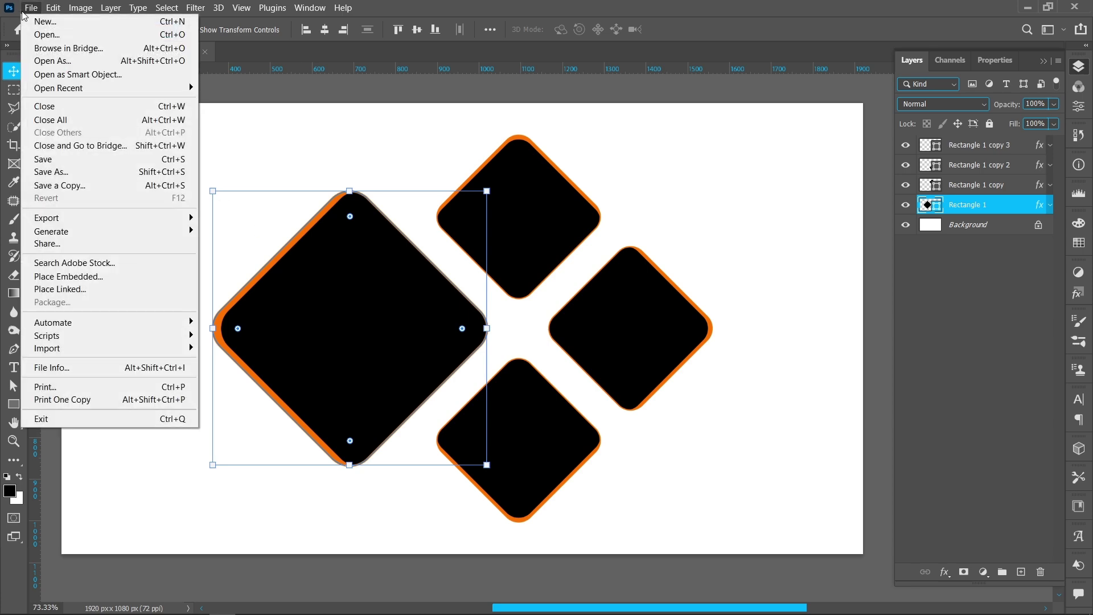
pyautogui.click(108, 276)
pyautogui.click(181, 345)
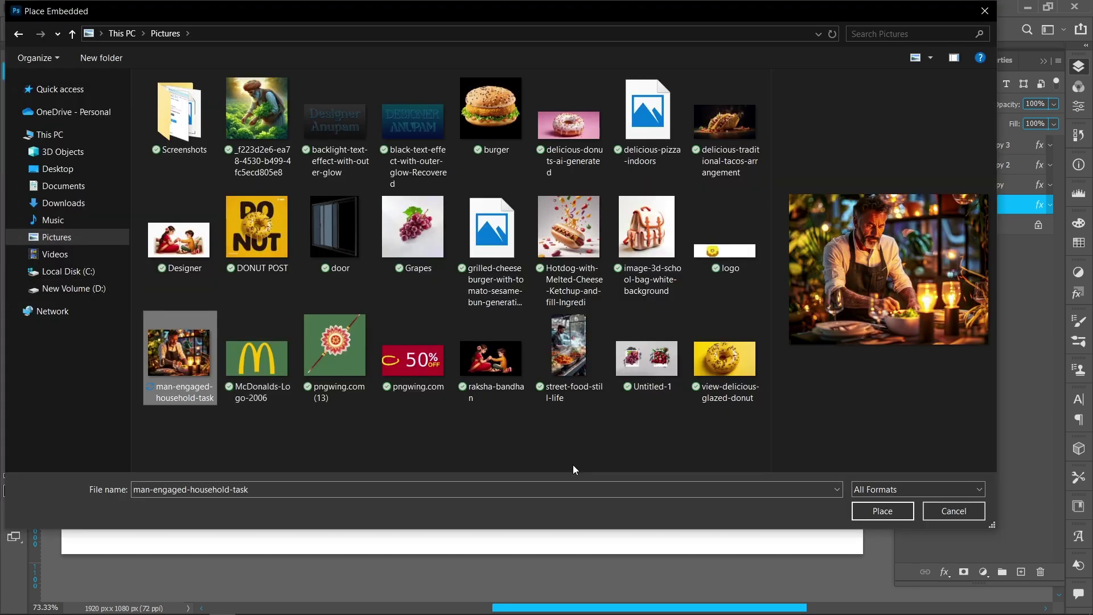
pyautogui.click(863, 507)
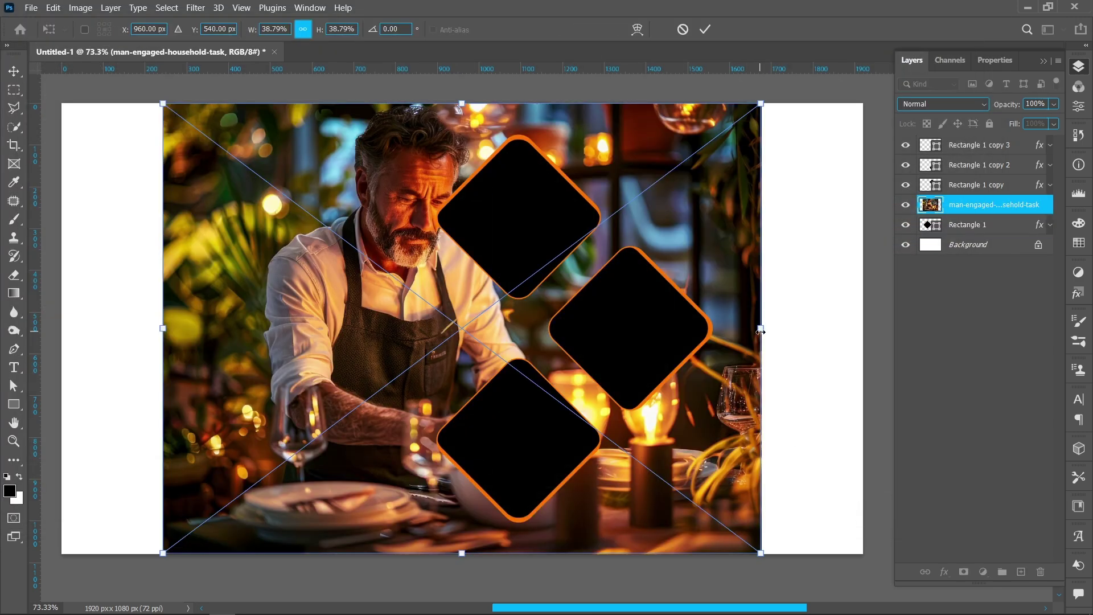
# - Scale the placed man image down to the large diamond's height and position it over that diamond
pyautogui.moveTo(760, 332); pyautogui.dragTo(486, 348)
pyautogui.moveTo(335, 349); pyautogui.dragTo(394, 351)
pyautogui.moveTo(374, 208); pyautogui.dragTo(377, 191)
pyautogui.moveTo(373, 450); pyautogui.dragTo(348, 437)
pyautogui.click(705, 29)
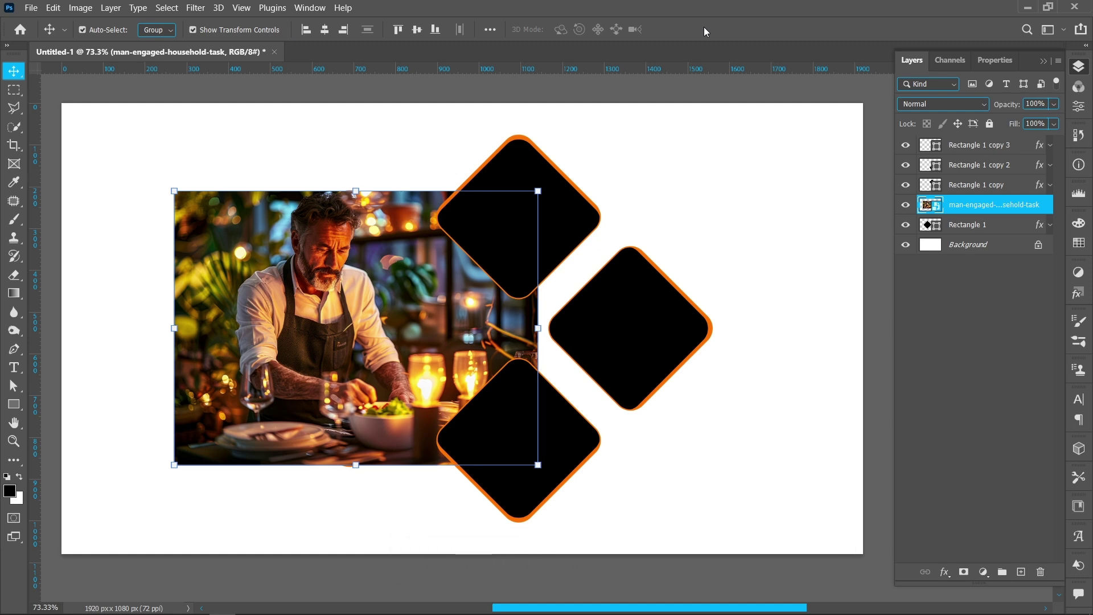
# - Clip the man image to the large diamond with a clipping mask and shift it slightly right within the shape
pyautogui.rightClick(982, 205)
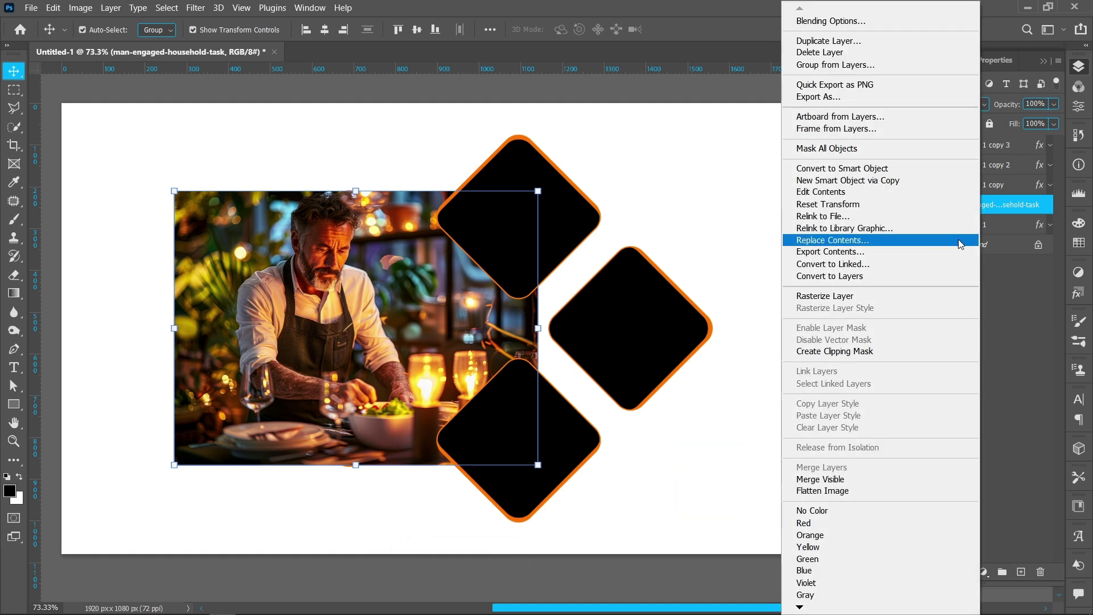
pyautogui.click(891, 355)
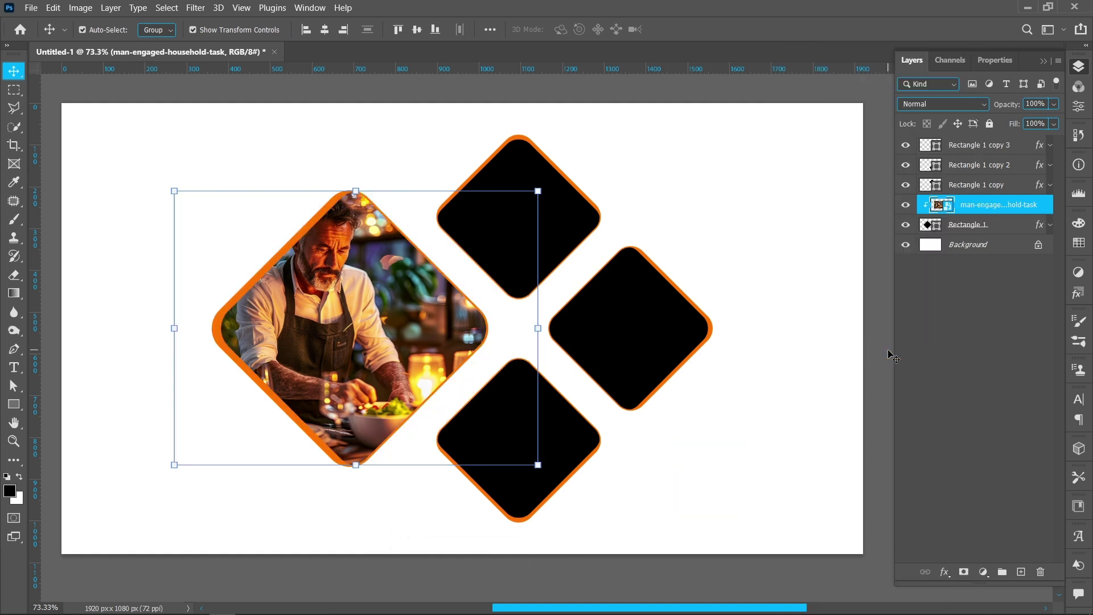
pyautogui.moveTo(400, 353); pyautogui.dragTo(417, 355)
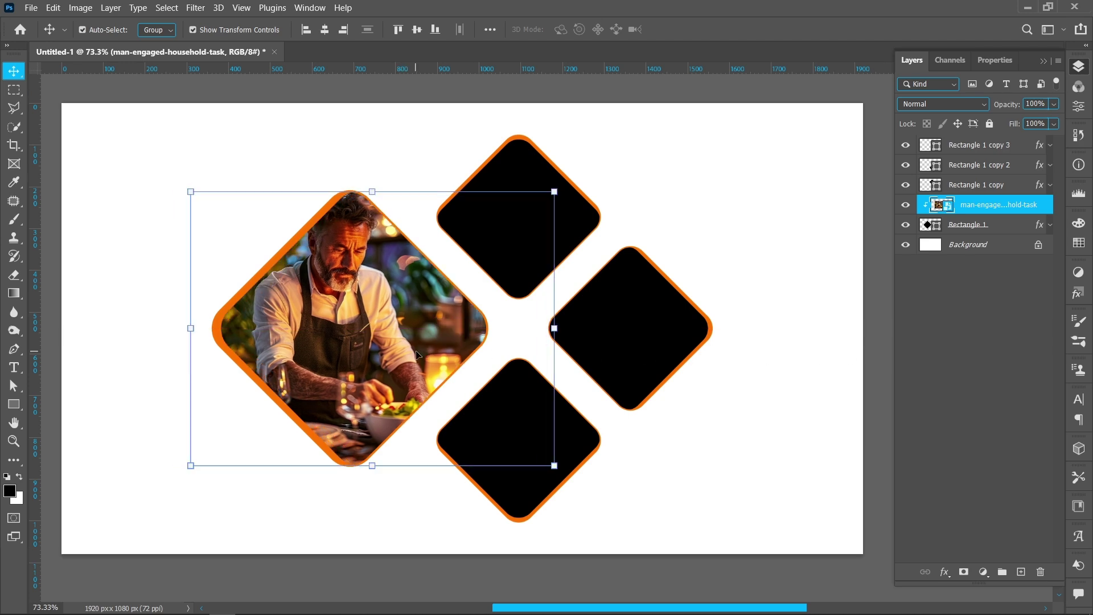
# - Place the delicious-pizza-indoors image as an embedded layer directly above the upper small diamond
pyautogui.click(537, 262)
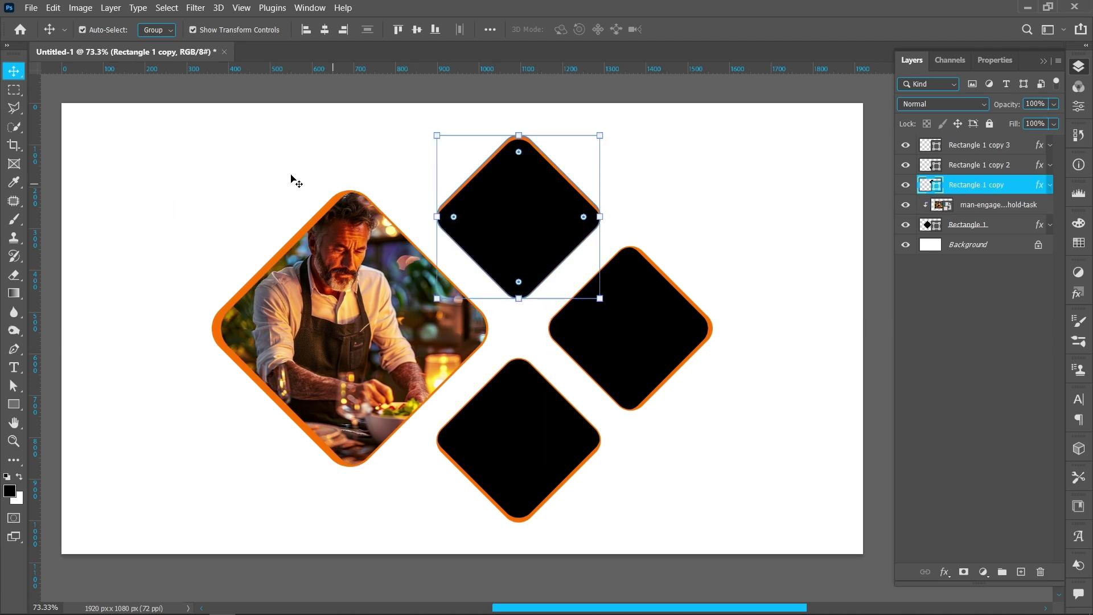
pyautogui.click(38, 13)
pyautogui.click(89, 279)
pyautogui.click(660, 130)
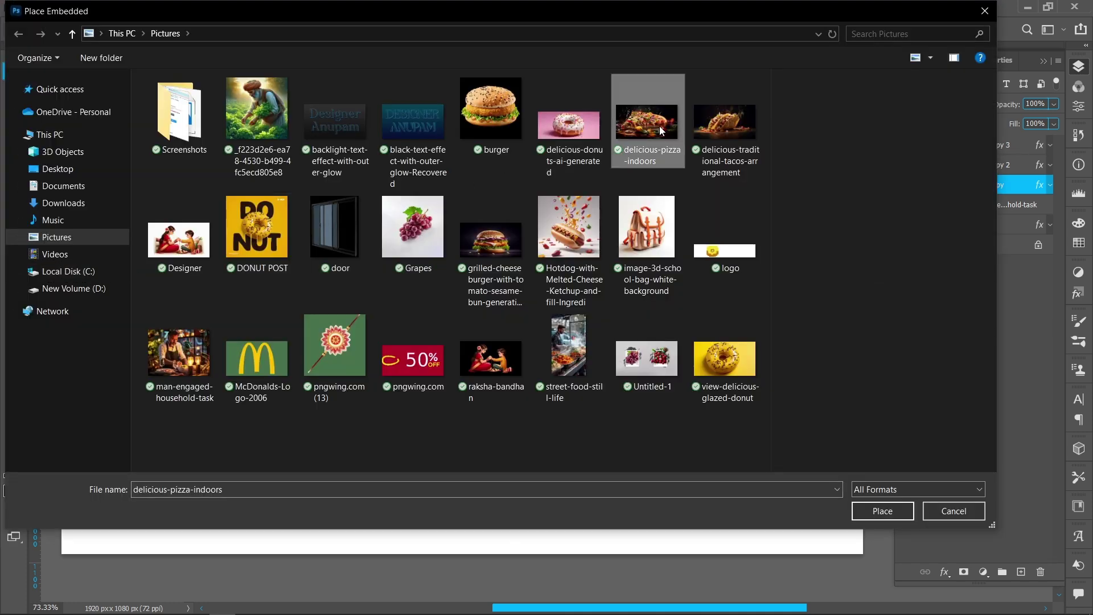
pyautogui.click(883, 511)
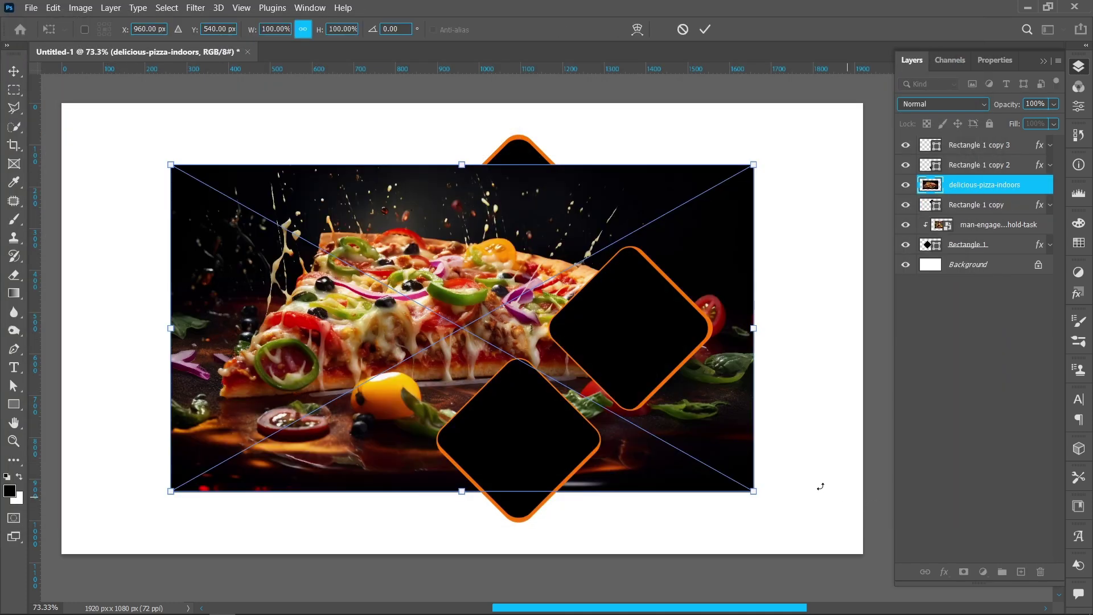
# - Scale the pizza image to about 28%, center it over the upper small diamond, and rasterize its layer
pyautogui.moveTo(758, 339); pyautogui.dragTo(375, 333)
pyautogui.moveTo(285, 341); pyautogui.dragTo(552, 231)
pyautogui.moveTo(638, 216); pyautogui.dragTo(602, 216)
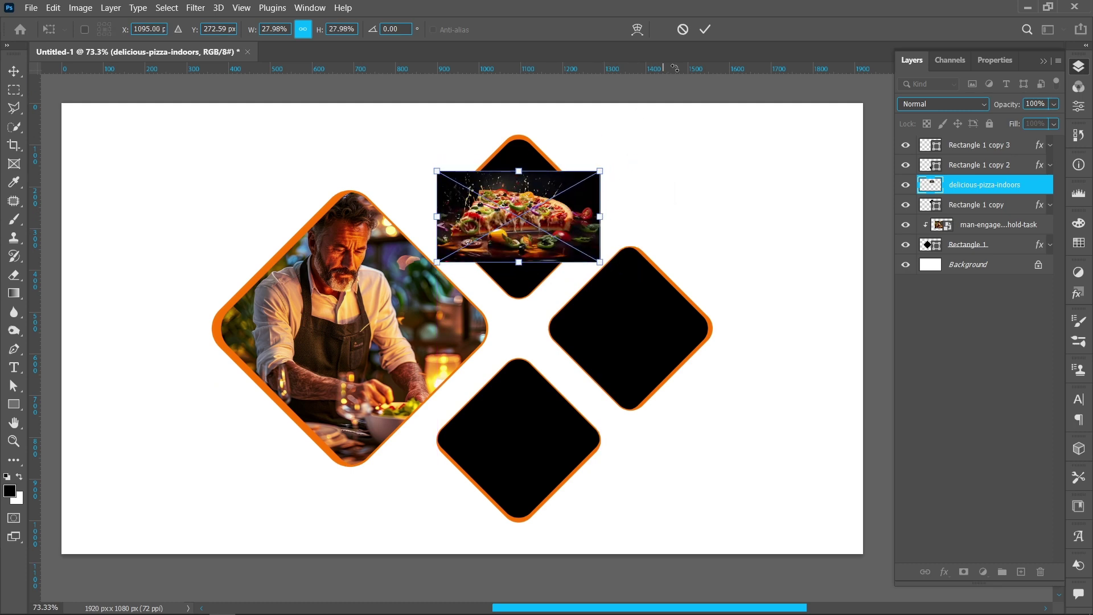
pyautogui.click(701, 30)
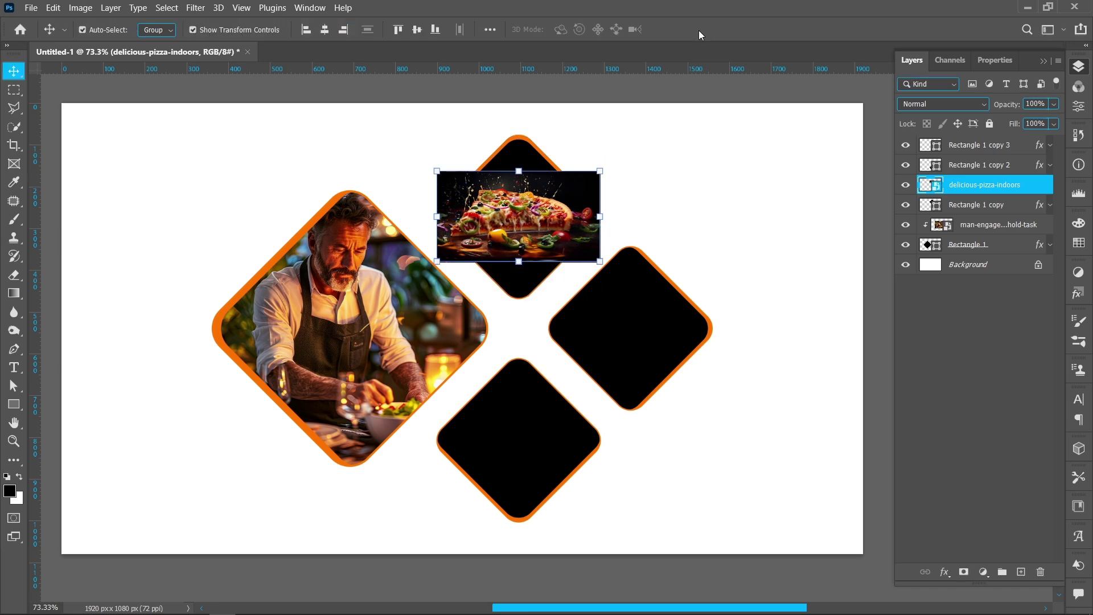
pyautogui.rightClick(994, 197)
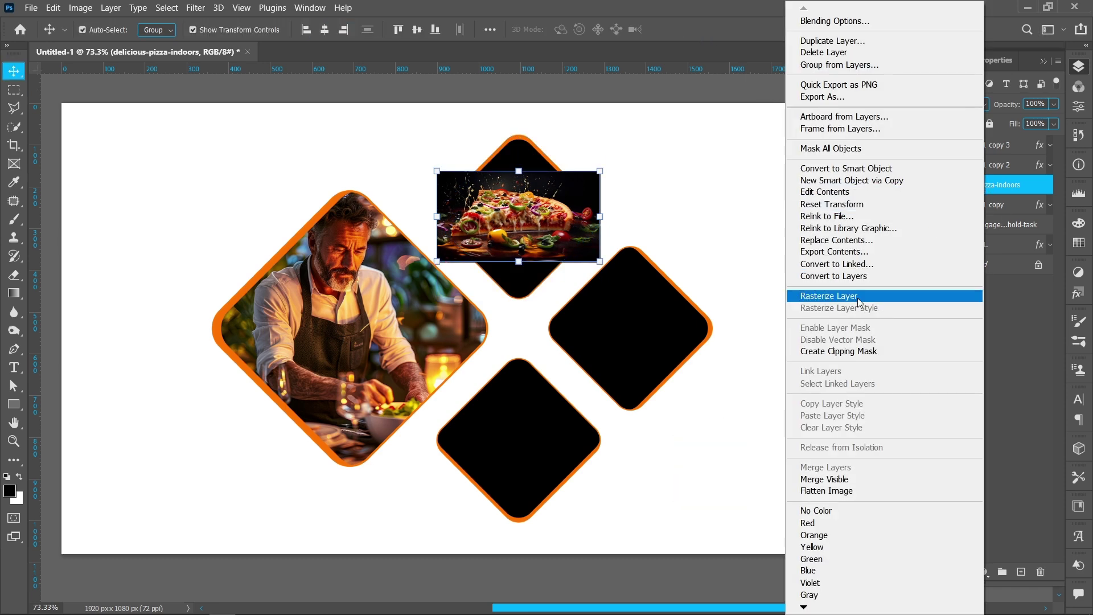
pyautogui.click(883, 296)
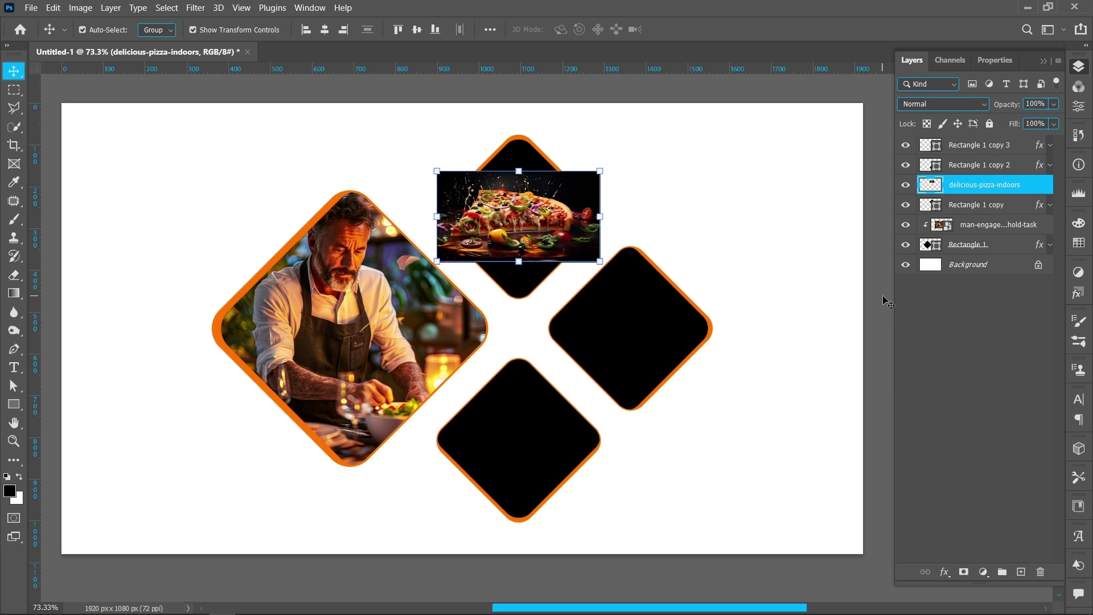
# - Select rectangular areas overlapping the pizza image's upper and lower edges and fill them with Content-Aware to extend the image over the diamond
pyautogui.click(12, 89)
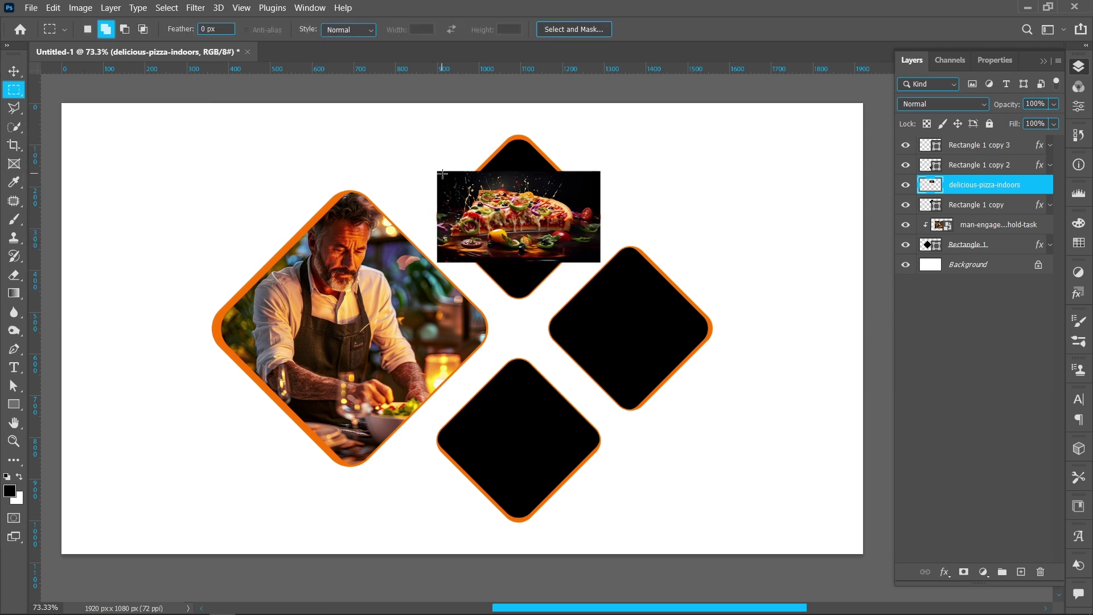
pyautogui.moveTo(443, 173); pyautogui.dragTo(598, 131)
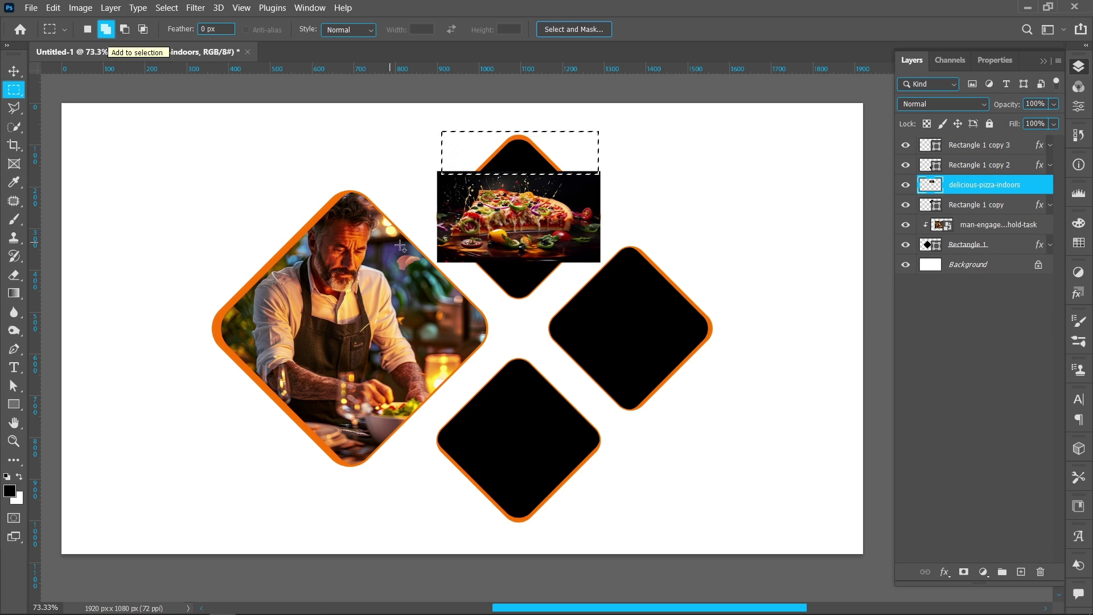
pyautogui.moveTo(465, 262); pyautogui.dragTo(596, 306)
pyautogui.rightClick(514, 279)
pyautogui.click(556, 449)
pyautogui.click(302, 175)
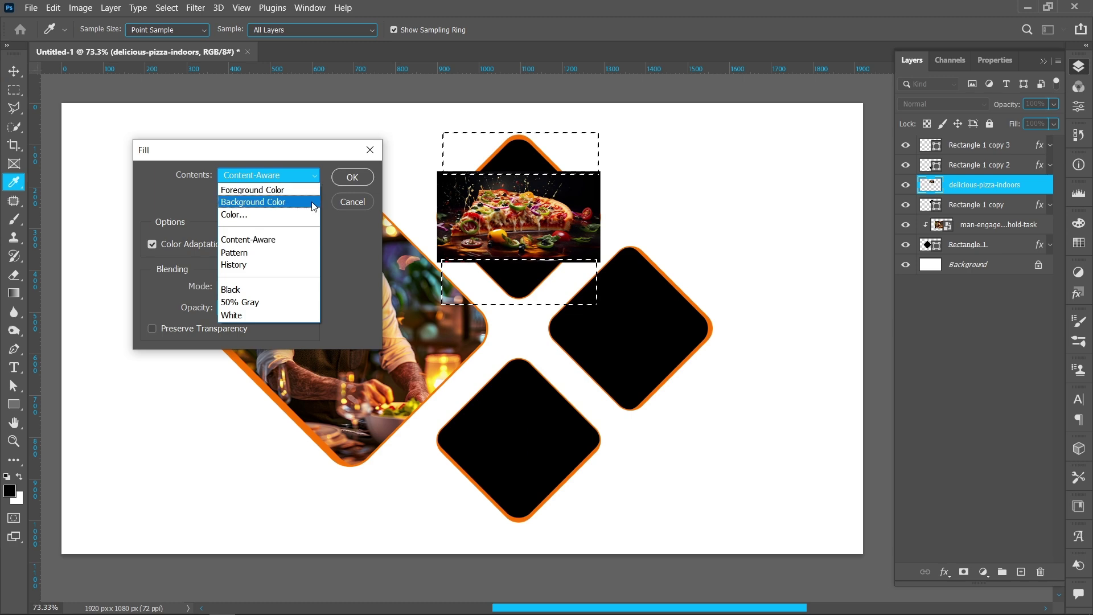
pyautogui.click(310, 238)
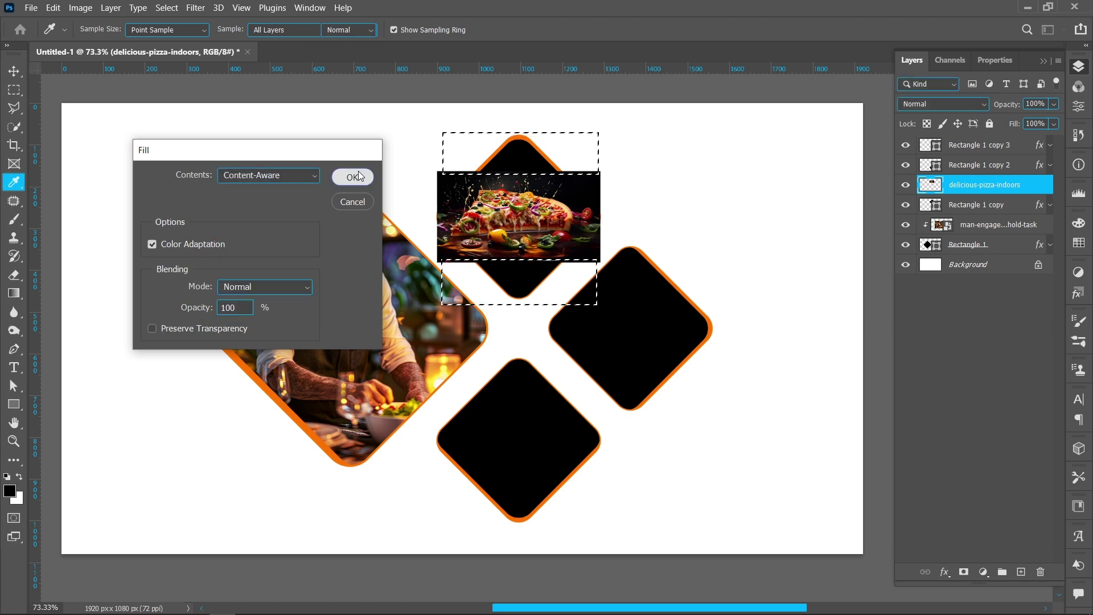
pyautogui.click(354, 176)
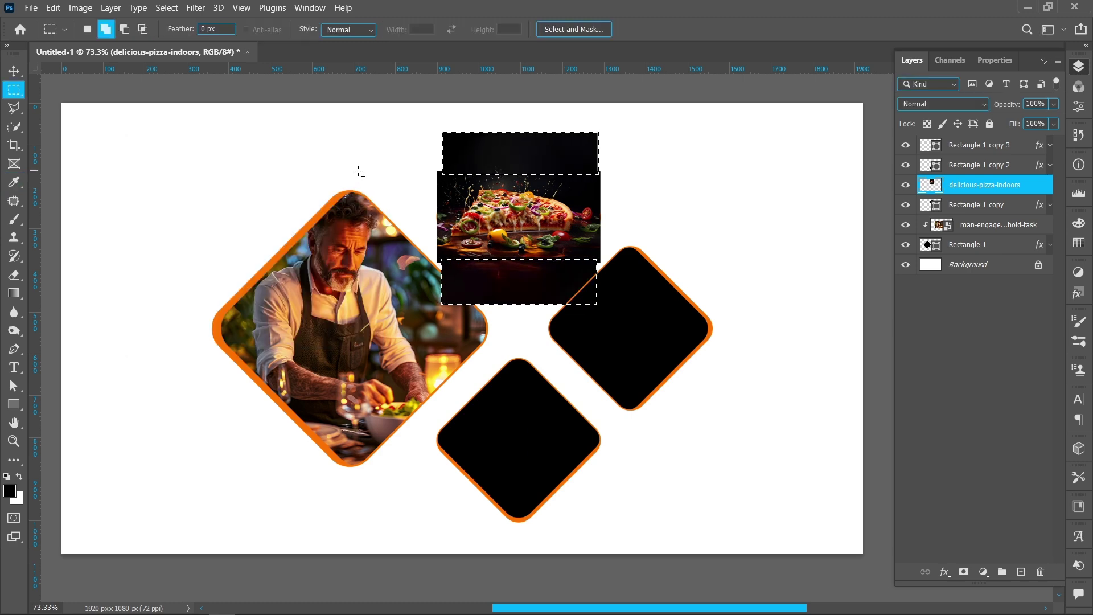
# - Deselect the filled areas and clip the pizza image to the upper small diamond with a clipping mask
pyautogui.click(169, 11)
pyautogui.click(172, 34)
pyautogui.click(13, 73)
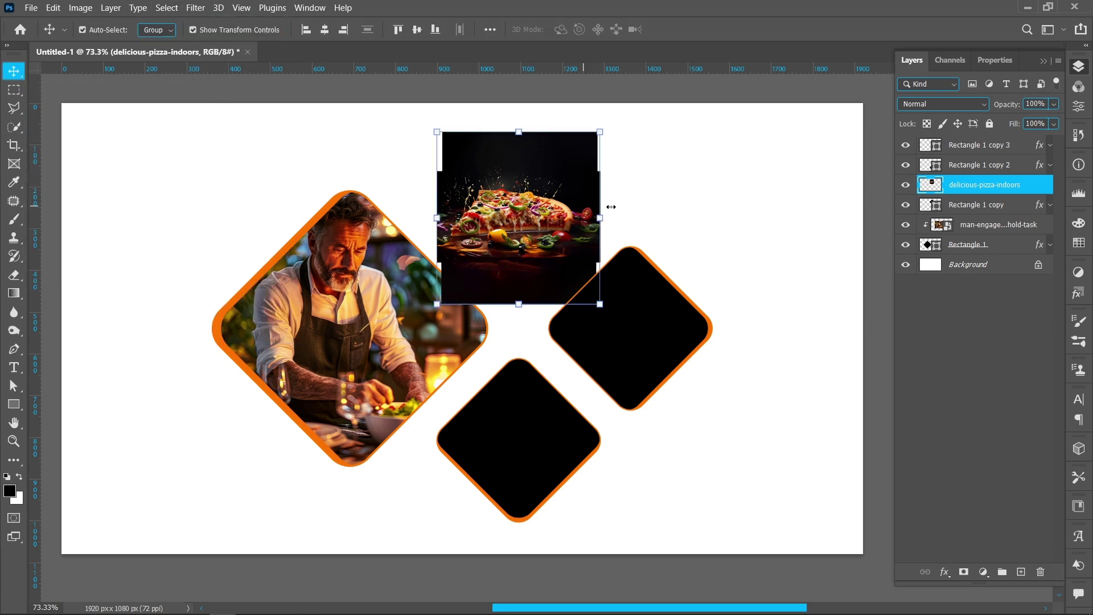
pyautogui.rightClick(998, 186)
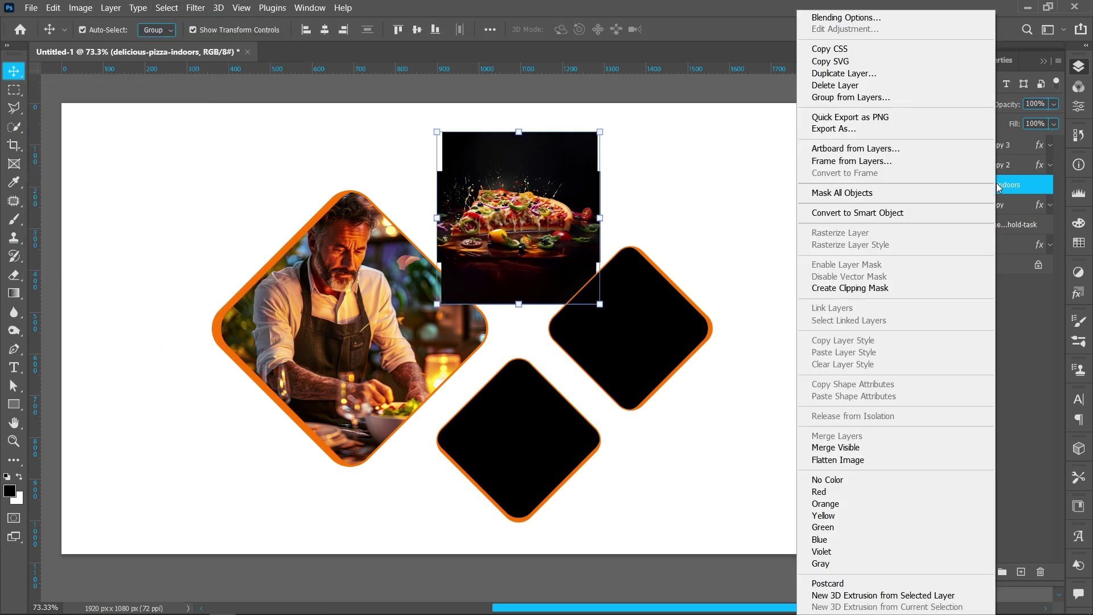
pyautogui.click(882, 291)
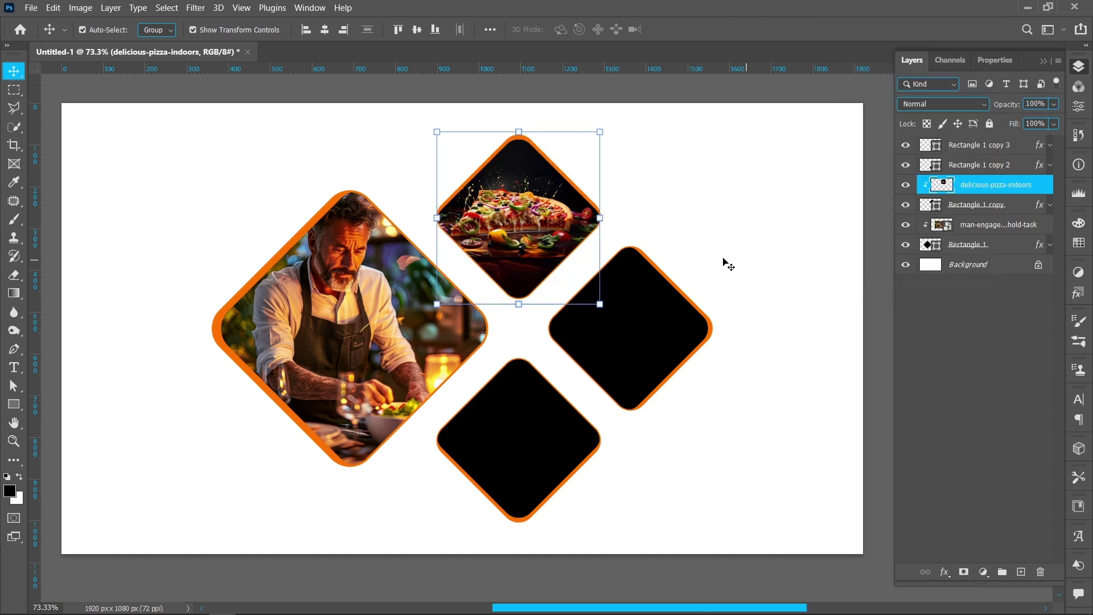
# - Enlarge the clipped pizza image to about 110% and nudge it slightly upward within the upper small diamond
pyautogui.moveTo(599, 219); pyautogui.dragTo(615, 219)
pyautogui.press('Up')
pyautogui.press('Up')
pyautogui.press('Up')
pyautogui.press('Up')
pyautogui.press('Up')
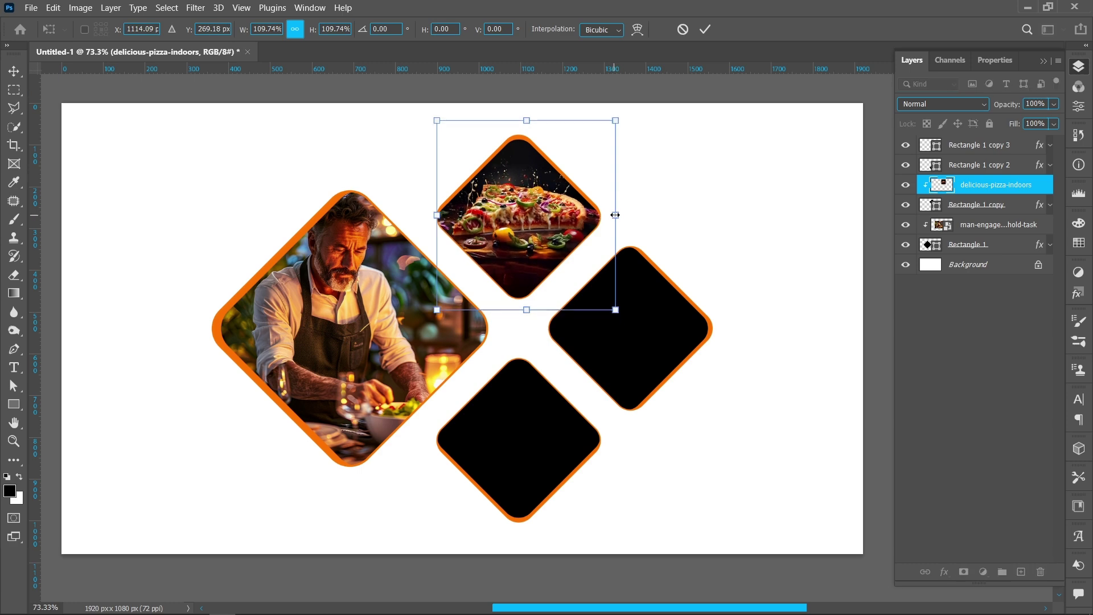
pyautogui.click(707, 28)
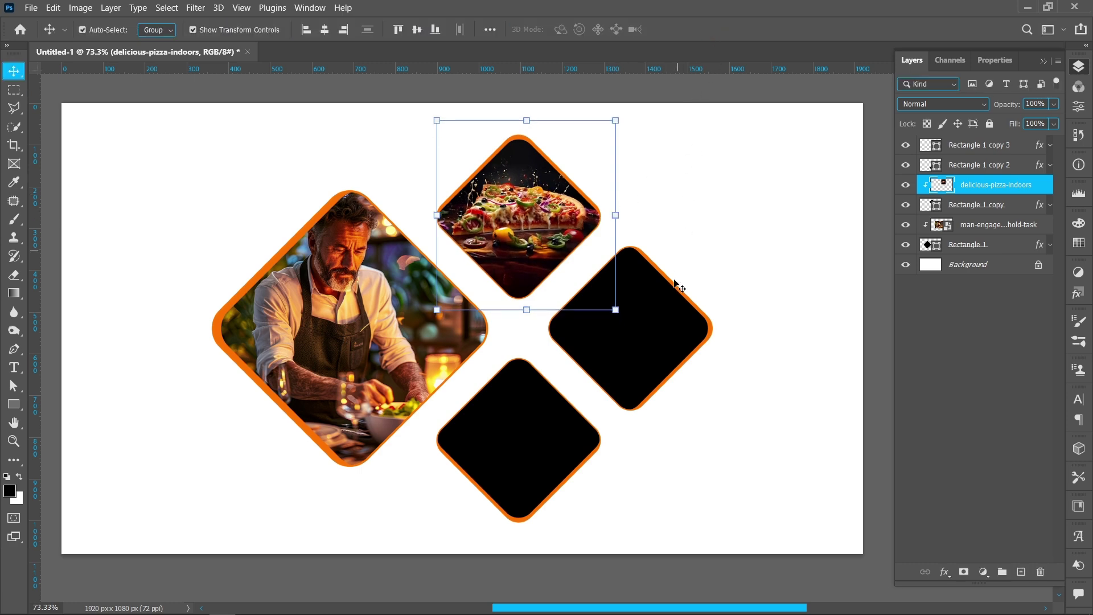
# - Place the grilled-cheeseburger-with-tomato-sesame-bun-generative-ai image as an embedded layer directly above the right small diamond
pyautogui.click(675, 316)
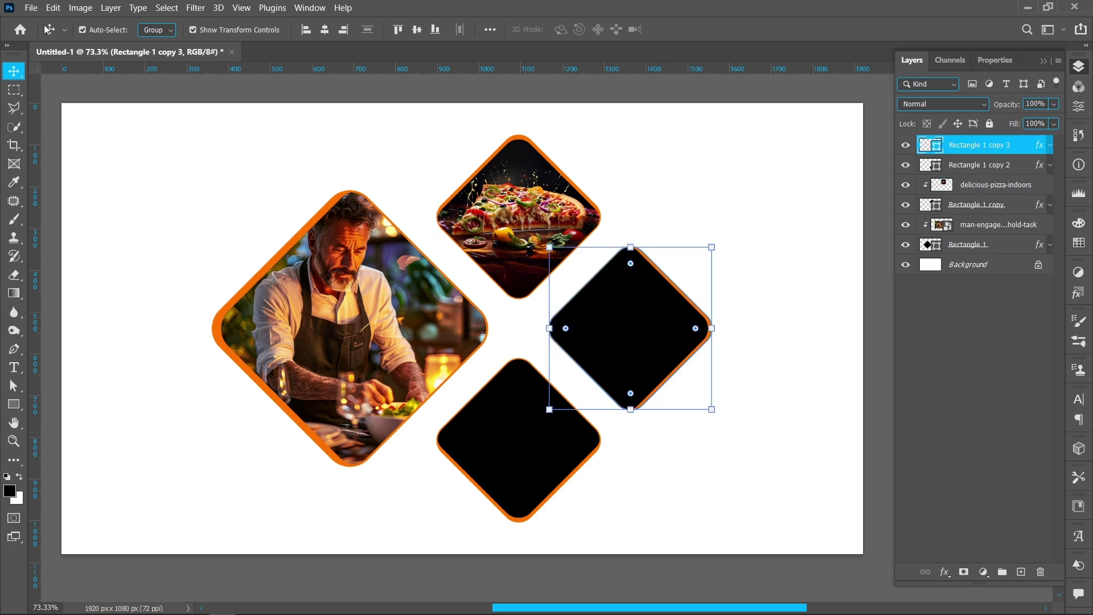
pyautogui.click(30, 7)
pyautogui.click(55, 276)
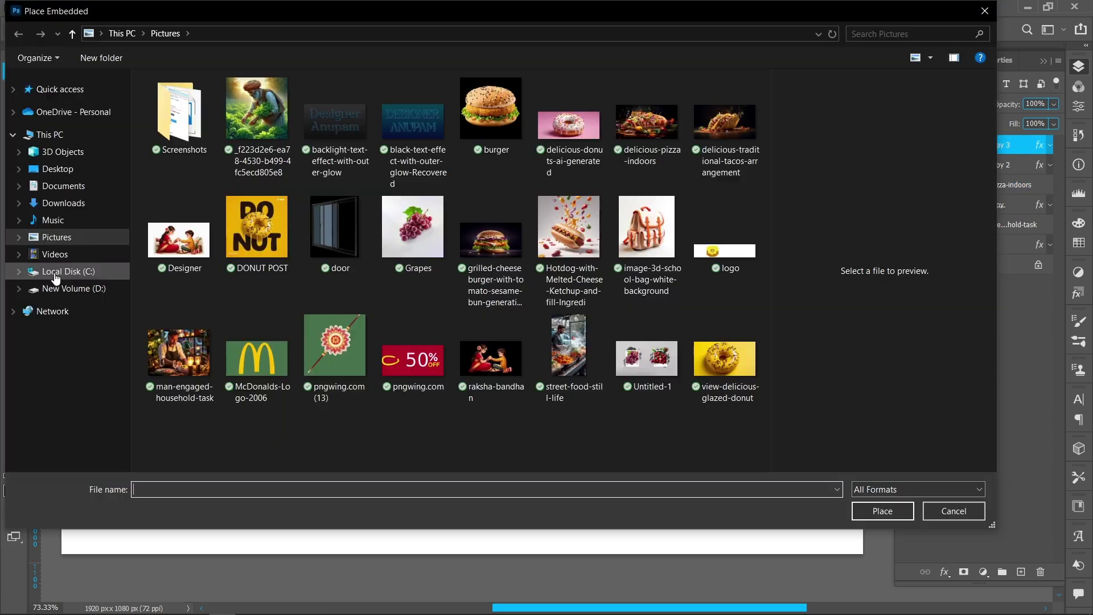
pyautogui.click(506, 243)
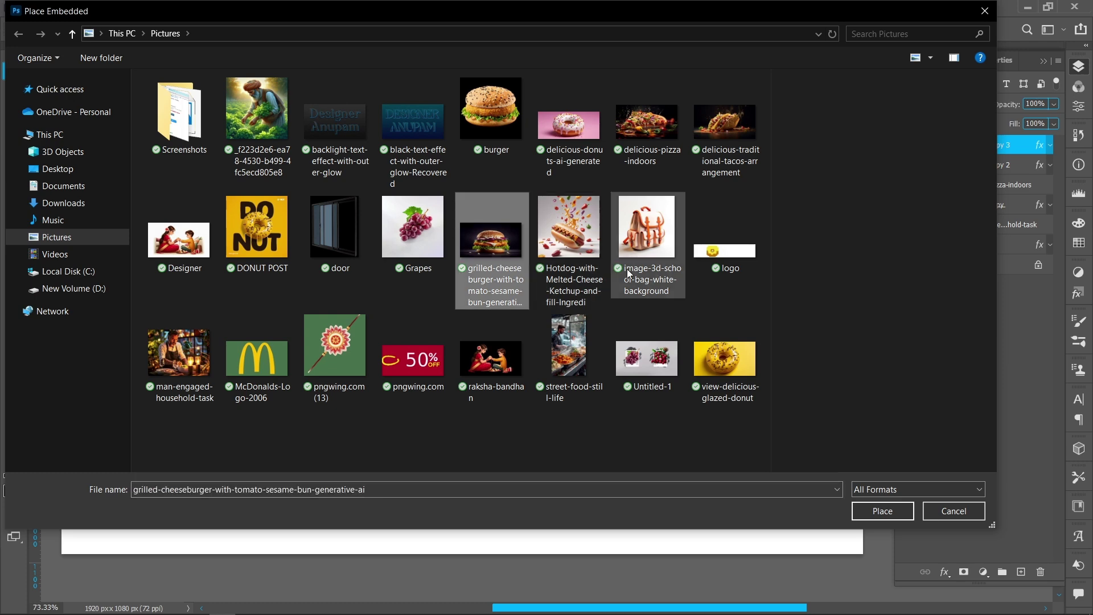
pyautogui.click(860, 511)
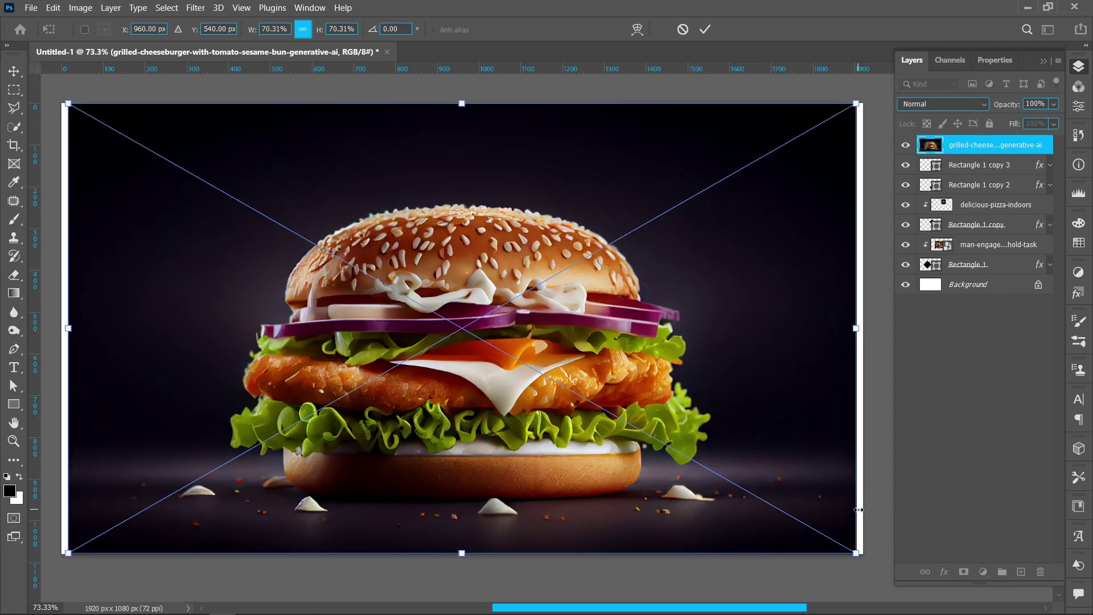
# - Scale the burger image to about 14.5%, center it over the right small diamond, and rasterize its layer
pyautogui.moveTo(855, 324); pyautogui.dragTo(671, 324)
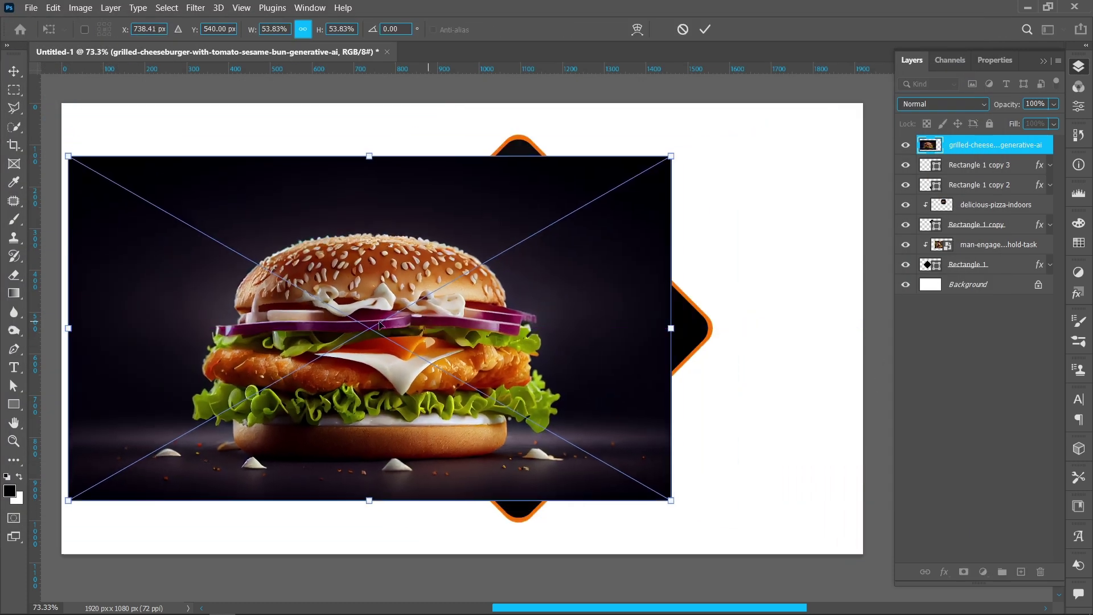
pyautogui.moveTo(82, 326); pyautogui.dragTo(552, 327)
pyautogui.moveTo(679, 323); pyautogui.dragTo(720, 324)
pyautogui.moveTo(534, 329); pyautogui.dragTo(544, 328)
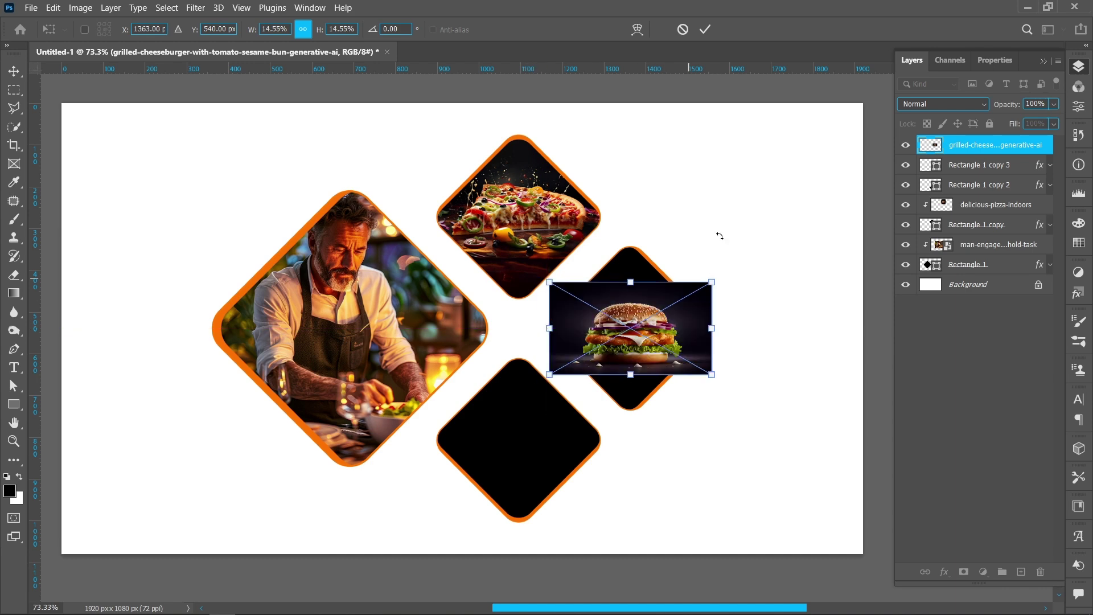
pyautogui.click(706, 29)
pyautogui.rightClick(955, 150)
pyautogui.click(872, 295)
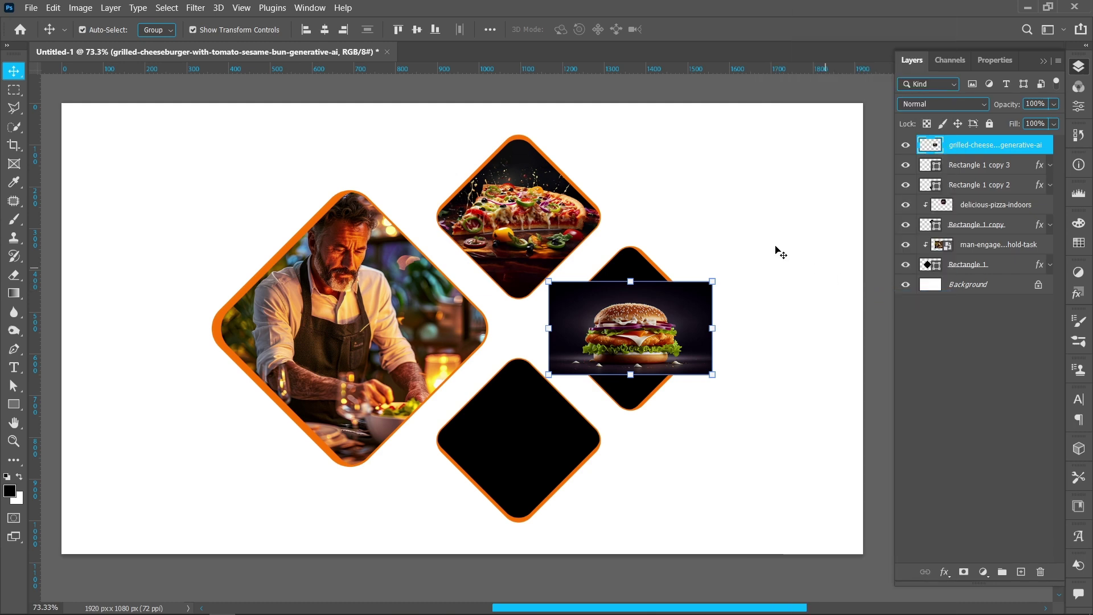
# - Select rectangular areas overlapping the burger image's upper and lower edges and fill them with Content-Aware at 100% opacity
pyautogui.click(14, 91)
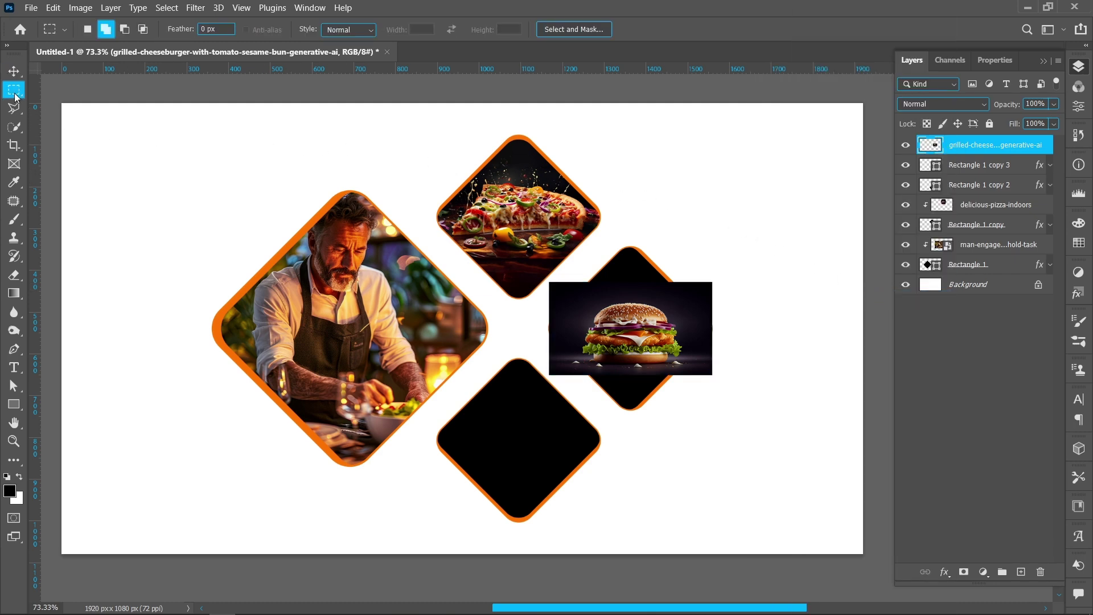
pyautogui.click(106, 30)
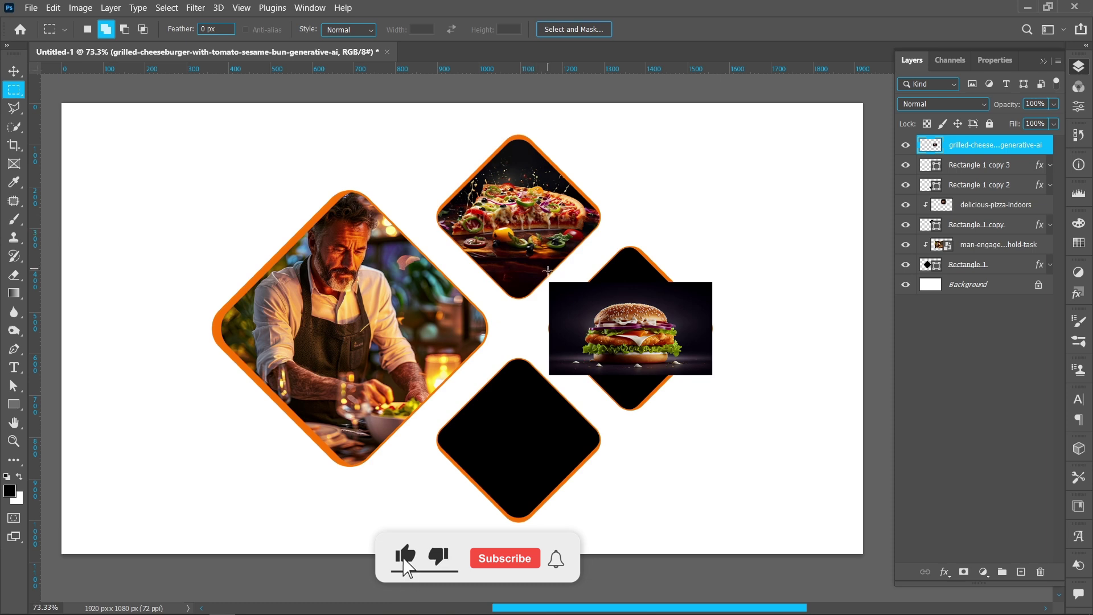
pyautogui.moveTo(555, 293); pyautogui.dragTo(709, 244)
pyautogui.moveTo(554, 373); pyautogui.dragTo(707, 415)
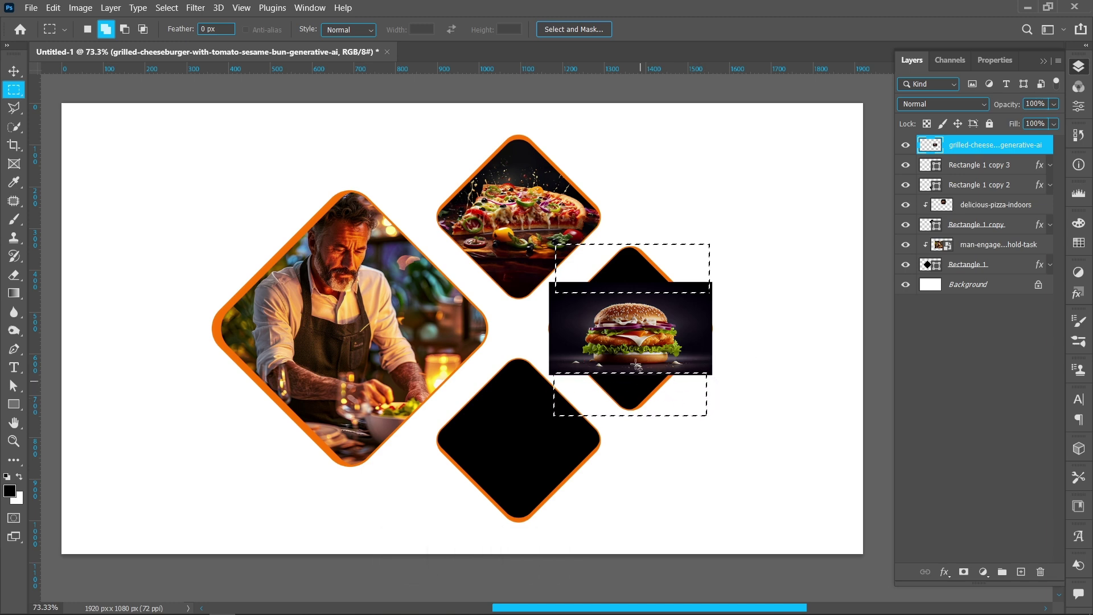
pyautogui.rightClick(619, 336)
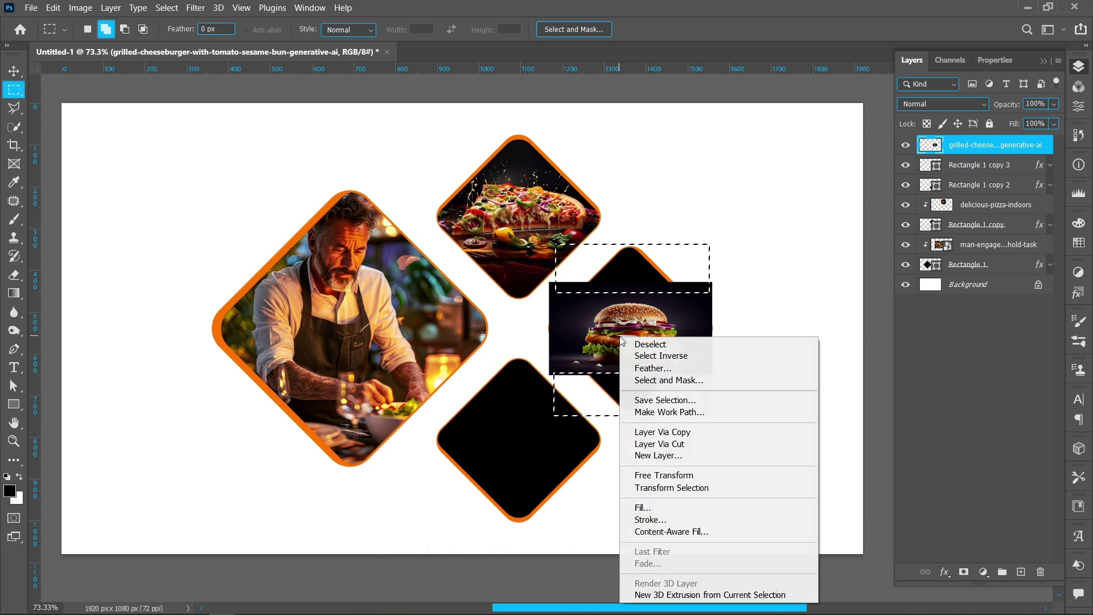
pyautogui.click(652, 506)
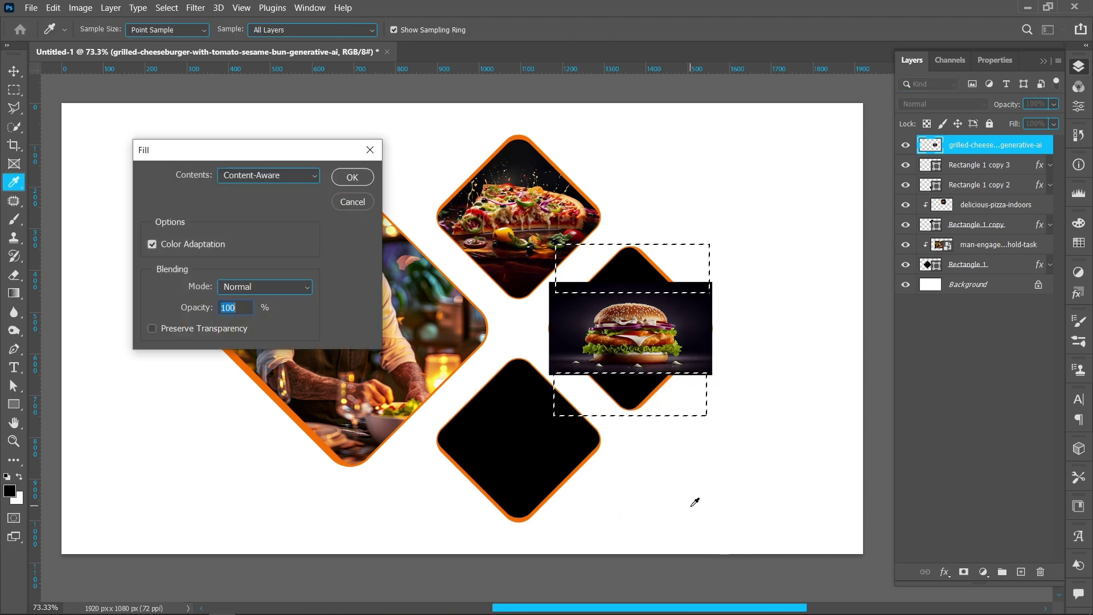
pyautogui.click(340, 177)
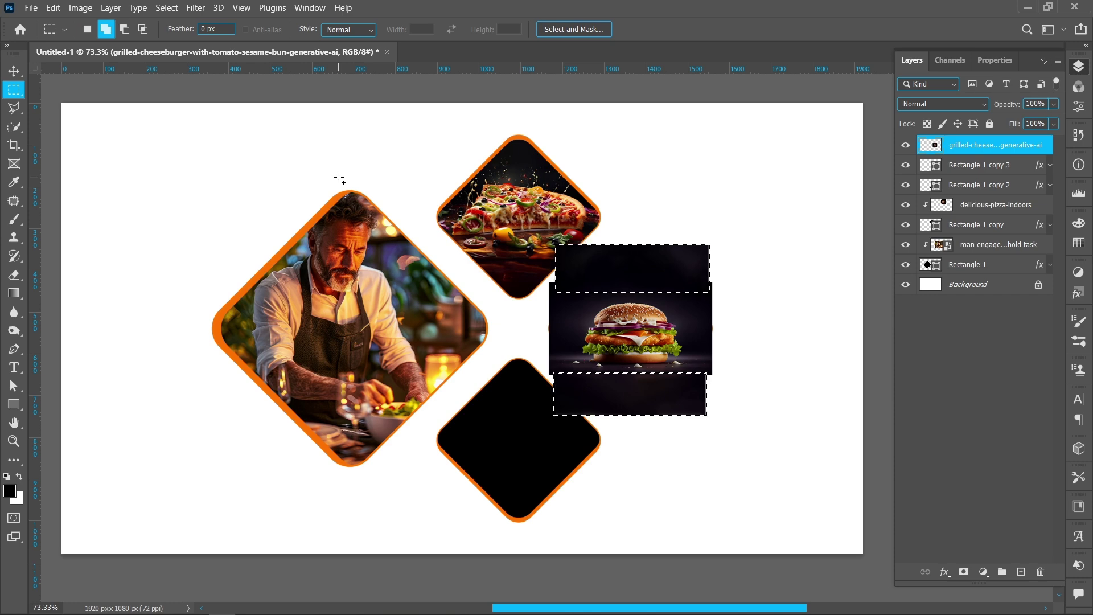
# - Deselect the filled areas and clip the burger image to the right small diamond with a clipping mask
pyautogui.click(166, 10)
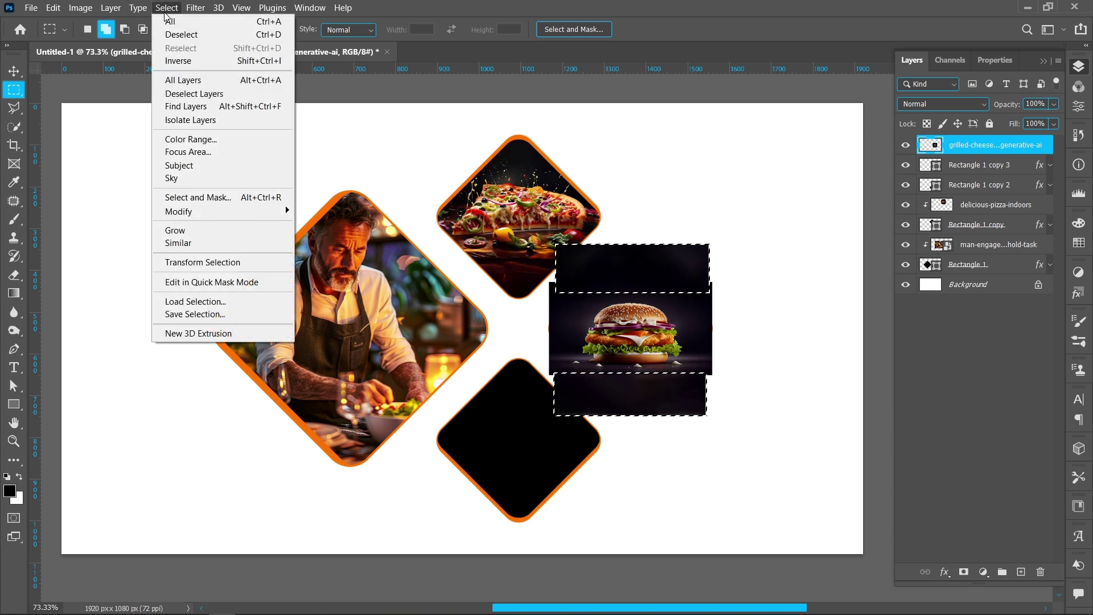
pyautogui.click(273, 36)
pyautogui.click(14, 71)
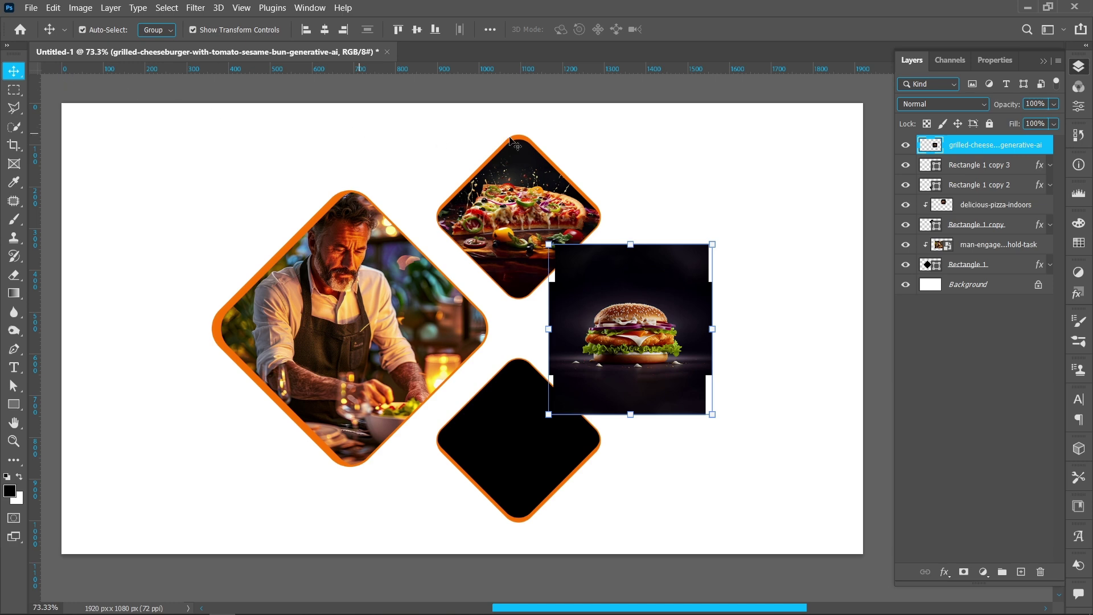
pyautogui.rightClick(994, 153)
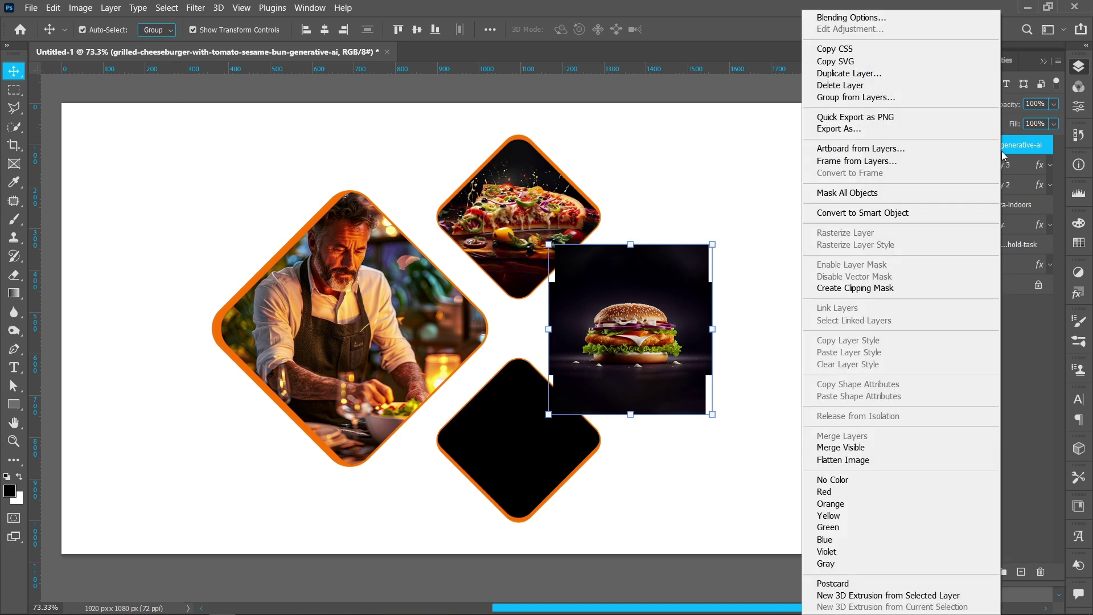
pyautogui.click(902, 288)
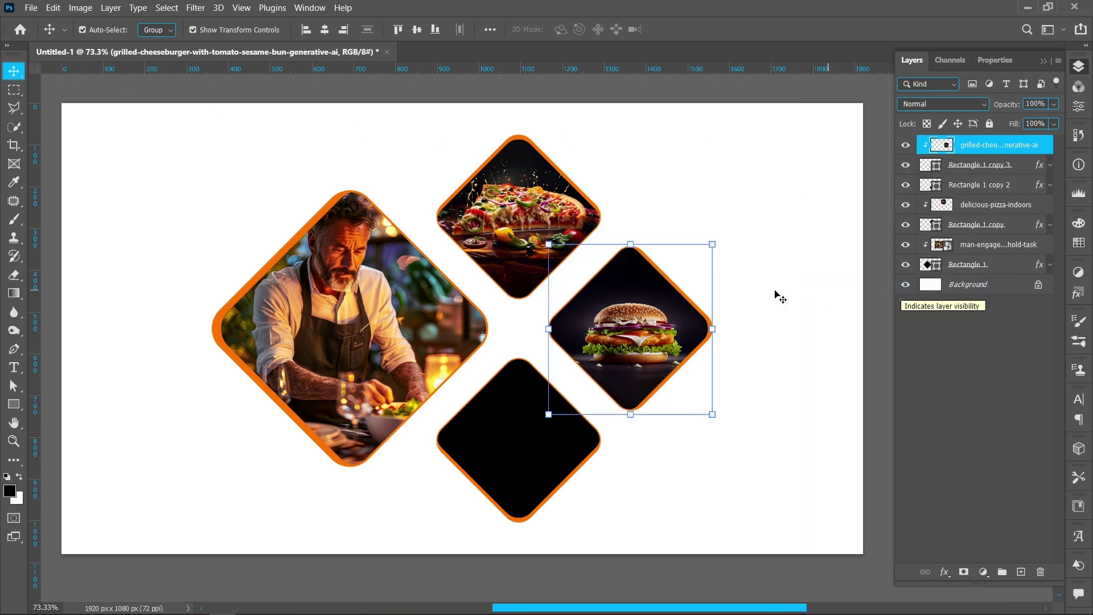
# - Place the delicious-traditional-tacos-arrangement image as an embedded layer directly above the lower small diamond
pyautogui.click(514, 406)
pyautogui.click(31, 5)
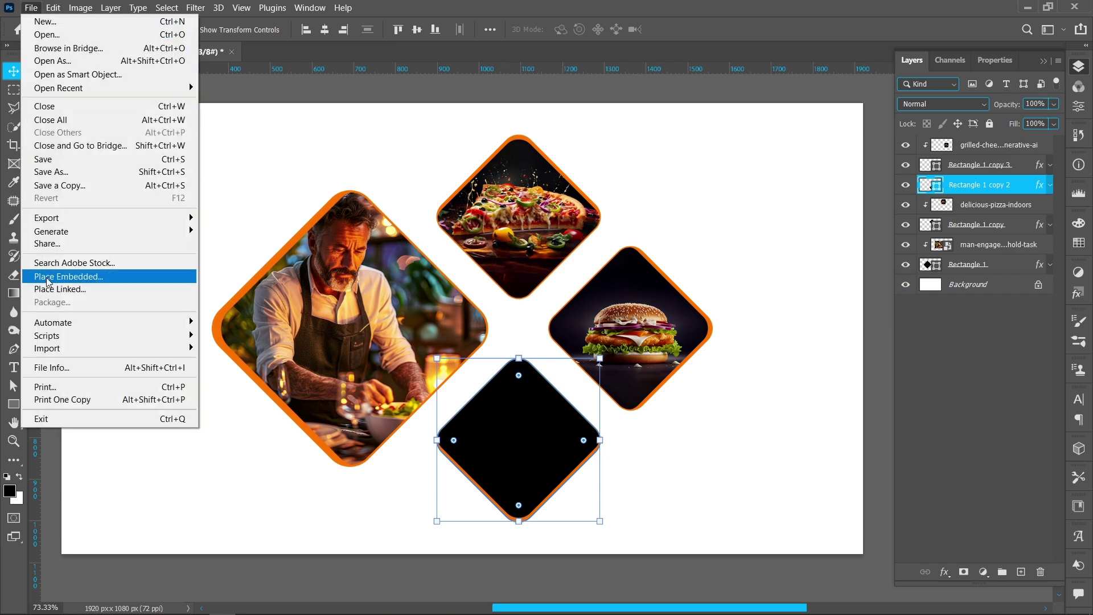
pyautogui.click(54, 276)
pyautogui.click(722, 122)
pyautogui.click(862, 506)
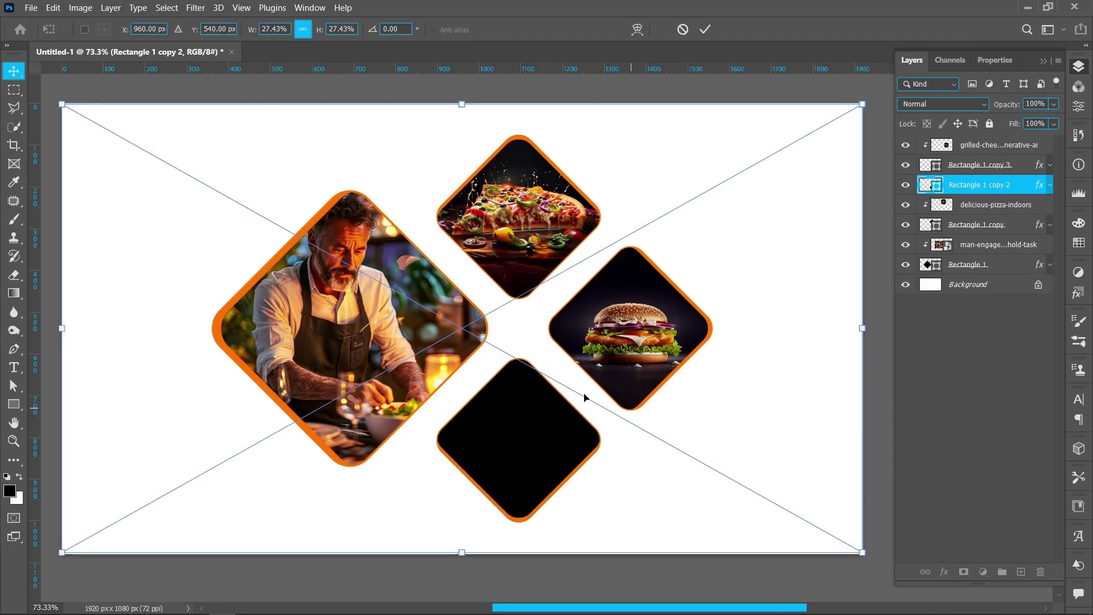
# - Scale the tacos image down to the lower small diamond's width, center it over that diamond, and rasterize its layer
pyautogui.moveTo(462, 103); pyautogui.dragTo(447, 361)
pyautogui.moveTo(462, 552); pyautogui.dragTo(482, 521)
pyautogui.moveTo(318, 440); pyautogui.dragTo(437, 444)
pyautogui.moveTo(607, 440); pyautogui.dragTo(578, 412)
pyautogui.click(705, 29)
pyautogui.rightClick(955, 185)
pyautogui.click(798, 299)
# - Select rectangular areas overlapping the tacos image's upper and lower edges and fill them with Content-Aware at 100% opacity
pyautogui.click(5, 91)
pyautogui.moveTo(453, 389)
pyautogui.mouseDown()
pyautogui.moveTo(592, 373)
pyautogui.moveTo(596, 351)
pyautogui.mouseUp()
pyautogui.moveTo(450, 468)
pyautogui.mouseDown()
pyautogui.moveTo(572, 495)
pyautogui.moveTo(594, 525)
pyautogui.mouseUp()
pyautogui.rightClick(537, 473)
pyautogui.click(568, 376)
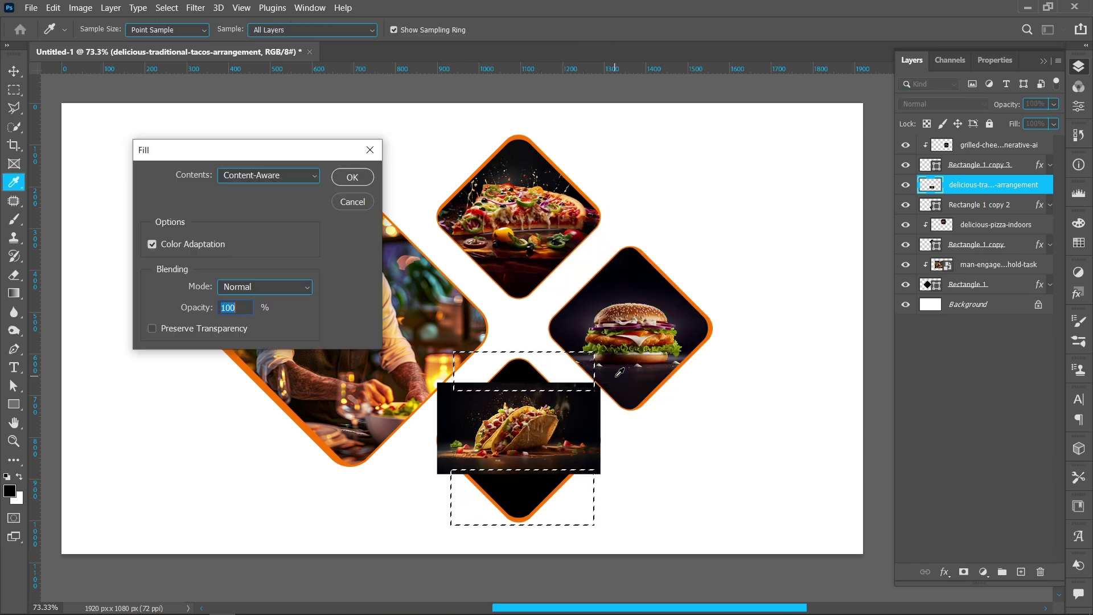
pyautogui.click(361, 176)
# - Deselect the filled areas and clip the tacos image to the lower small diamond with a clipping mask
pyautogui.click(167, 8)
pyautogui.click(170, 33)
pyautogui.click(6, 70)
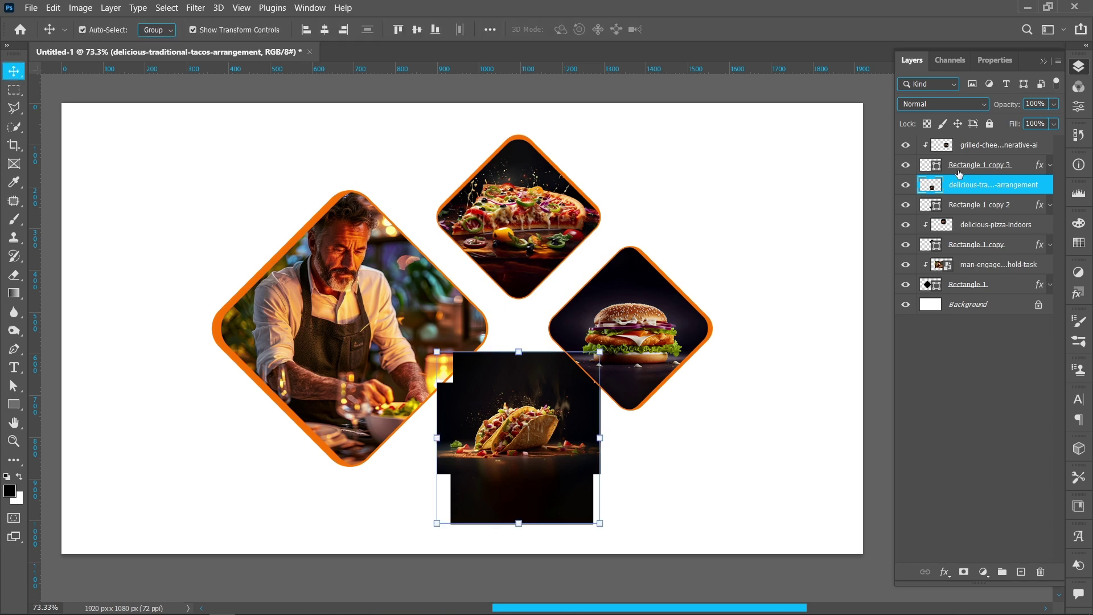
pyautogui.rightClick(968, 186)
pyautogui.click(856, 289)
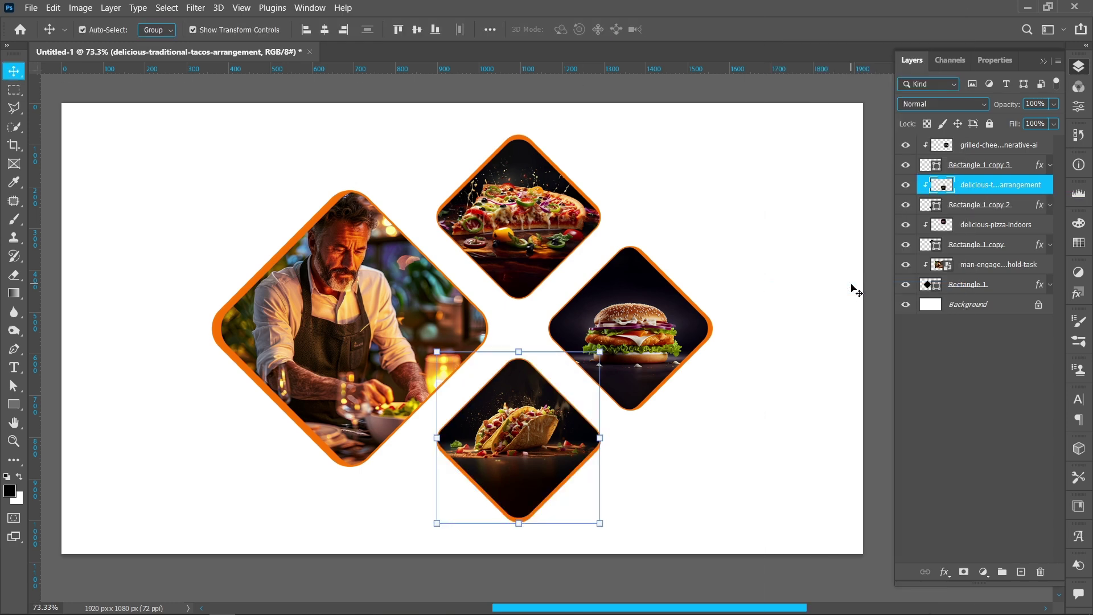
# - Enlarge the clipped tacos image slightly and adjust its position within the lower small diamond
pyautogui.moveTo(520, 523); pyautogui.dragTo(519, 541)
pyautogui.moveTo(498, 467); pyautogui.dragTo(505, 466)
pyautogui.click(708, 26)
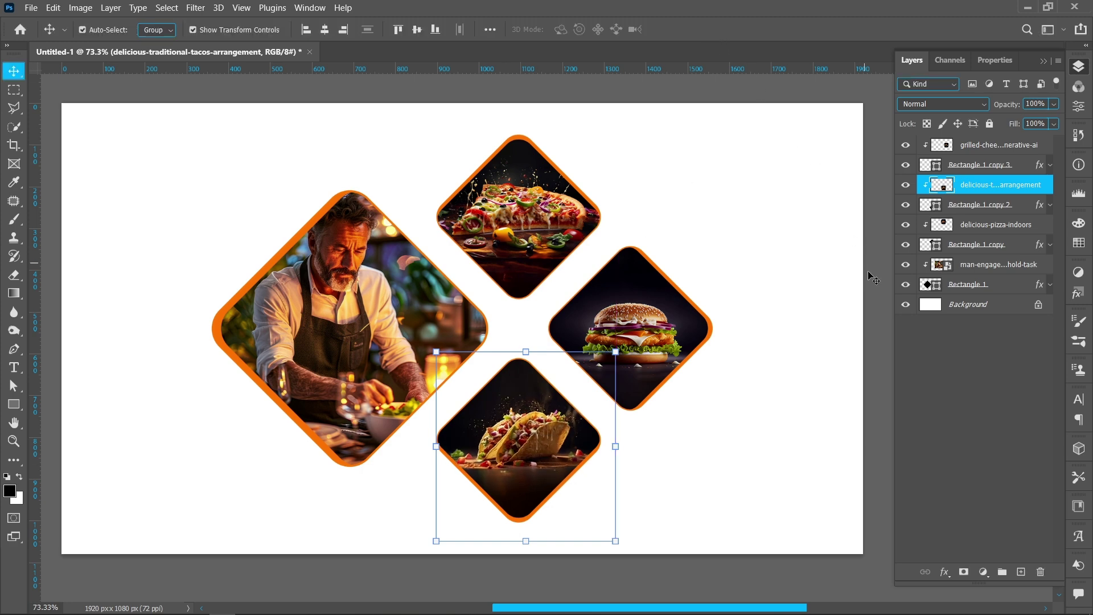
# - Deselect all layers and place the last image file in the Pictures folder as an embedded object on the canvas
pyautogui.click(520, 338)
pyautogui.click(28, 7)
pyautogui.click(60, 277)
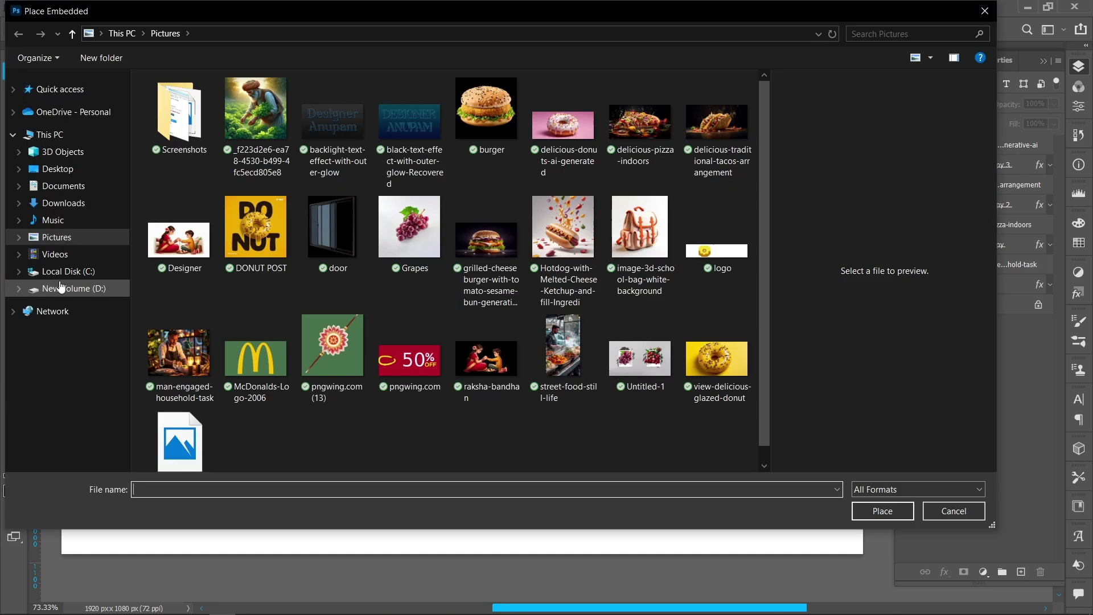
pyautogui.click(177, 436)
pyautogui.click(866, 513)
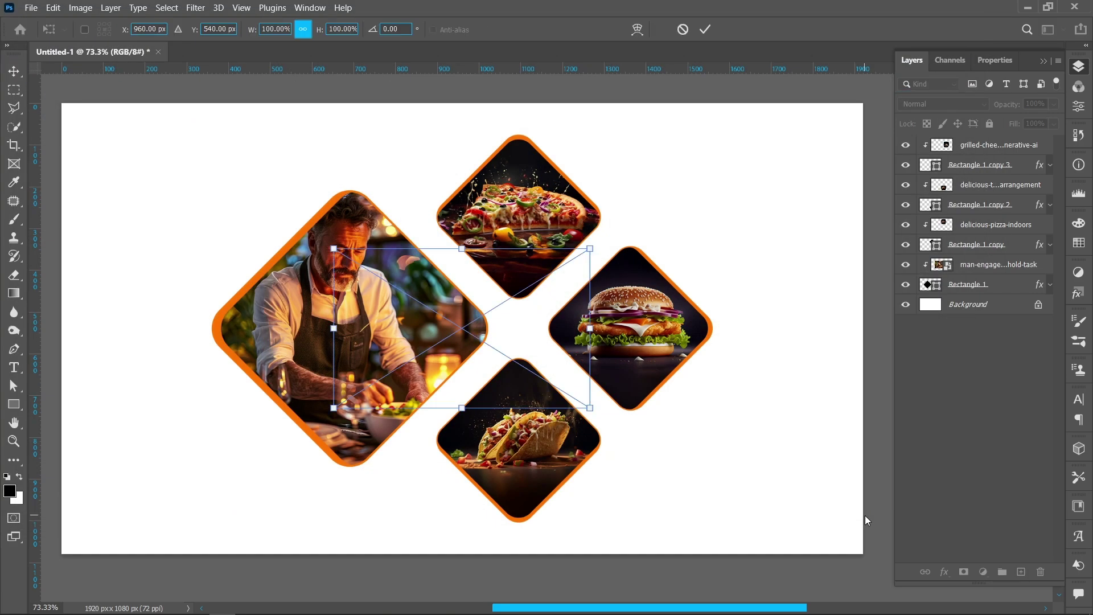
# - Enlarge the placed wood texture to 312.5% so it covers the canvas and move its layer directly above the Background
pyautogui.moveTo(592, 330); pyautogui.dragTo(862, 329)
pyautogui.moveTo(334, 329); pyautogui.dragTo(62, 329)
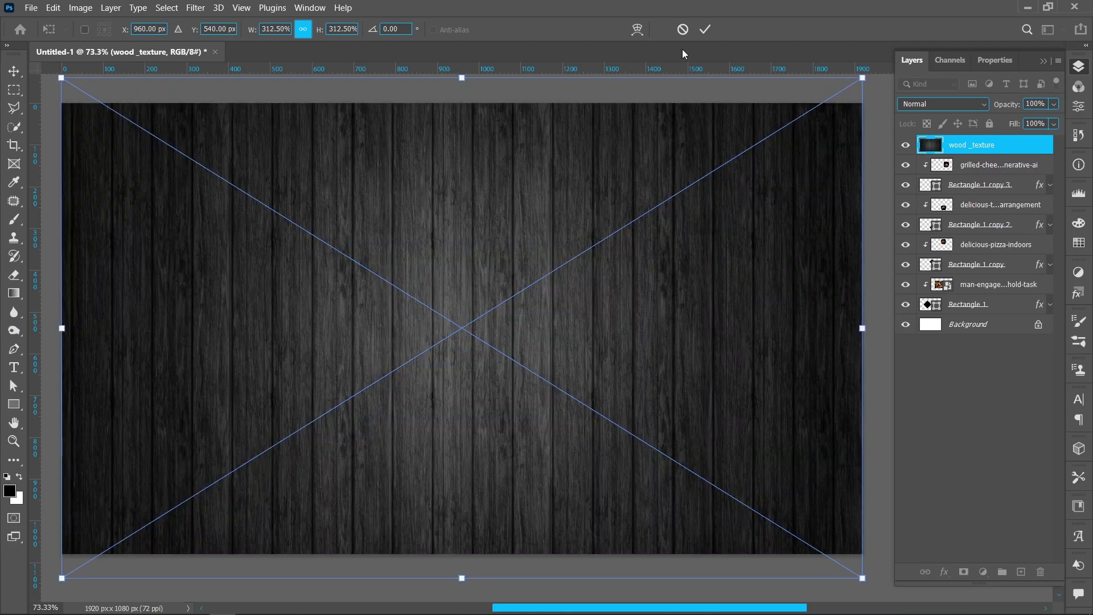
pyautogui.click(706, 30)
pyautogui.moveTo(996, 151); pyautogui.dragTo(1005, 310)
# - Add a Solid Color fill layer in black (000000) between the Background and the wood texture layer
pyautogui.click(1005, 324)
pyautogui.click(984, 571)
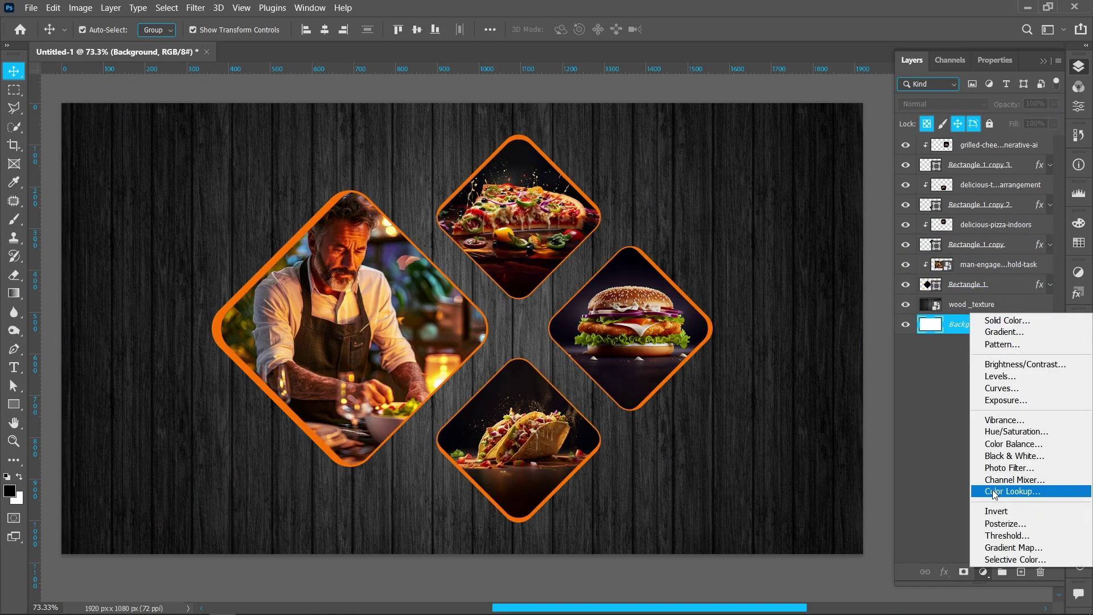
pyautogui.click(1003, 325)
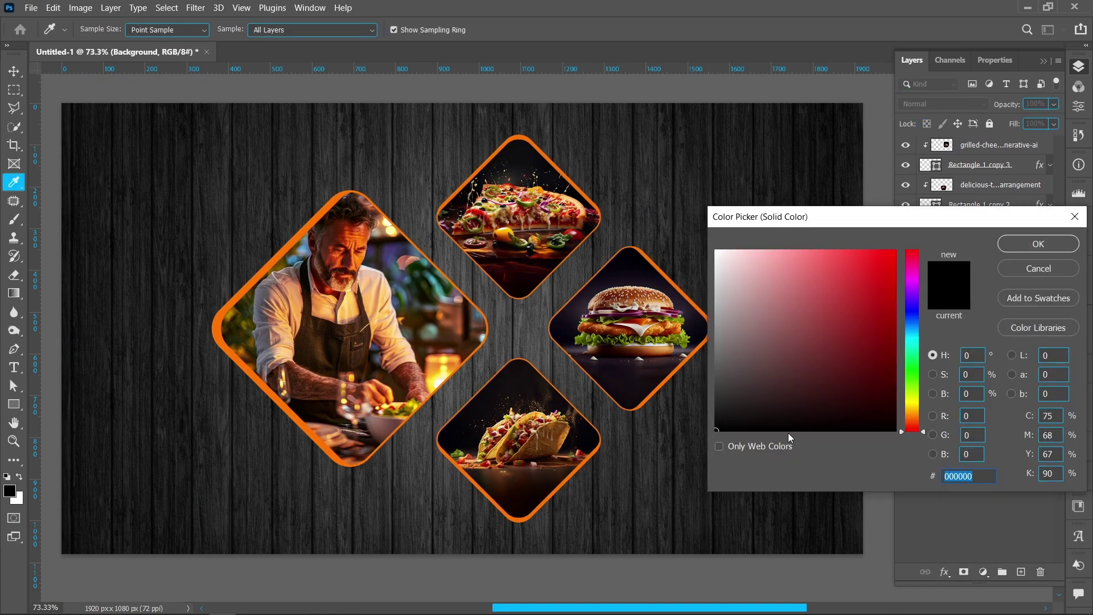
pyautogui.click(1011, 246)
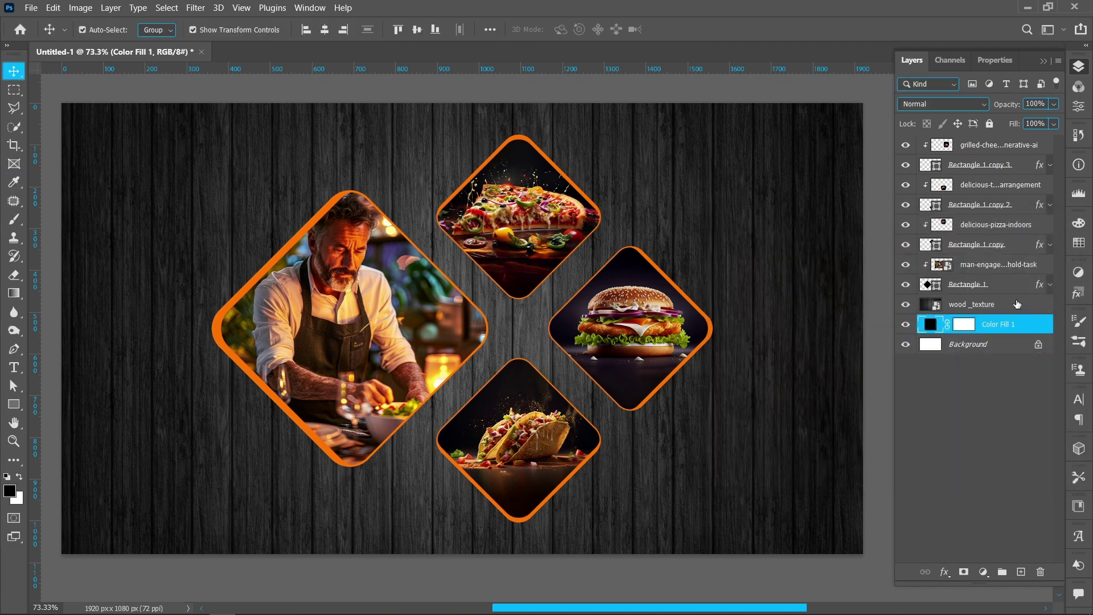
# - Set the wood texture layer's opacity to 30% and deselect it
pyautogui.click(1020, 307)
pyautogui.moveTo(955, 105); pyautogui.dragTo(954, 106)
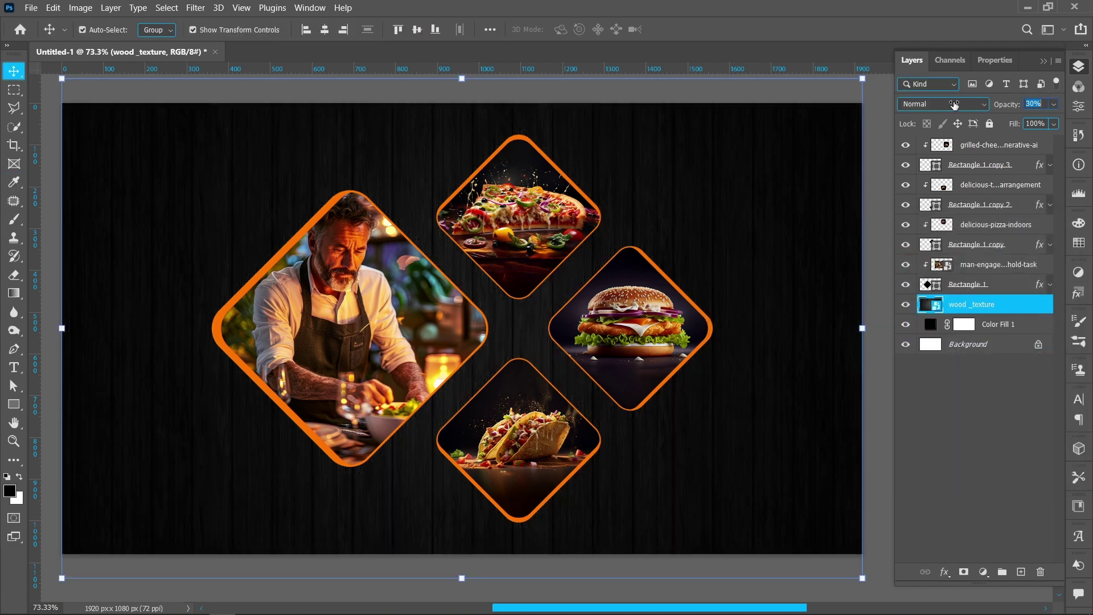
pyautogui.click(976, 401)
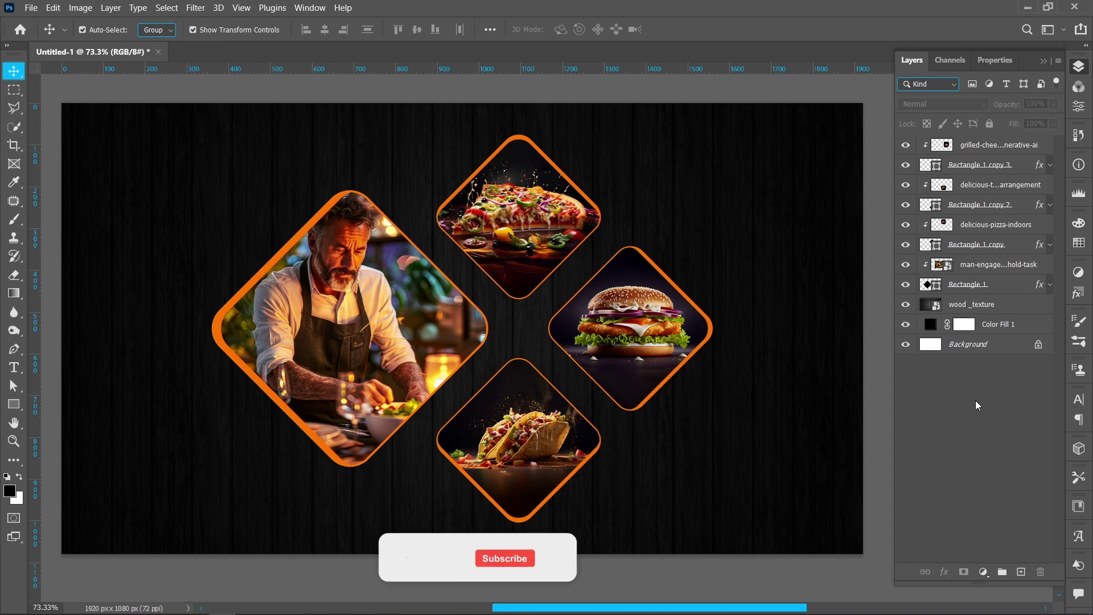
# - Create a new layer and paint one soft white 651 px brush spot in the gap between the four diamonds
pyautogui.hotkey('ctrl', '0')
pyautogui.click(1023, 572)
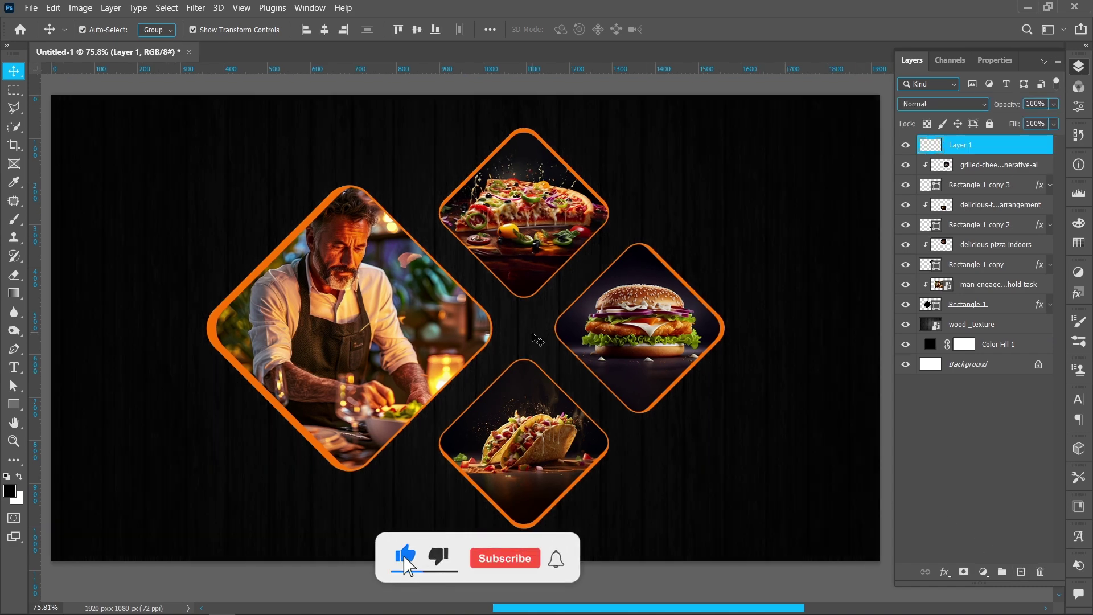
pyautogui.click(14, 218)
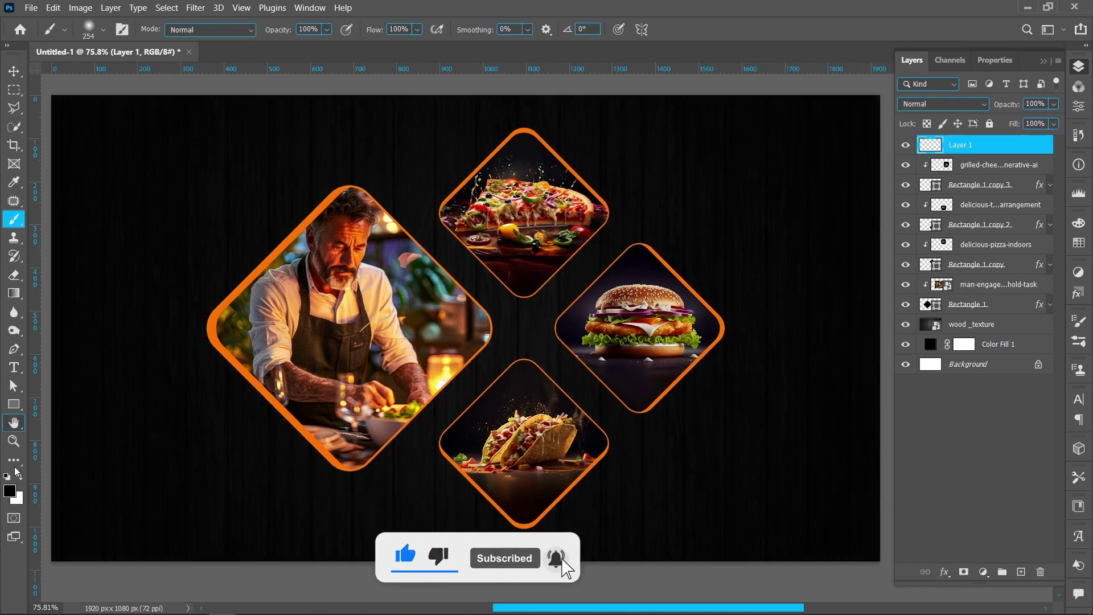
pyautogui.click(20, 478)
pyautogui.moveTo(509, 328); pyautogui.dragTo(620, 336)
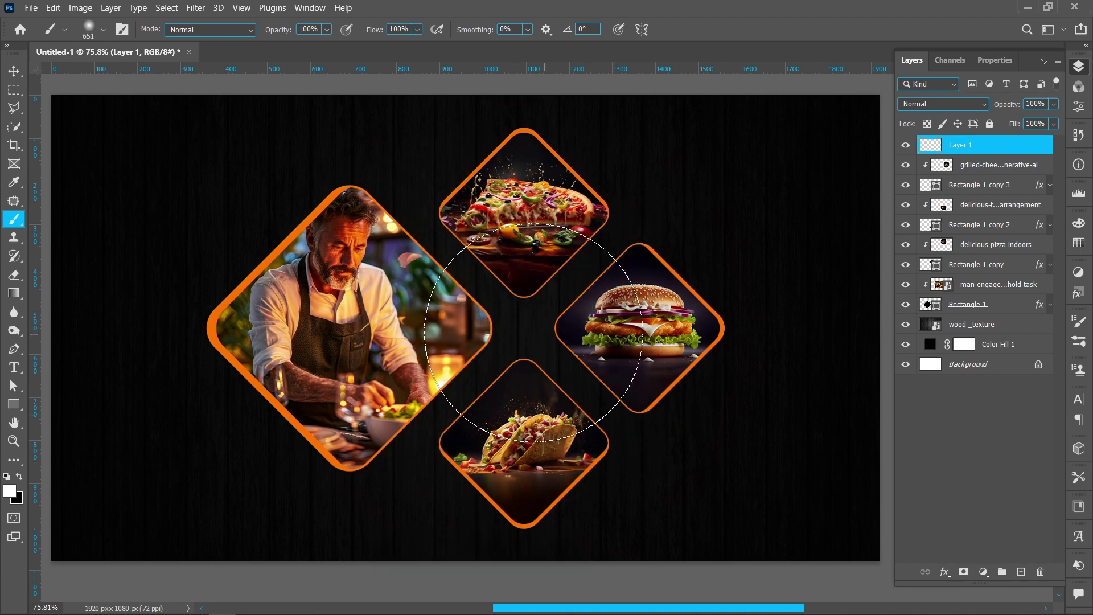
pyautogui.rightClick(621, 336)
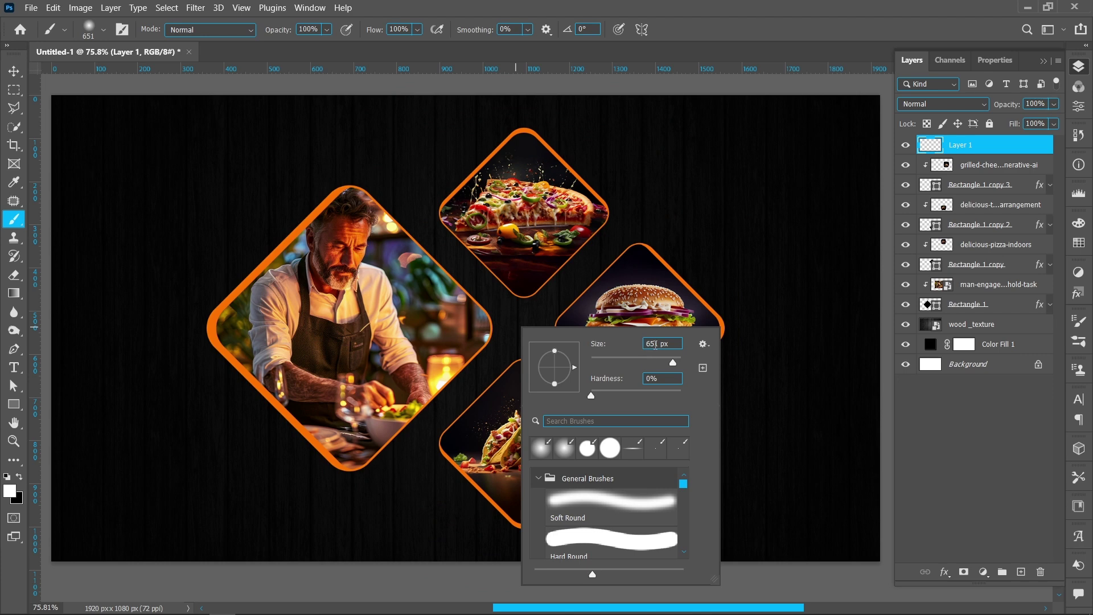
pyautogui.click(515, 306)
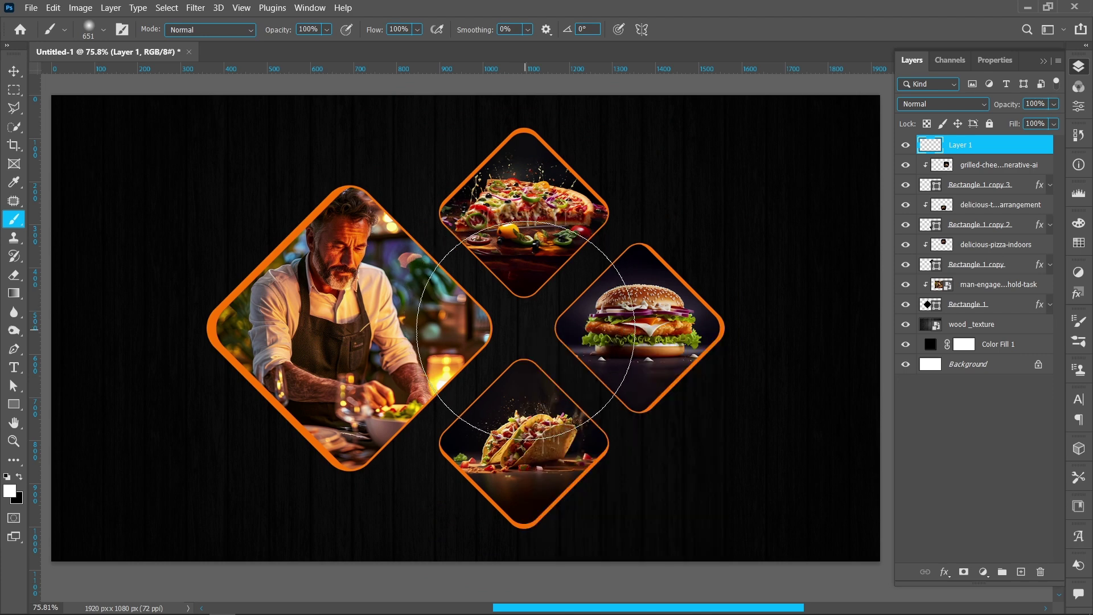
pyautogui.click(521, 319)
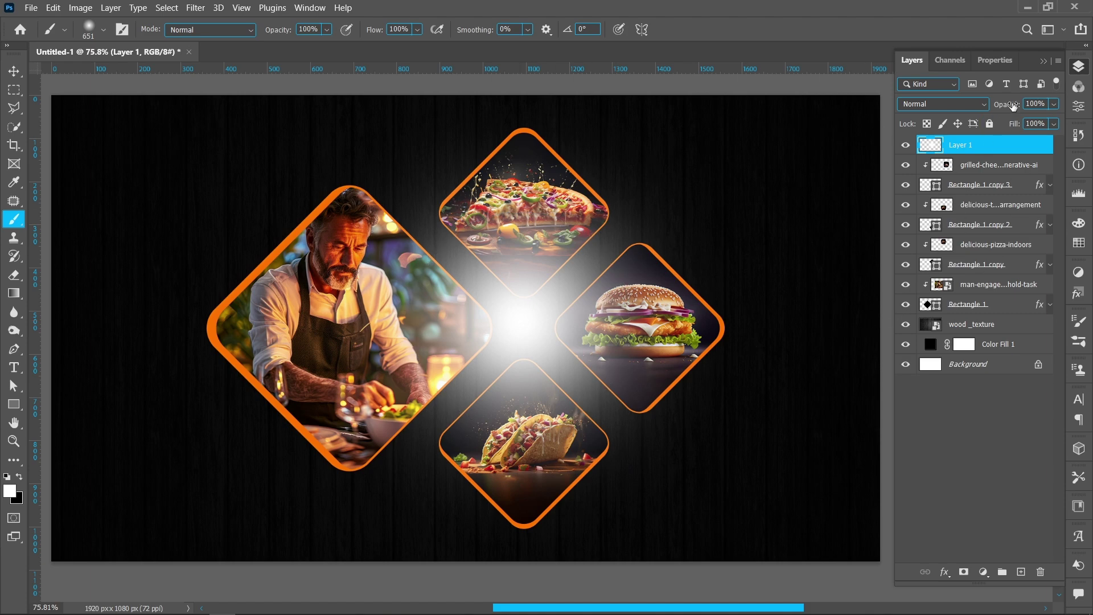
# - Set the white glow layer to Screen at 20% opacity and move it directly above the wood texture layer
pyautogui.click(983, 104)
pyautogui.click(967, 224)
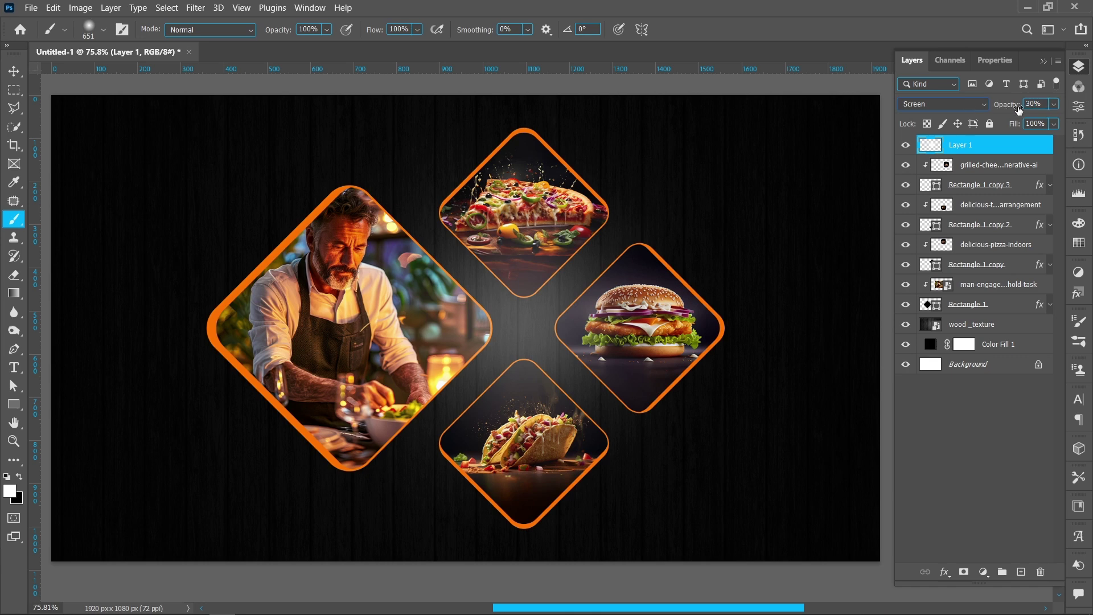
pyautogui.scroll(-3, 1032, 107)
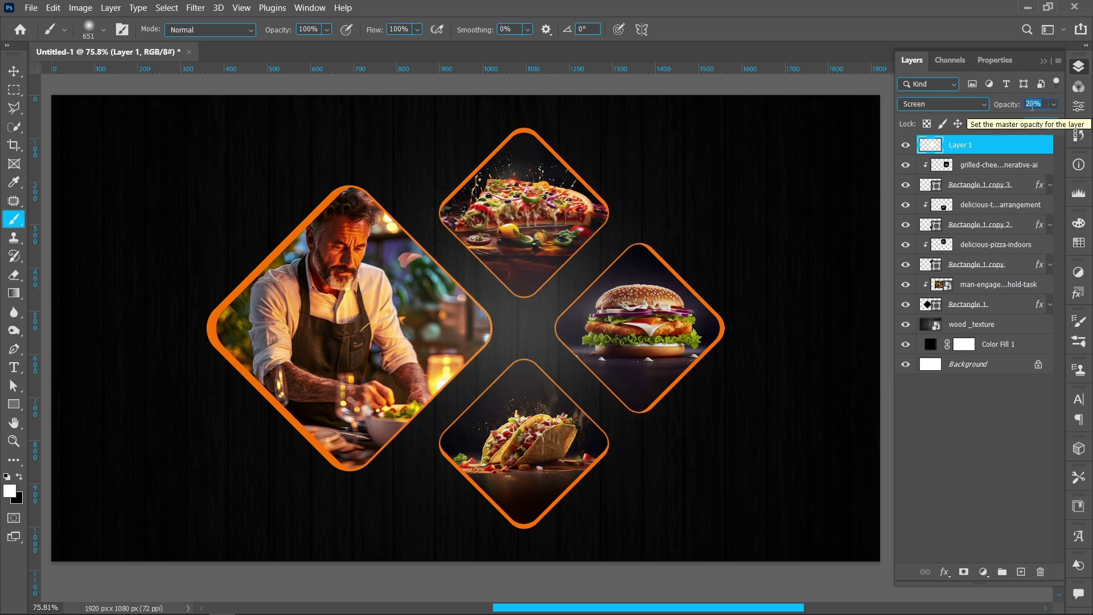
pyautogui.press('Return')
pyautogui.moveTo(998, 146); pyautogui.dragTo(990, 322)
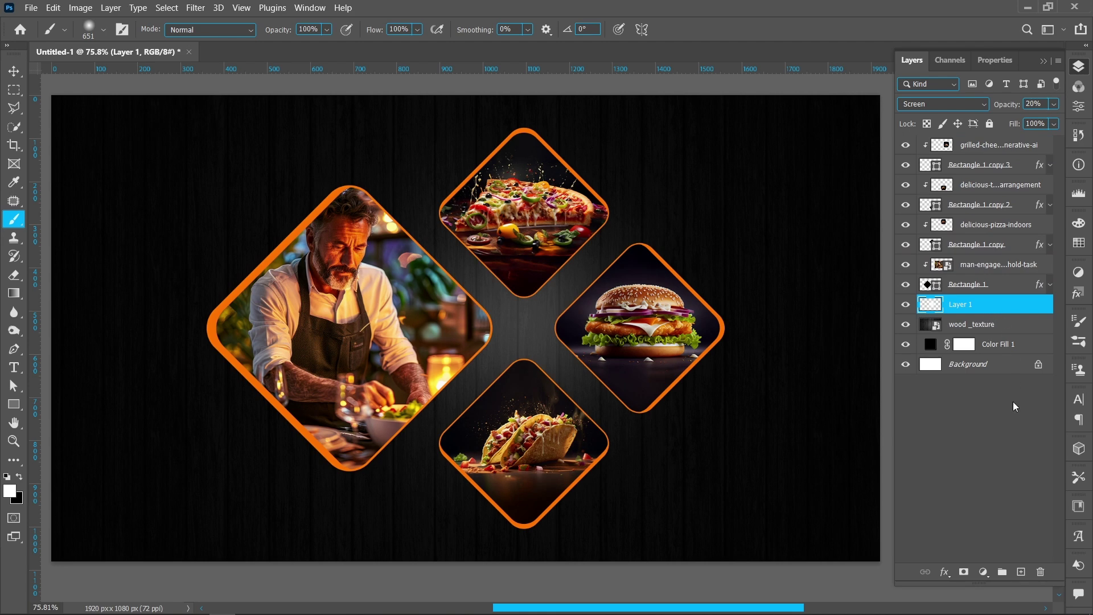
# - Add a second layer with a white 322 px brush spot in the central gap and lower its opacity to about 23%
pyautogui.click(1019, 571)
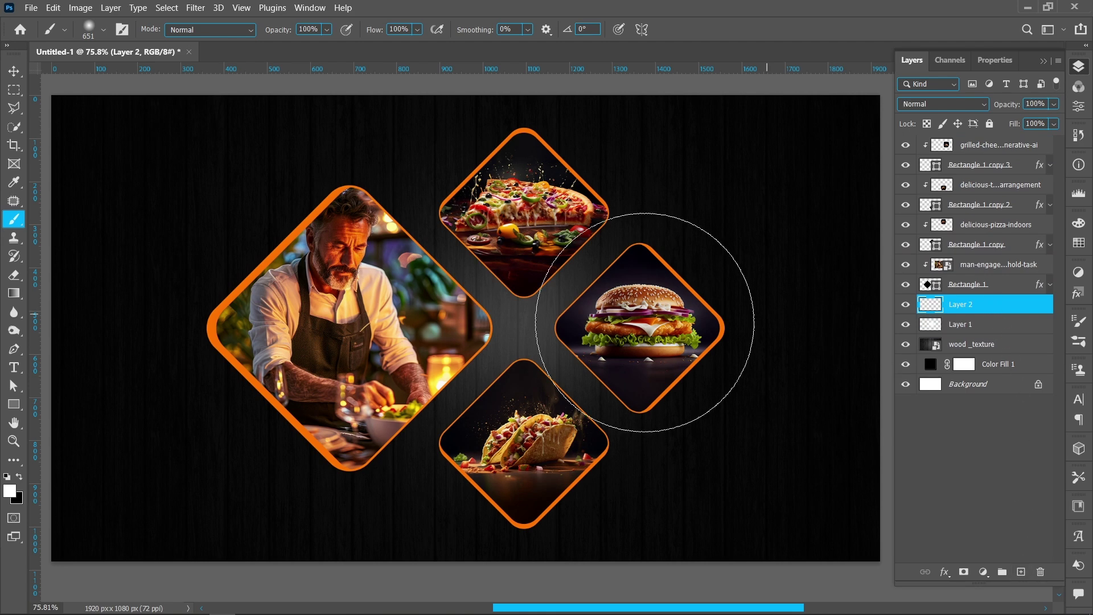
pyautogui.moveTo(531, 322); pyautogui.dragTo(484, 321)
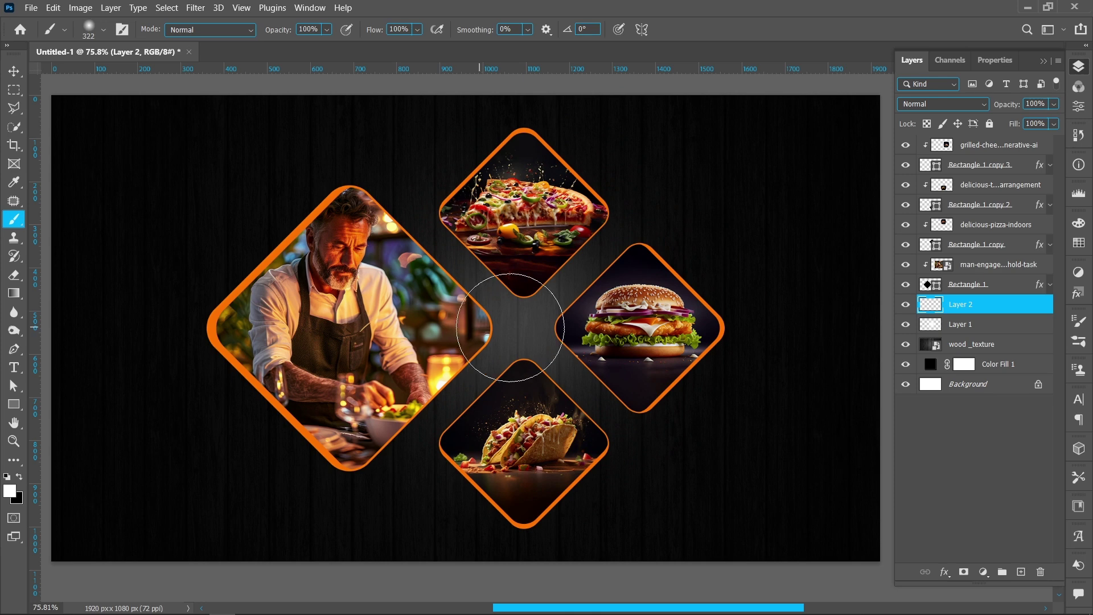
pyautogui.click(523, 328)
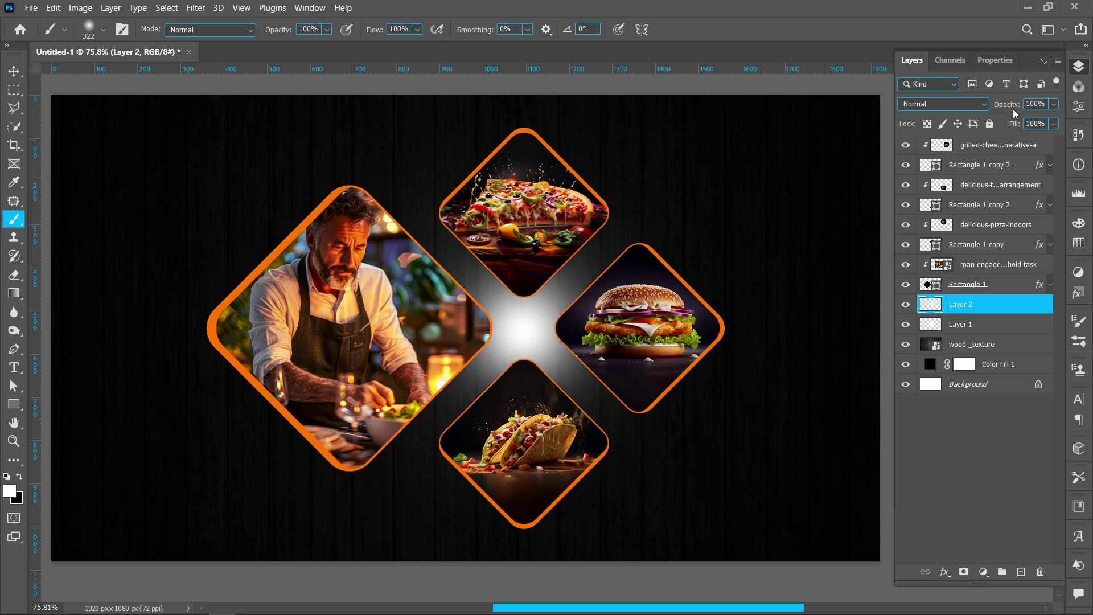
pyautogui.moveTo(967, 101); pyautogui.dragTo(950, 101)
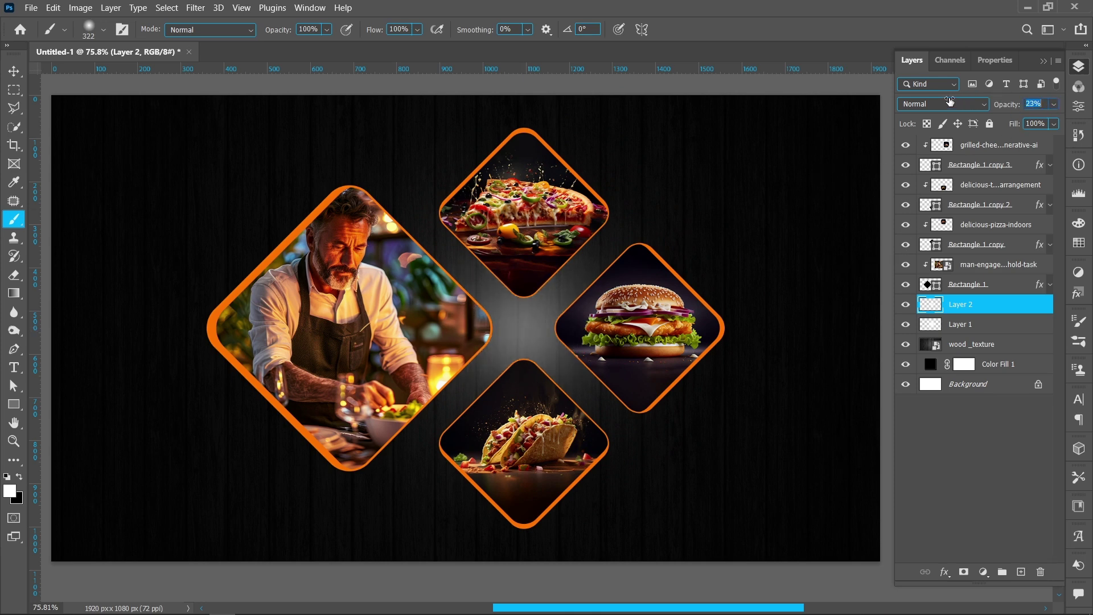
pyautogui.scroll(-1, 1038, 100)
# - Paint a smaller white 239 px brush spot in the central gap on a new layer and move that layer above all others
pyautogui.click(1021, 572)
pyautogui.moveTo(533, 326)
pyautogui.mouseDown()
pyautogui.moveTo(513, 329)
pyautogui.moveTo(529, 329)
pyautogui.mouseUp()
pyautogui.click(523, 329)
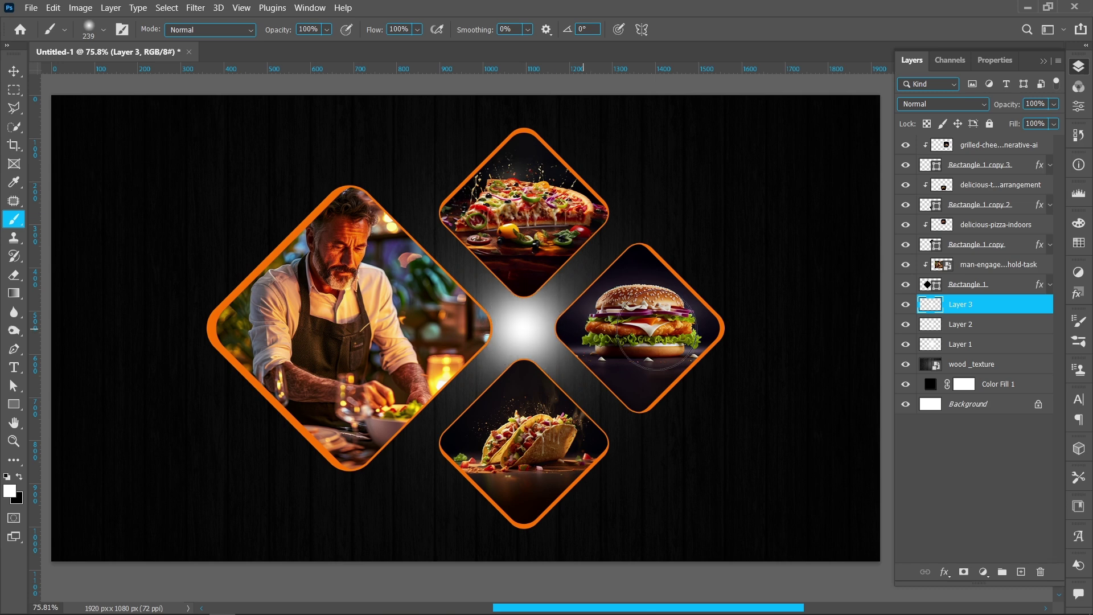
pyautogui.moveTo(989, 311); pyautogui.dragTo(998, 147)
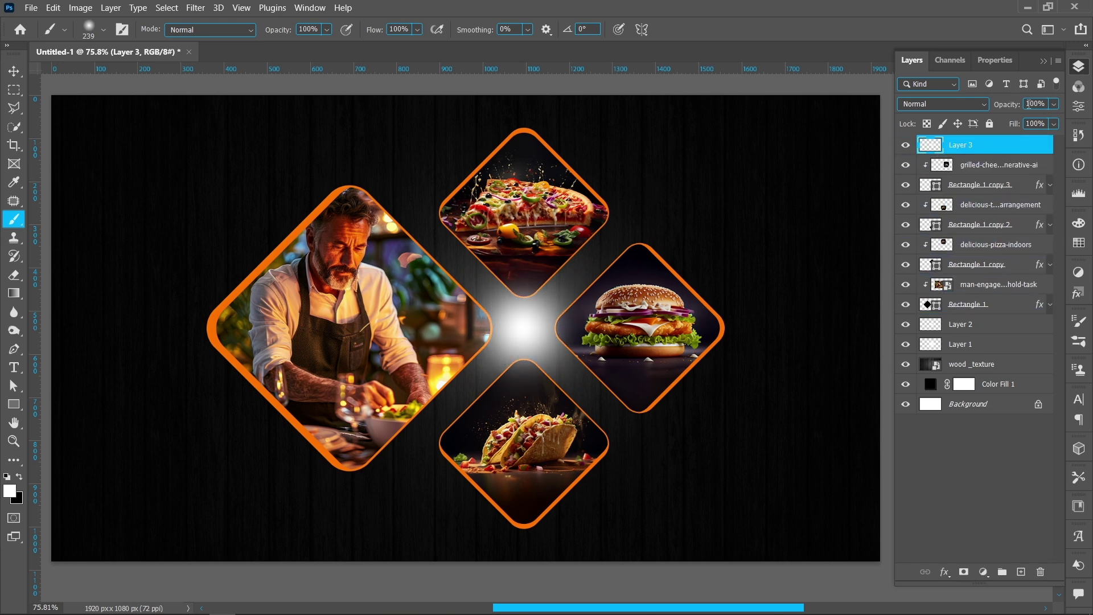
# - Set the topmost white glow layer to Screen blending at 50% opacity
pyautogui.click(982, 106)
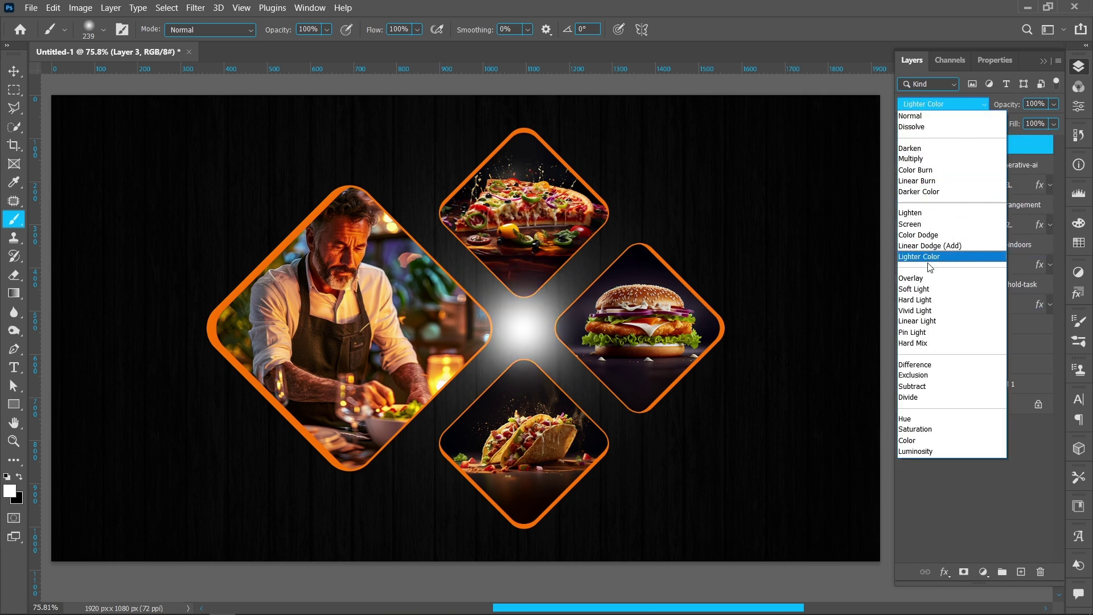
pyautogui.click(937, 226)
pyautogui.moveTo(978, 110)
pyautogui.mouseDown()
pyautogui.moveTo(967, 110)
pyautogui.moveTo(977, 113)
pyautogui.mouseUp()
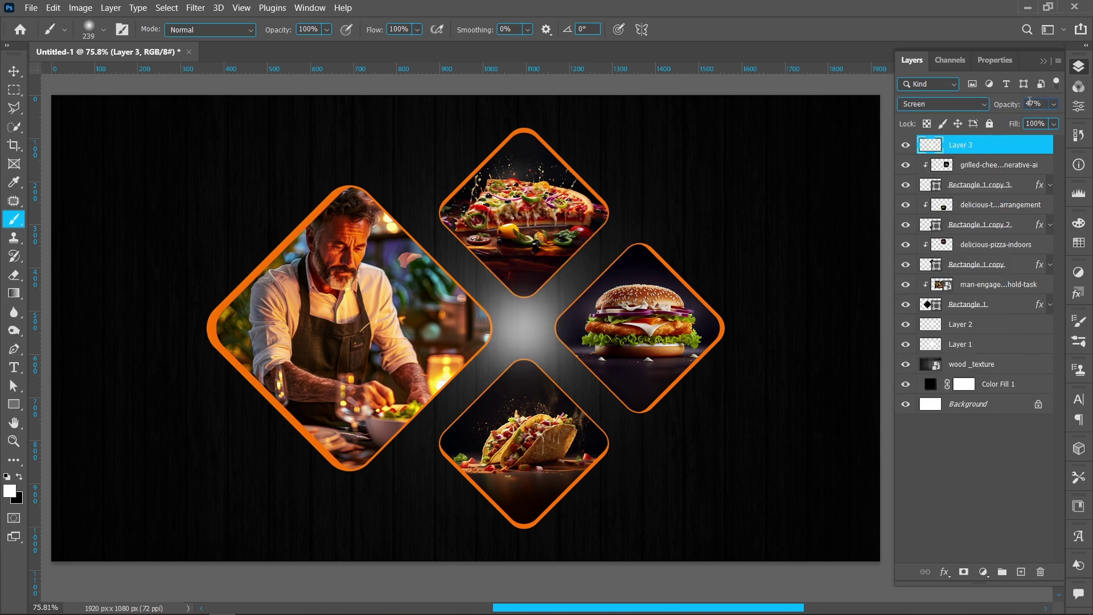
pyautogui.write('50')
pyautogui.press('Return')
# - Create a new layer above the white glow and enlarge the soft brush to 700 px
pyautogui.click(1019, 572)
pyautogui.press(']')
pyautogui.press(']')
pyautogui.press(']')
pyautogui.press(']')
pyautogui.press(']')
pyautogui.rightClick(524, 332)
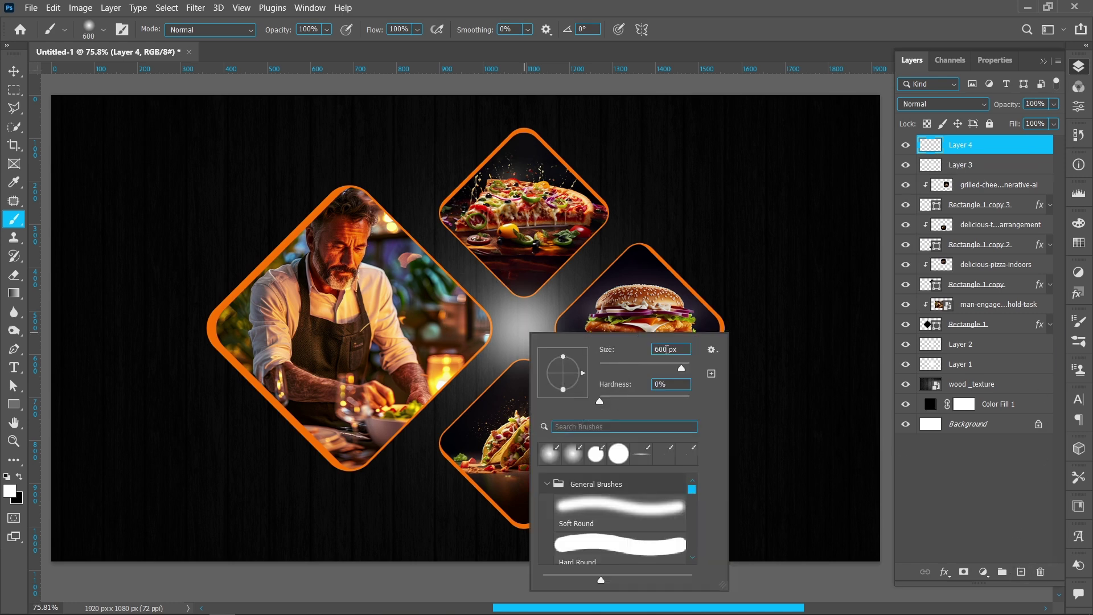
pyautogui.press('Return')
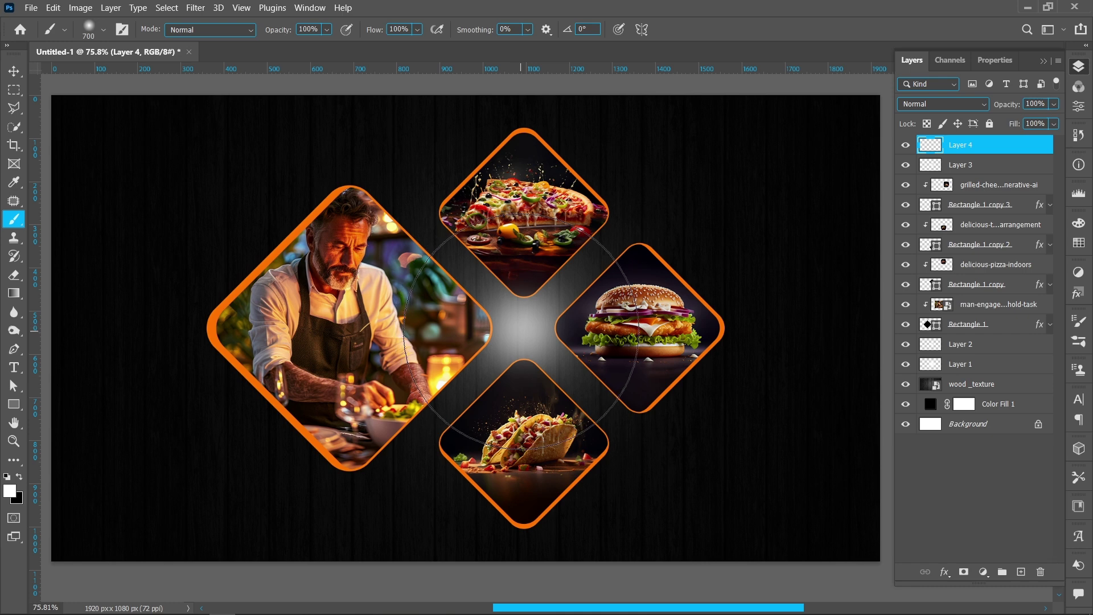
# - Sample the orange of the large diamond's stroke and paint one soft brush spot in the central gap
pyautogui.click(14, 181)
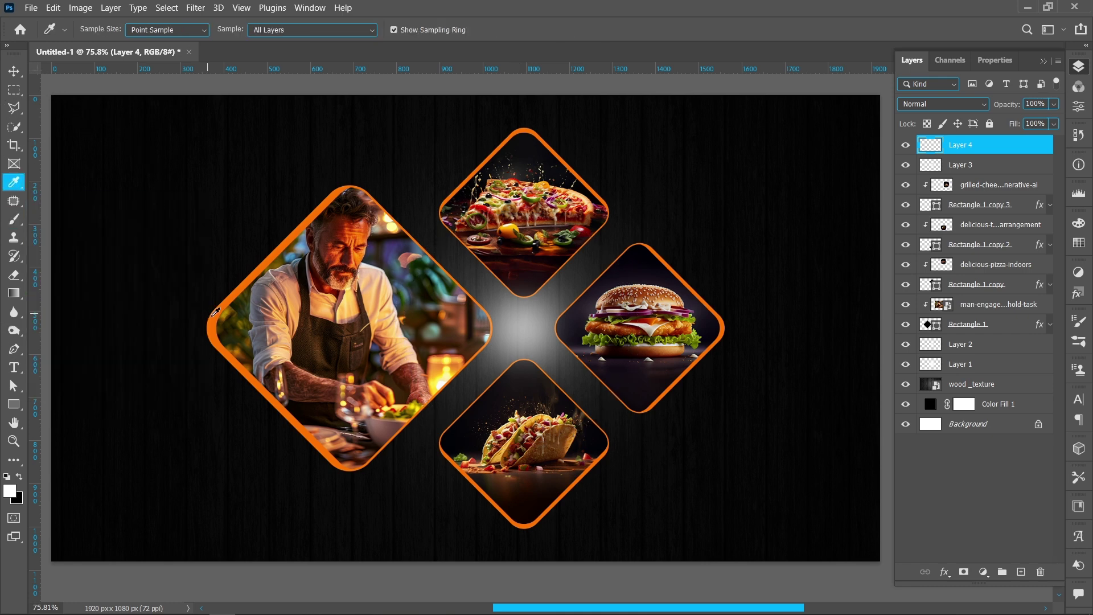
pyautogui.click(213, 315)
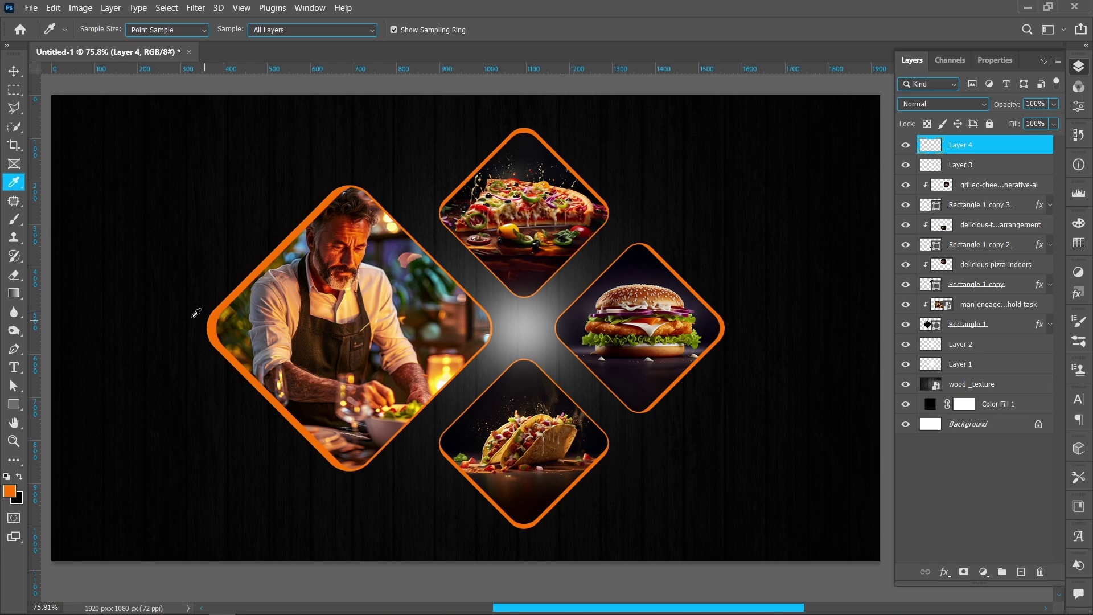
pyautogui.click(14, 218)
pyautogui.click(515, 329)
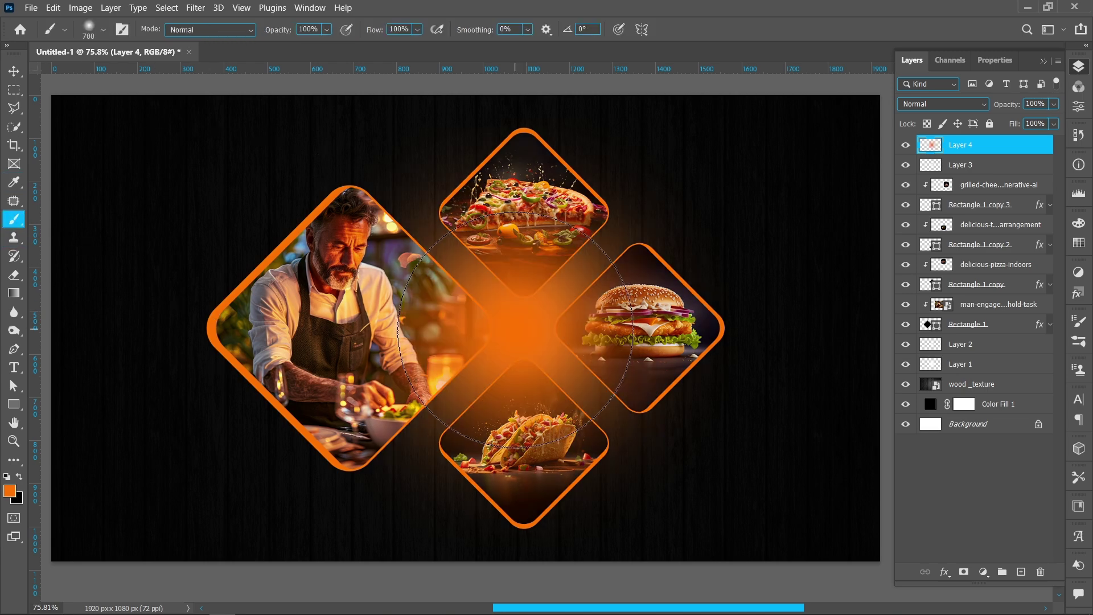
# - Set the orange glow layer to Screen at 10% opacity and deselect it with the Move tool
pyautogui.click(942, 104)
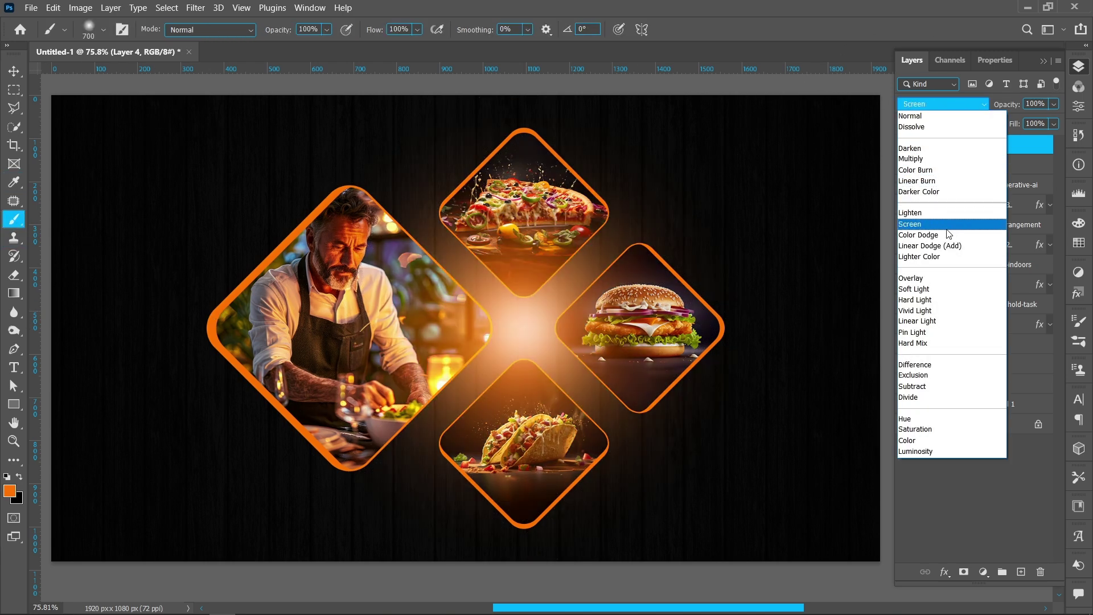
pyautogui.click(947, 231)
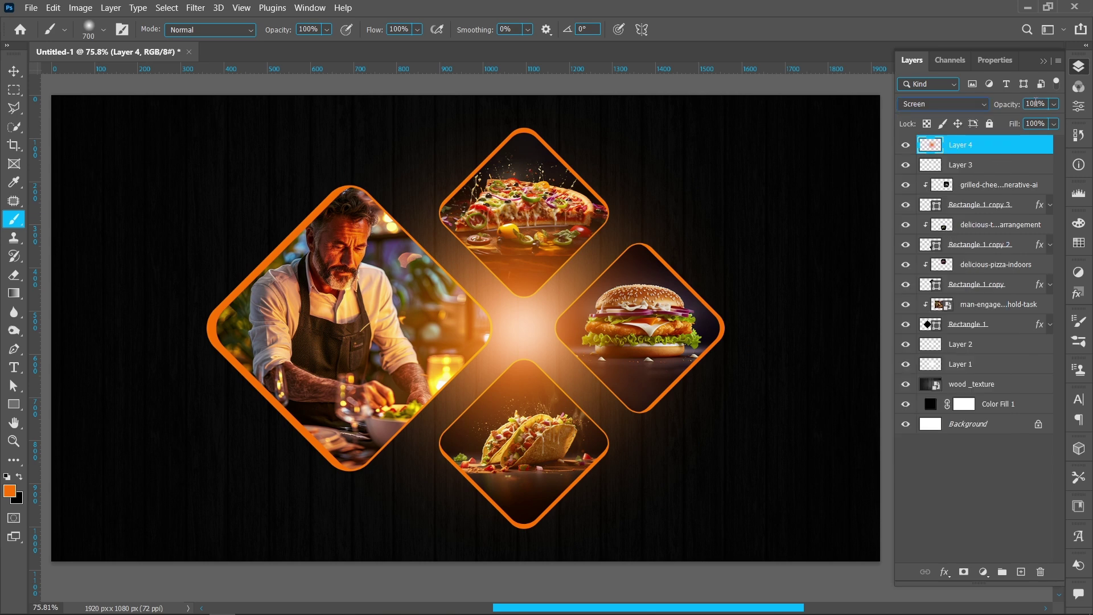
pyautogui.press('BackSpace')
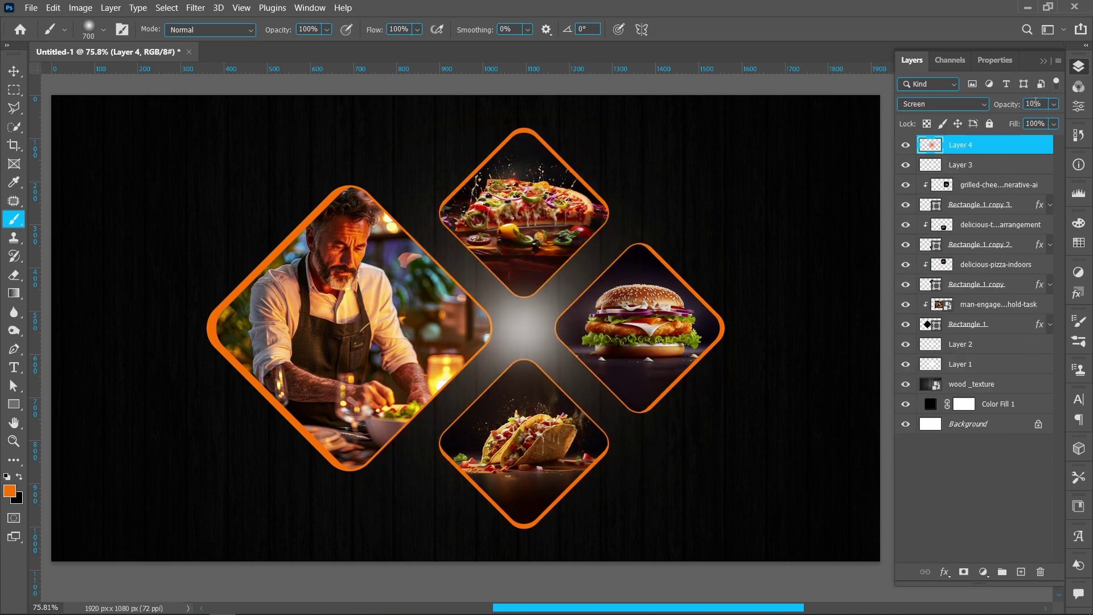
pyautogui.click(11, 71)
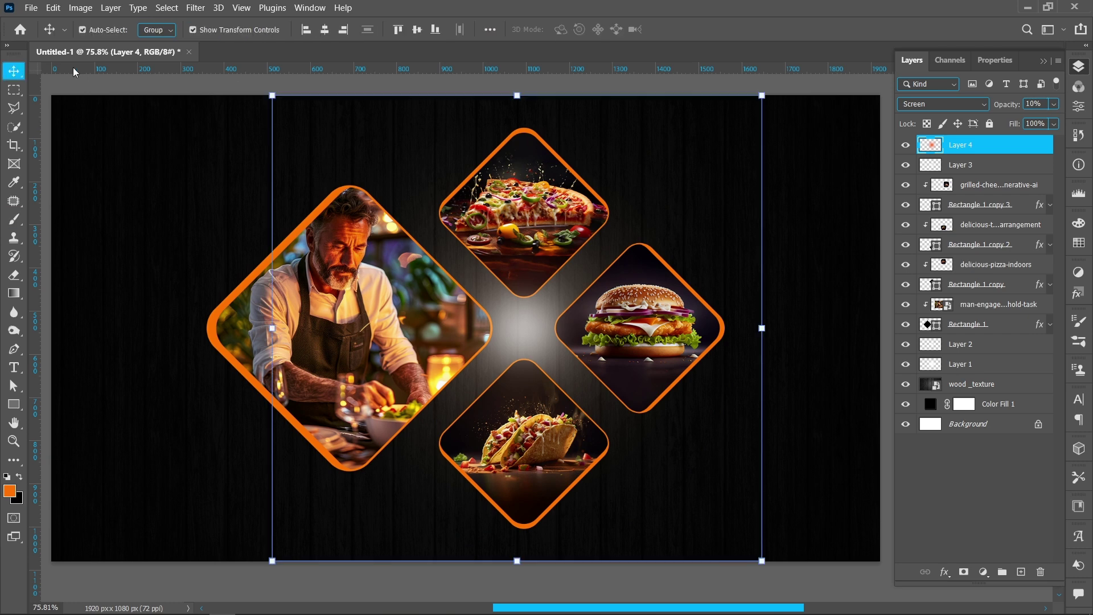
pyautogui.click(230, 91)
# - Paste the copied white light flare and fit it into the gap between the four diamonds
pyautogui.hotkey('ctrl', 'v')
pyautogui.moveTo(508, 330); pyautogui.dragTo(557, 336)
pyautogui.moveTo(635, 339); pyautogui.dragTo(525, 345)
pyautogui.click(705, 30)
# - Set the light flare layer to Screen blending at 50% opacity and deselect it
pyautogui.click(943, 104)
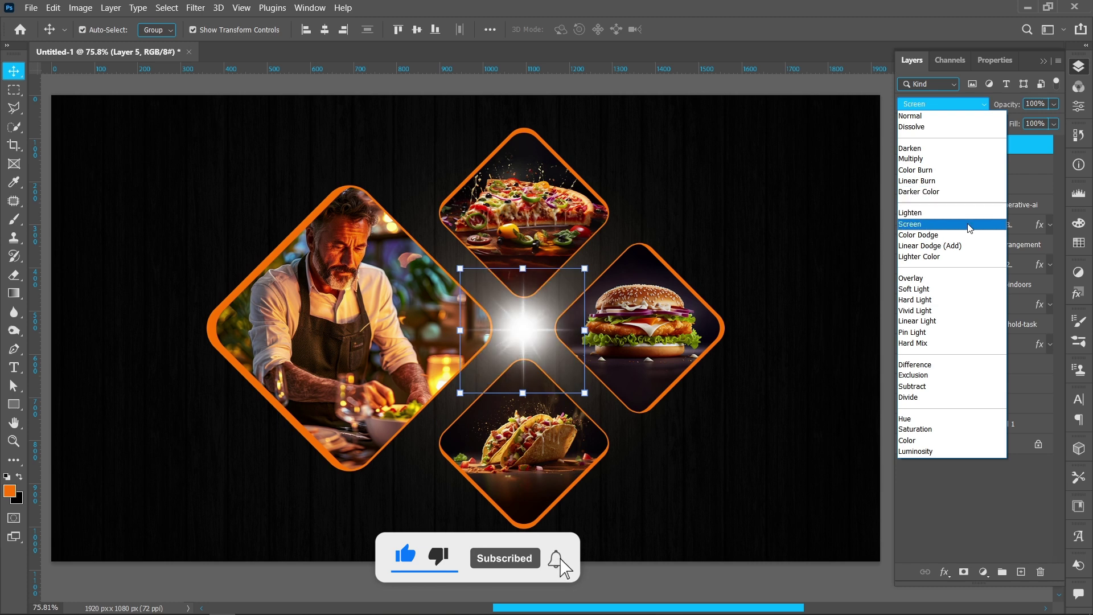
pyautogui.click(968, 225)
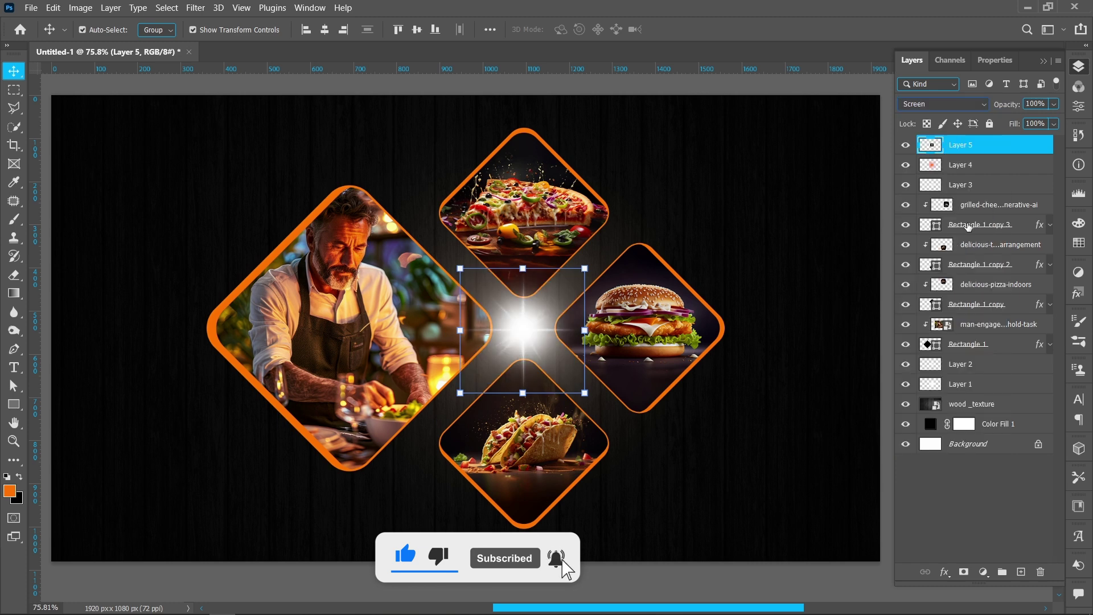
pyautogui.click(1035, 104)
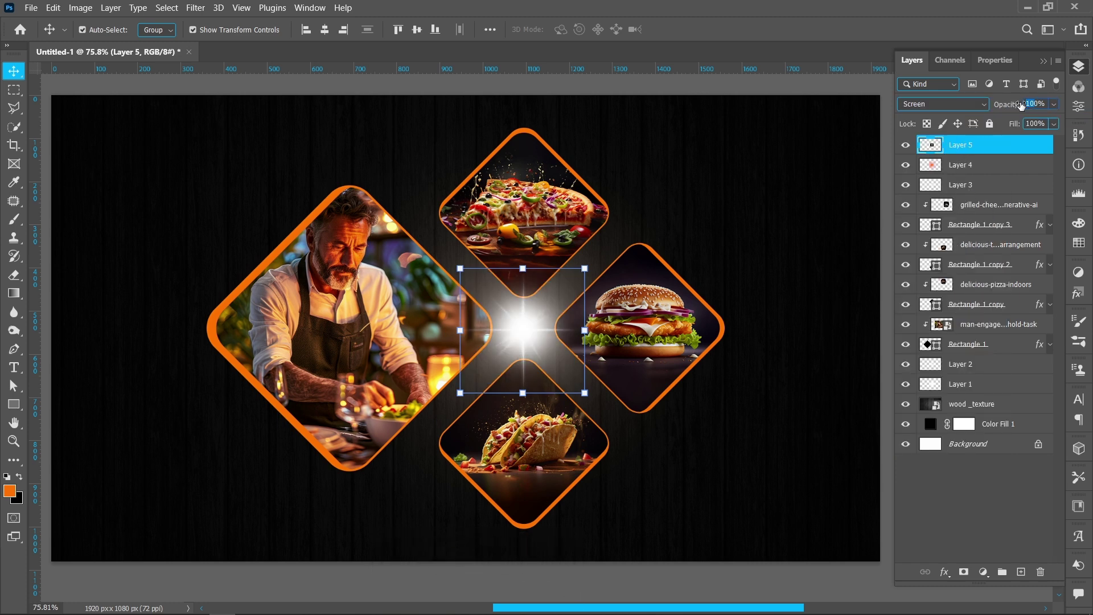
pyautogui.write('50')
pyautogui.press('Return')
pyautogui.click(803, 86)
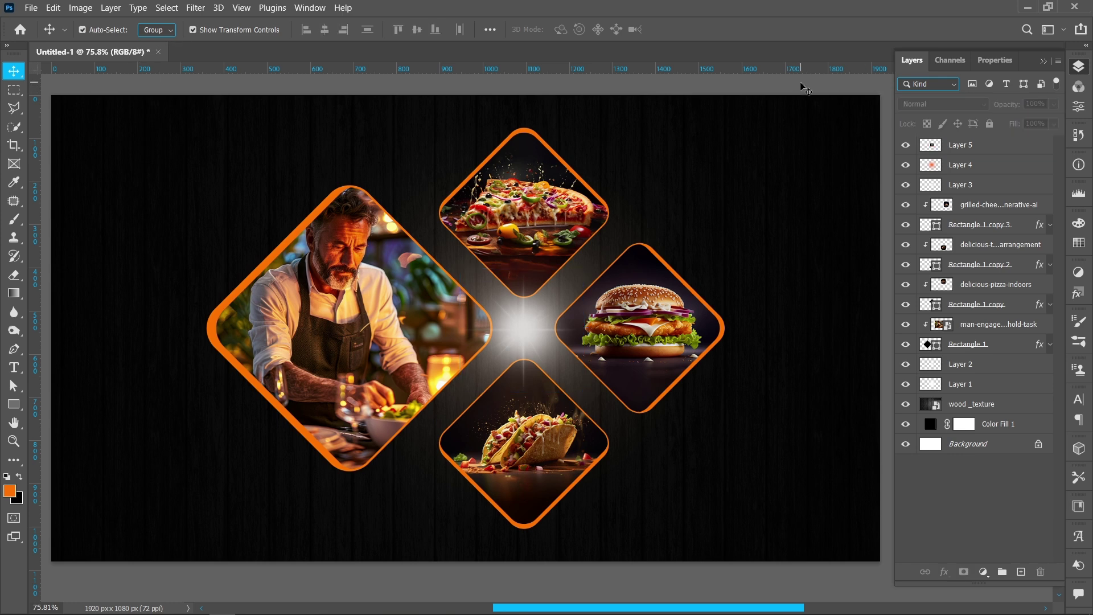
# - Rotate the light flare clockwise by about 15.7° and deselect it
pyautogui.click(518, 326)
pyautogui.moveTo(602, 261); pyautogui.dragTo(620, 281)
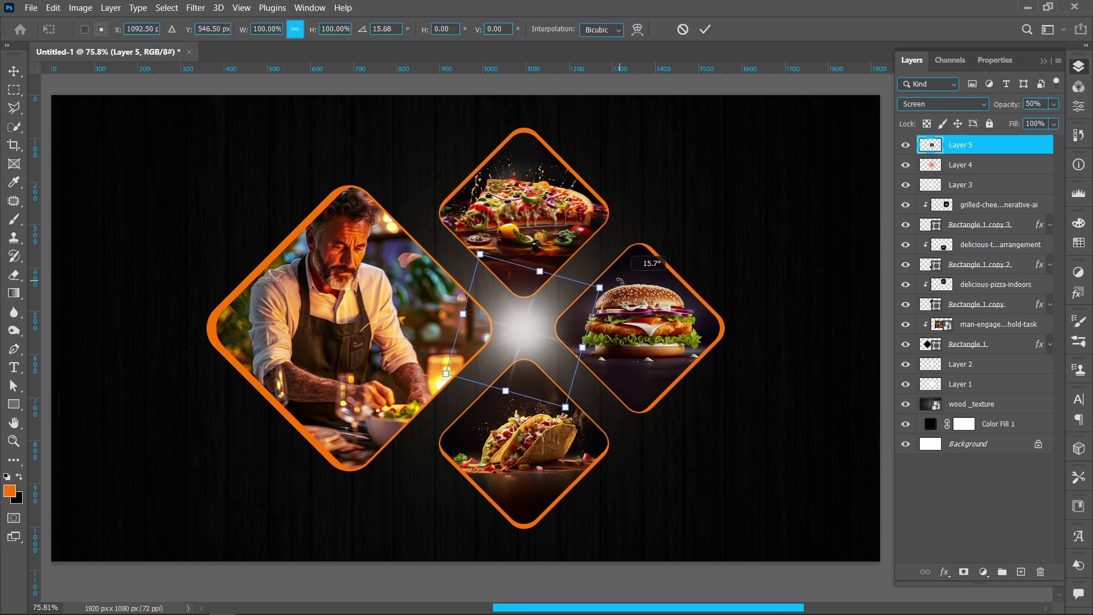
pyautogui.click(705, 29)
pyautogui.click(705, 90)
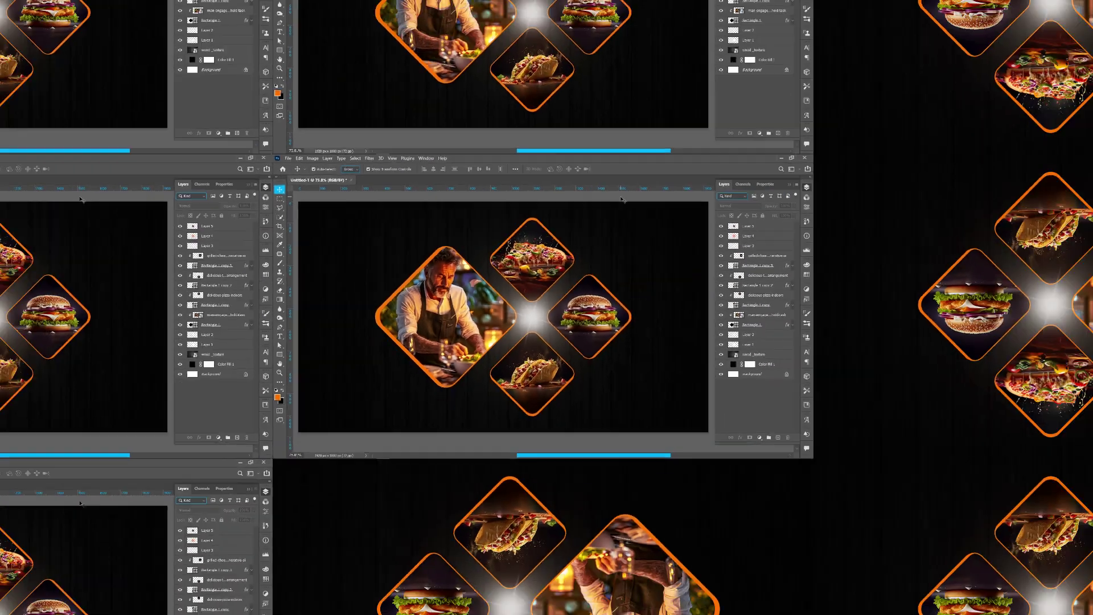